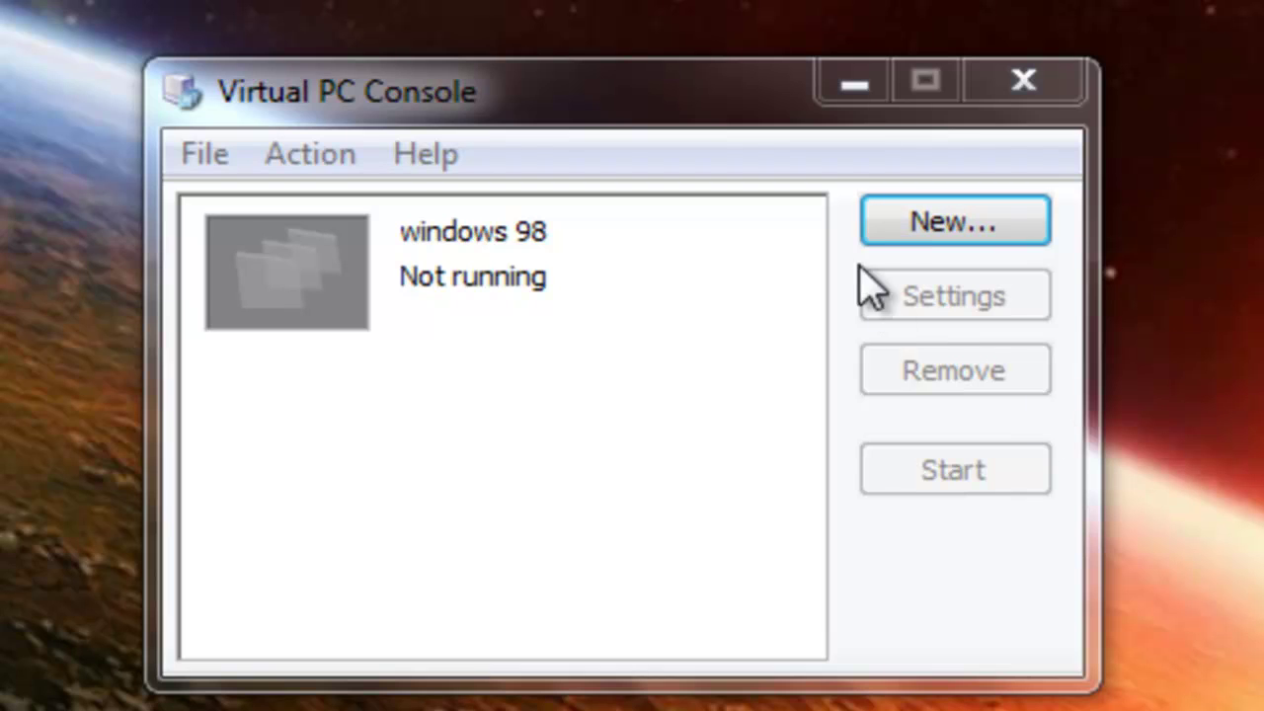
Step: Begin creating a new virtual machine with the Create a virtual machine option and name it "windows 95"
left_click(897, 237)
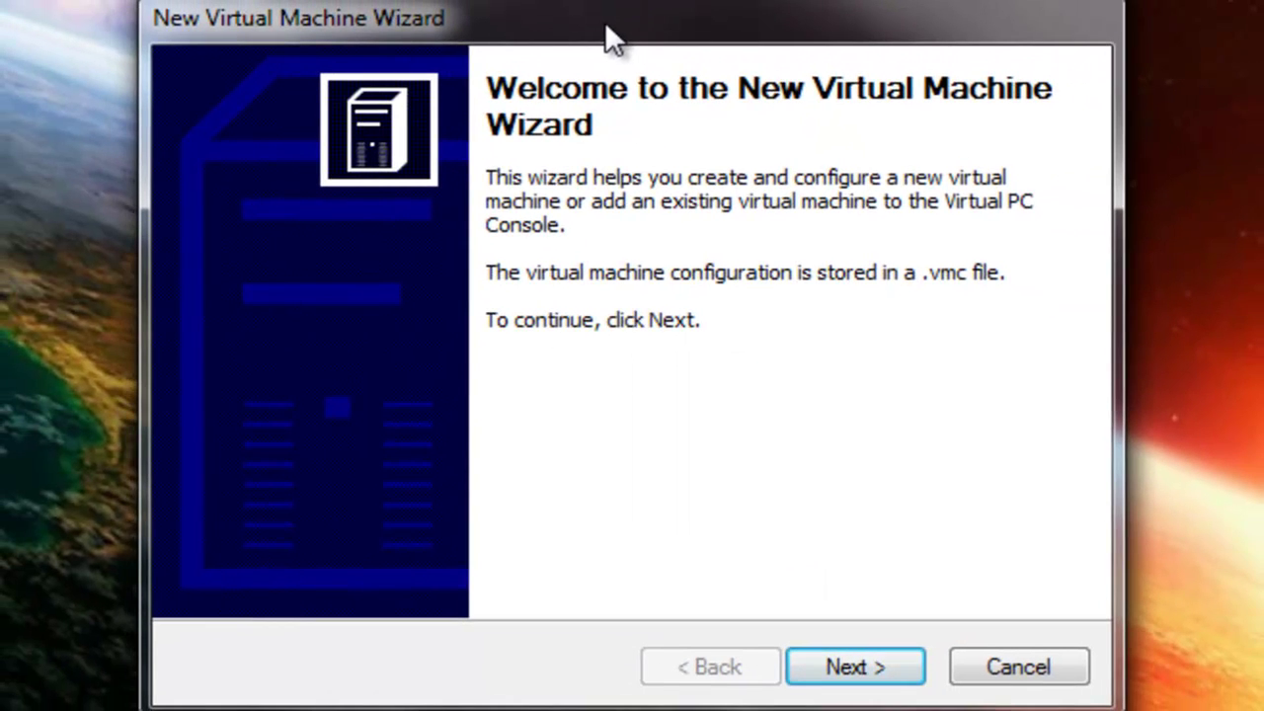
left_click(872, 664)
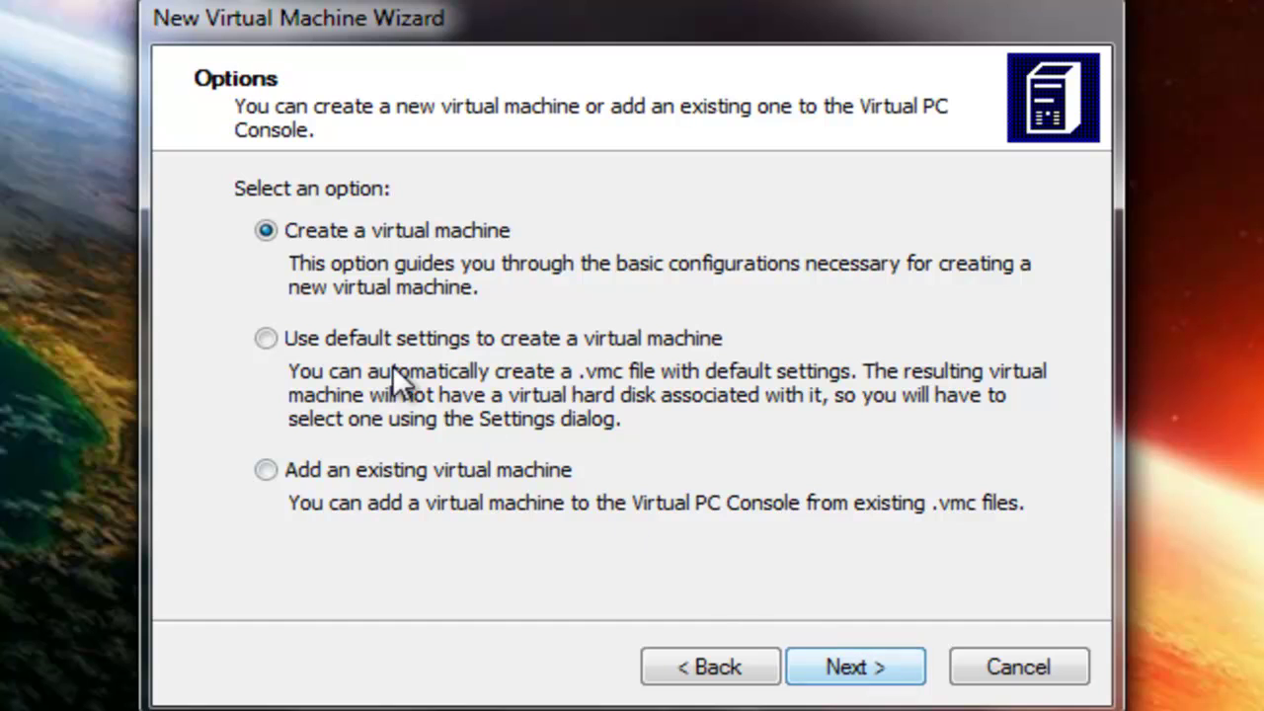
left_click(875, 663)
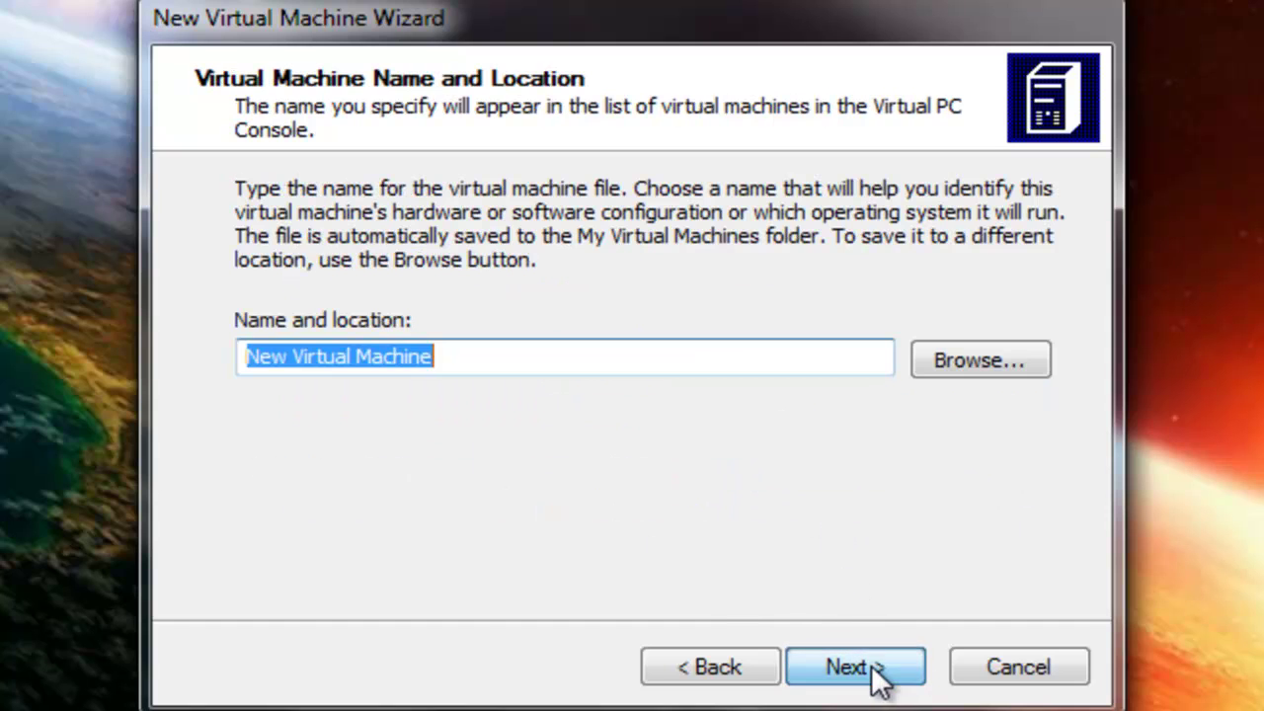
left_click_drag(439, 357, 1, 362)
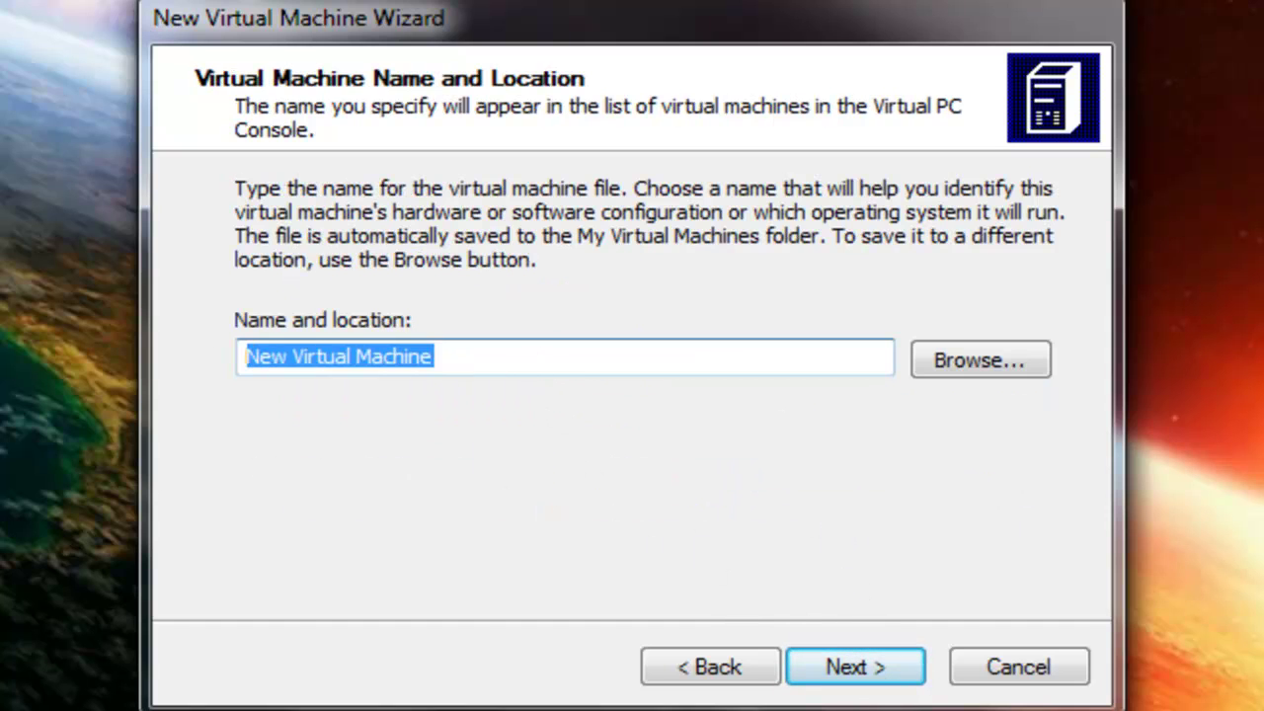
type("windp")
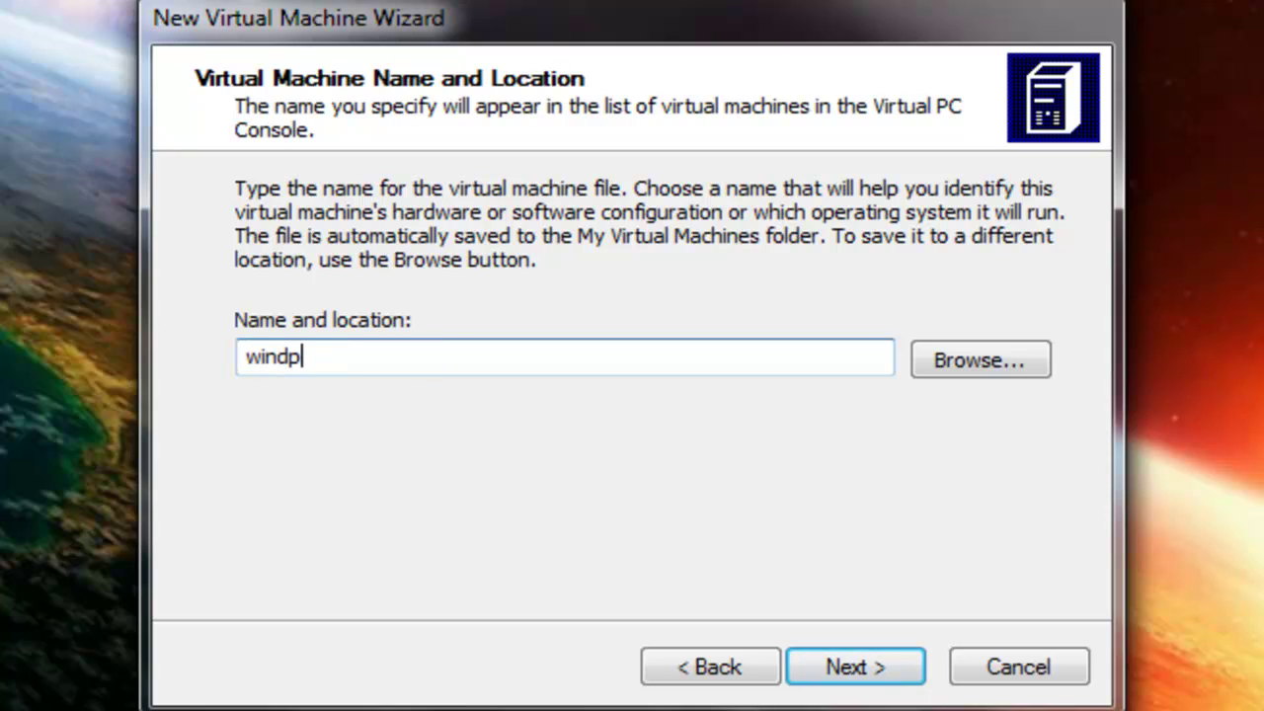
key("BackSpace")
type("ows 95")
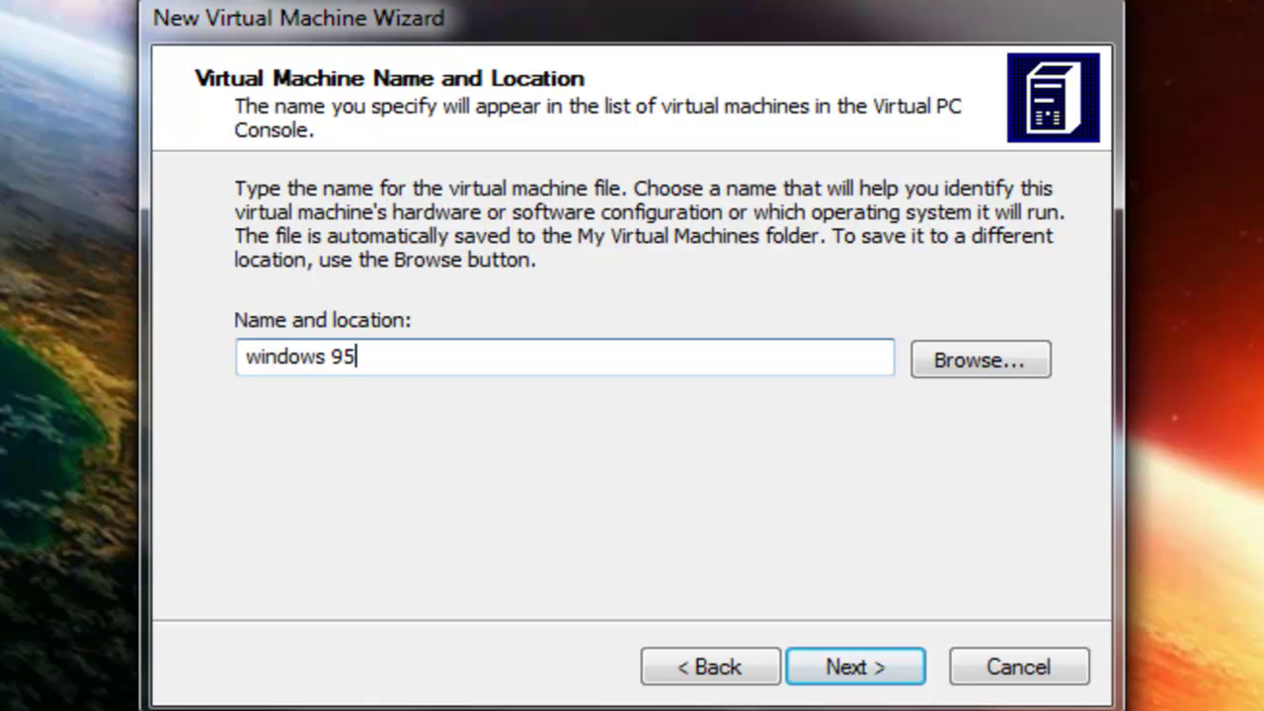
left_click(836, 674)
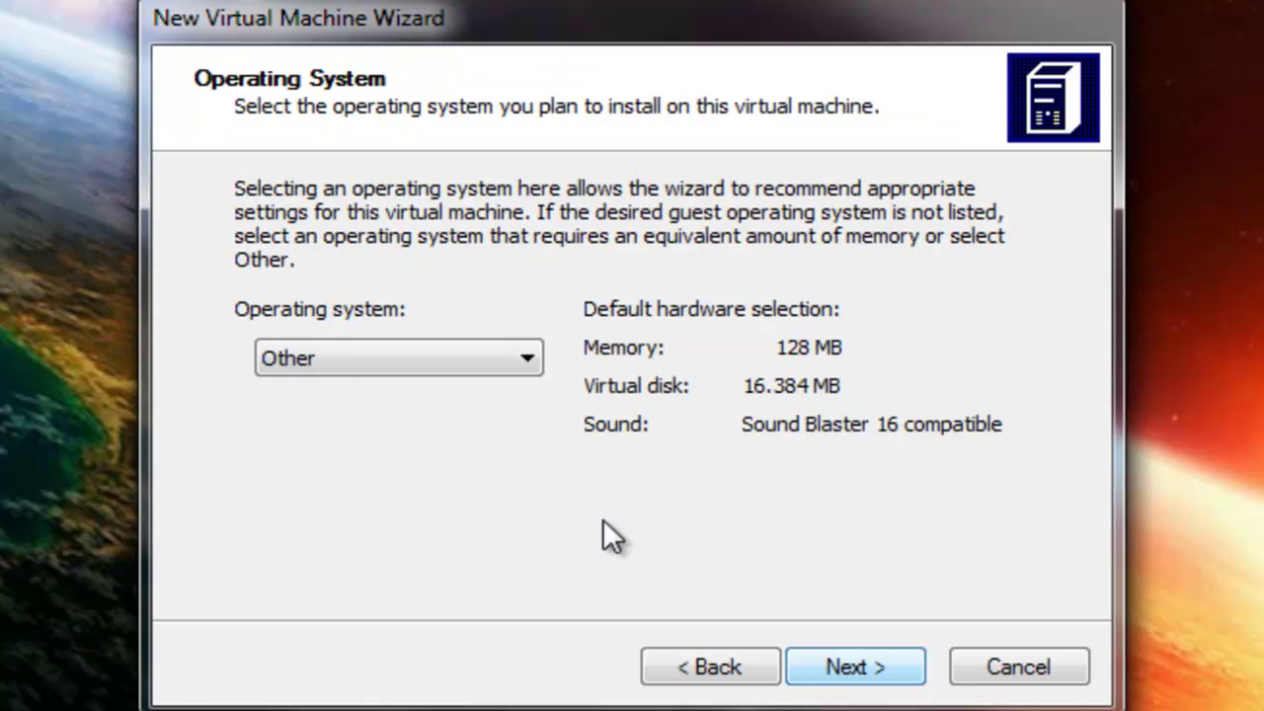
Step: Choose Other as the operating system for the new virtual machine
left_click(332, 355)
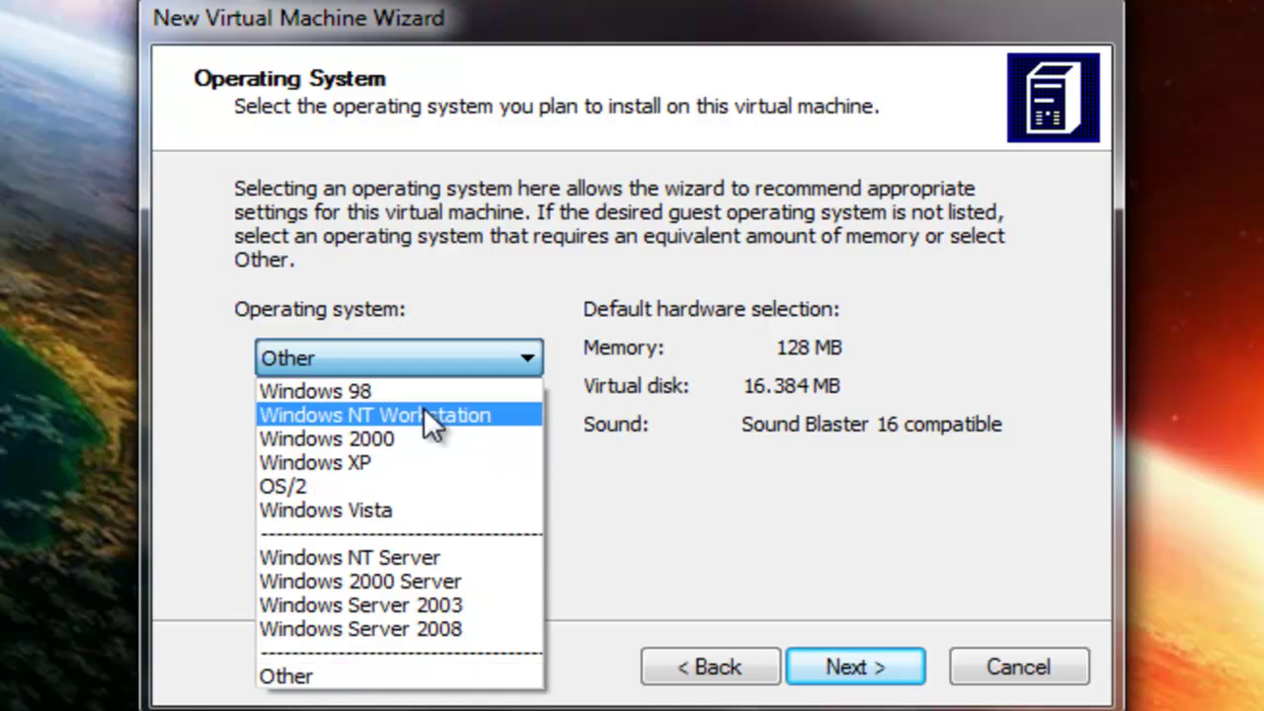
left_click(438, 677)
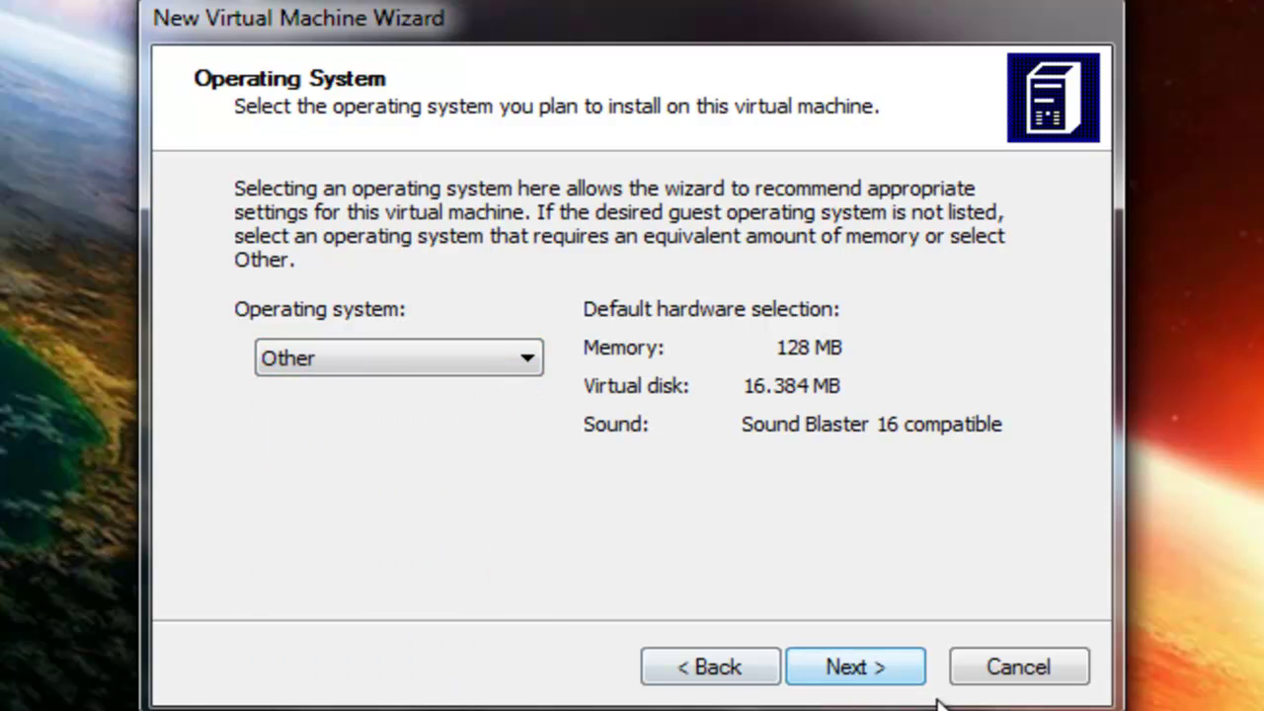
left_click(880, 681)
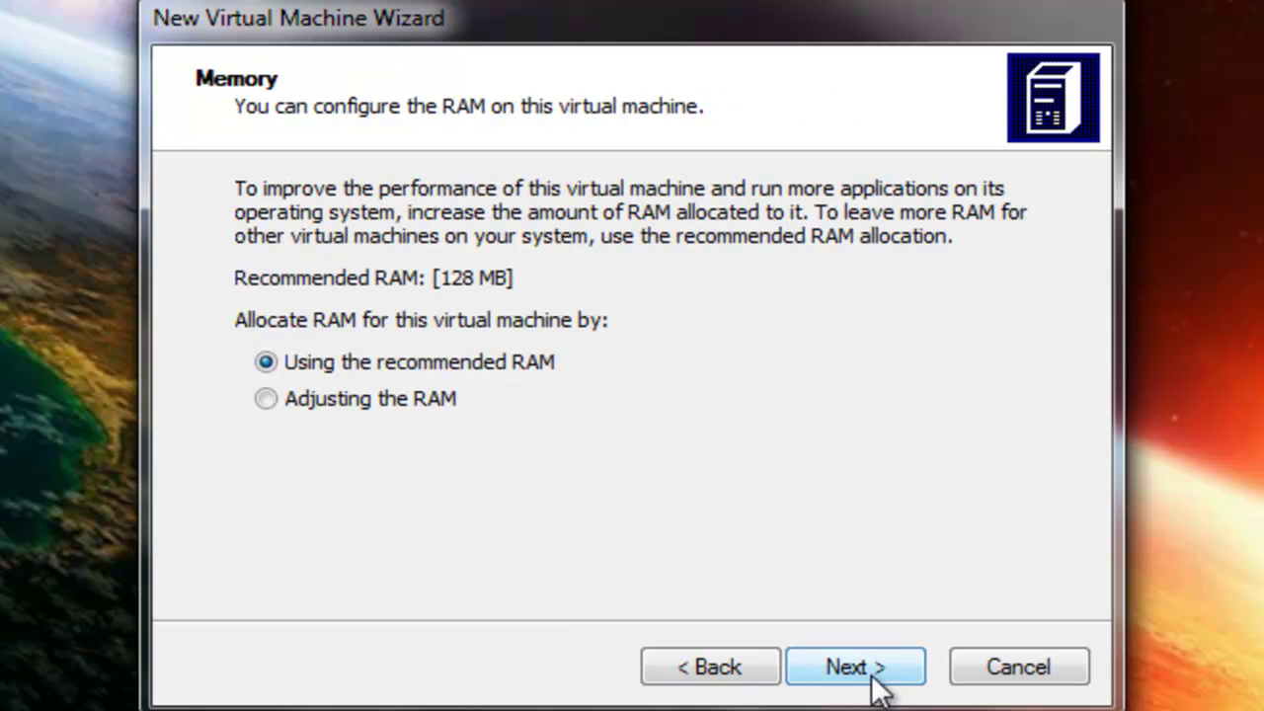
Step: Adjust the virtual machine's RAM allocation manually to 64 MB
left_click(270, 400)
double_click(942, 488)
type("64")
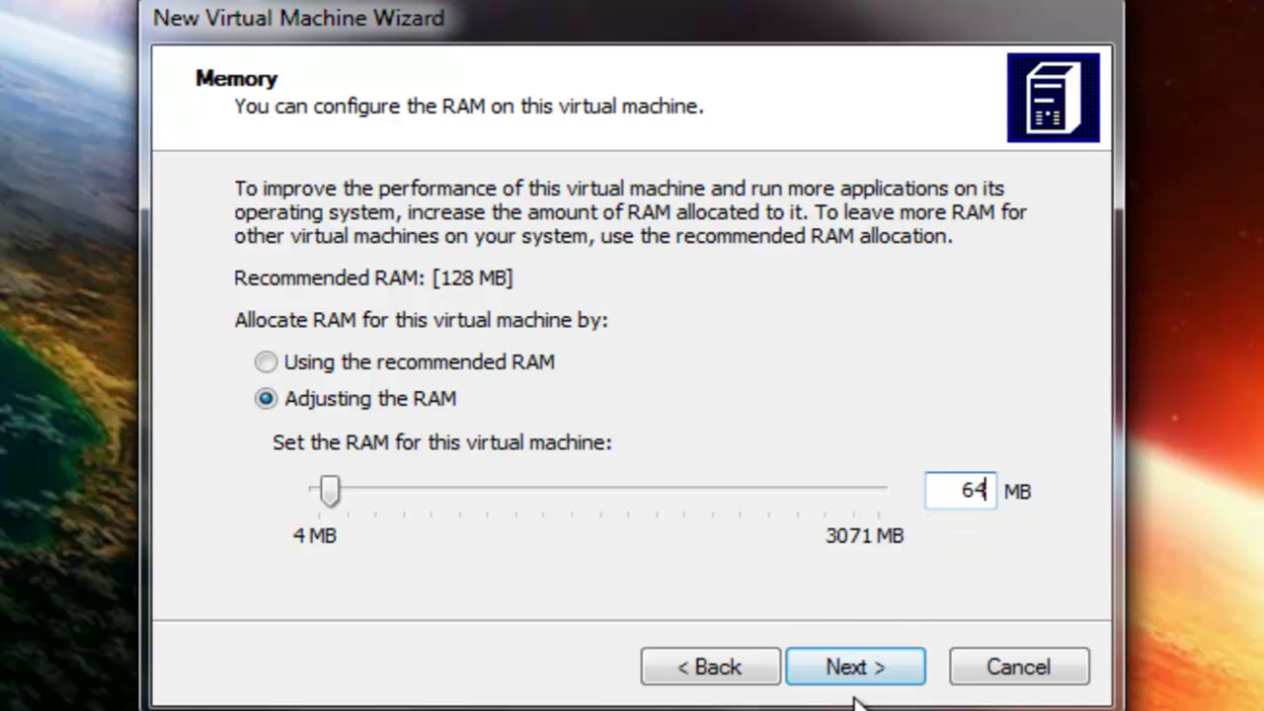
left_click(861, 664)
Step: Give the machine a new virtual hard disk of 2000 MB and finish creating the virtual machine
left_click(269, 409)
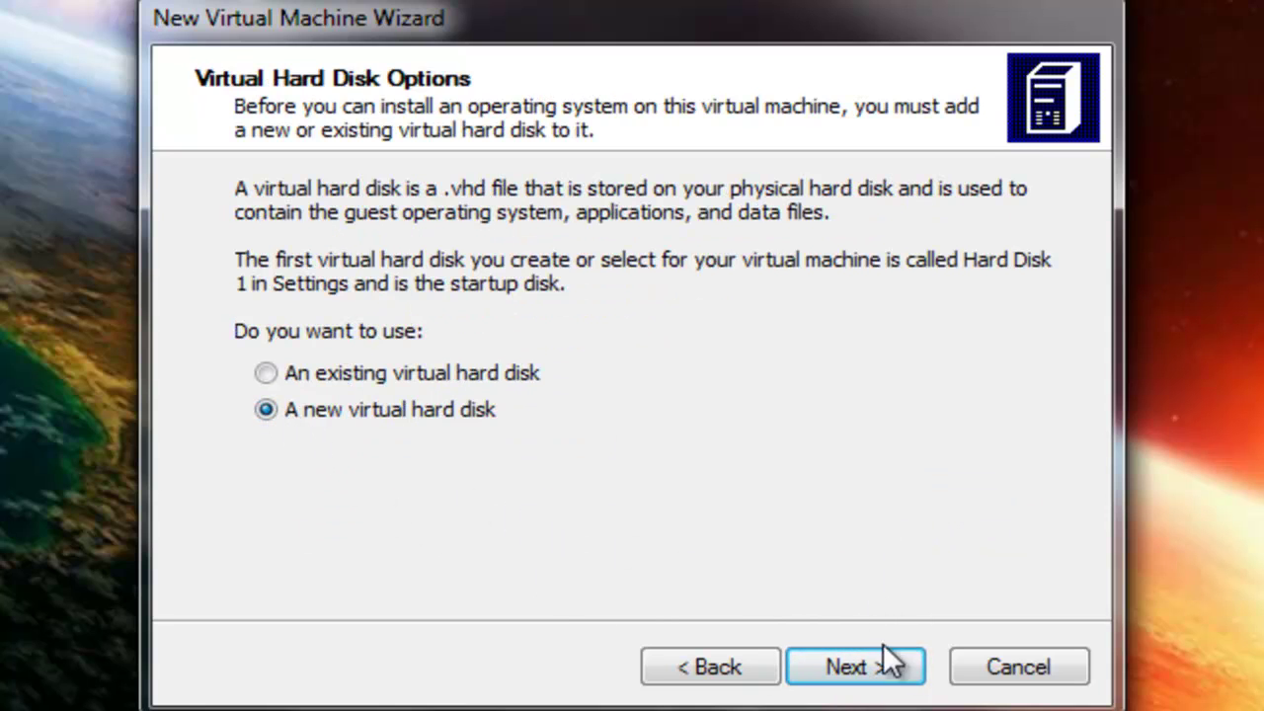
left_click(901, 670)
left_click(582, 439)
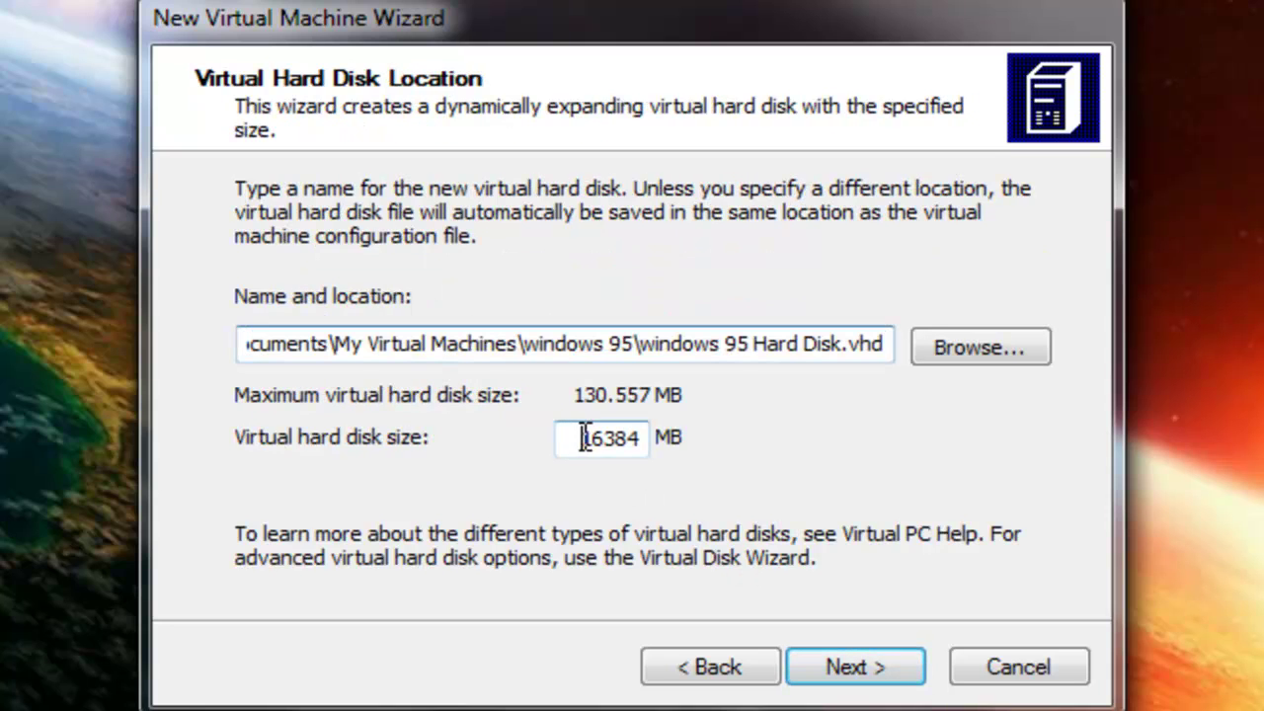
double_click(582, 438)
type("2000")
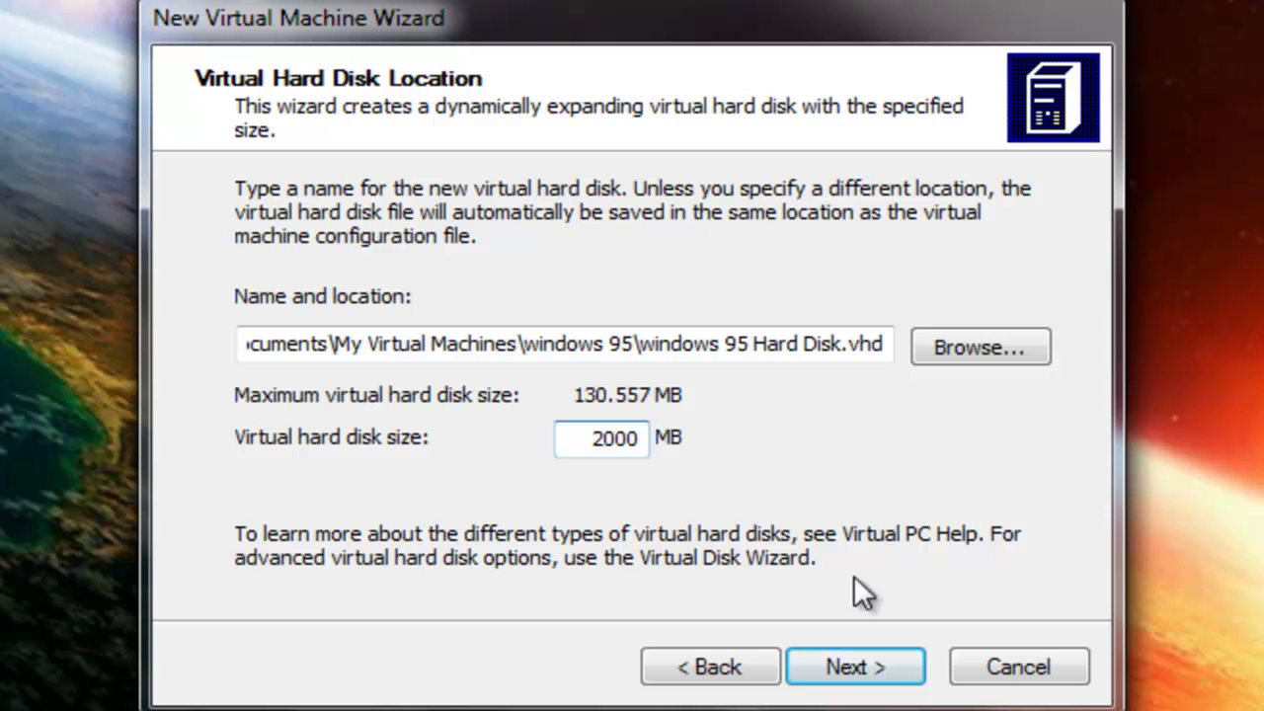
left_click(873, 672)
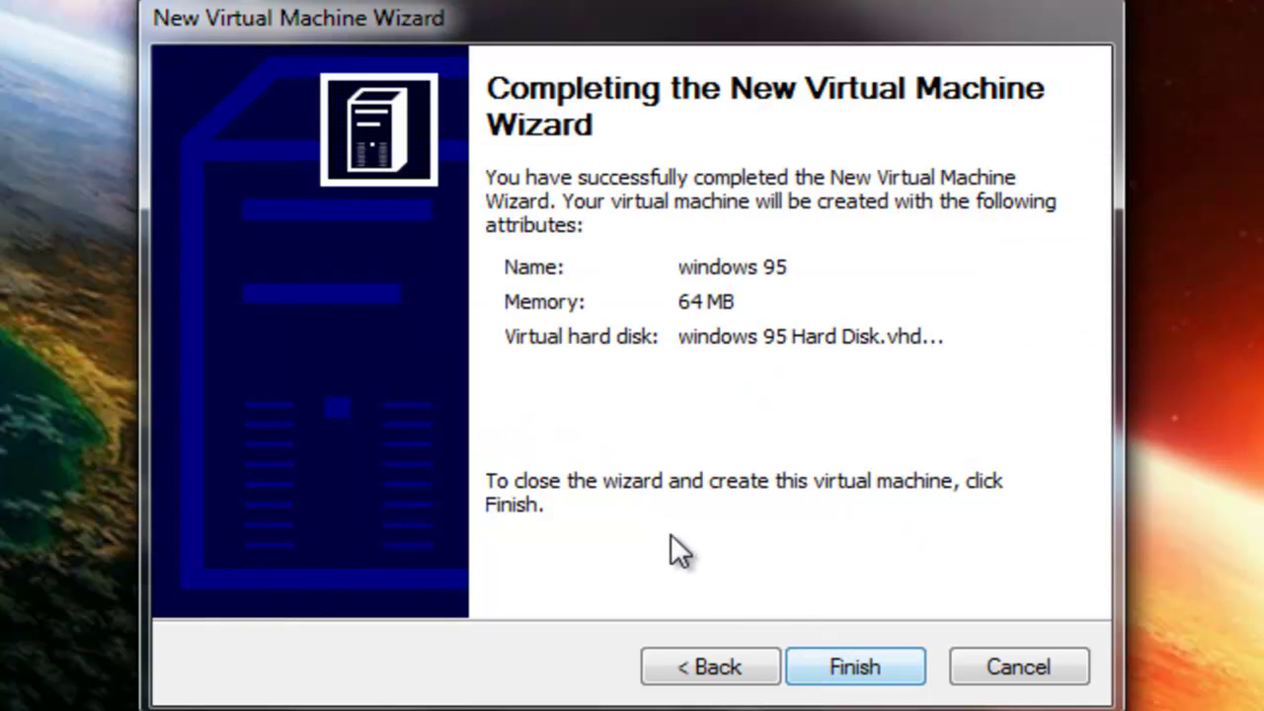
key("Return")
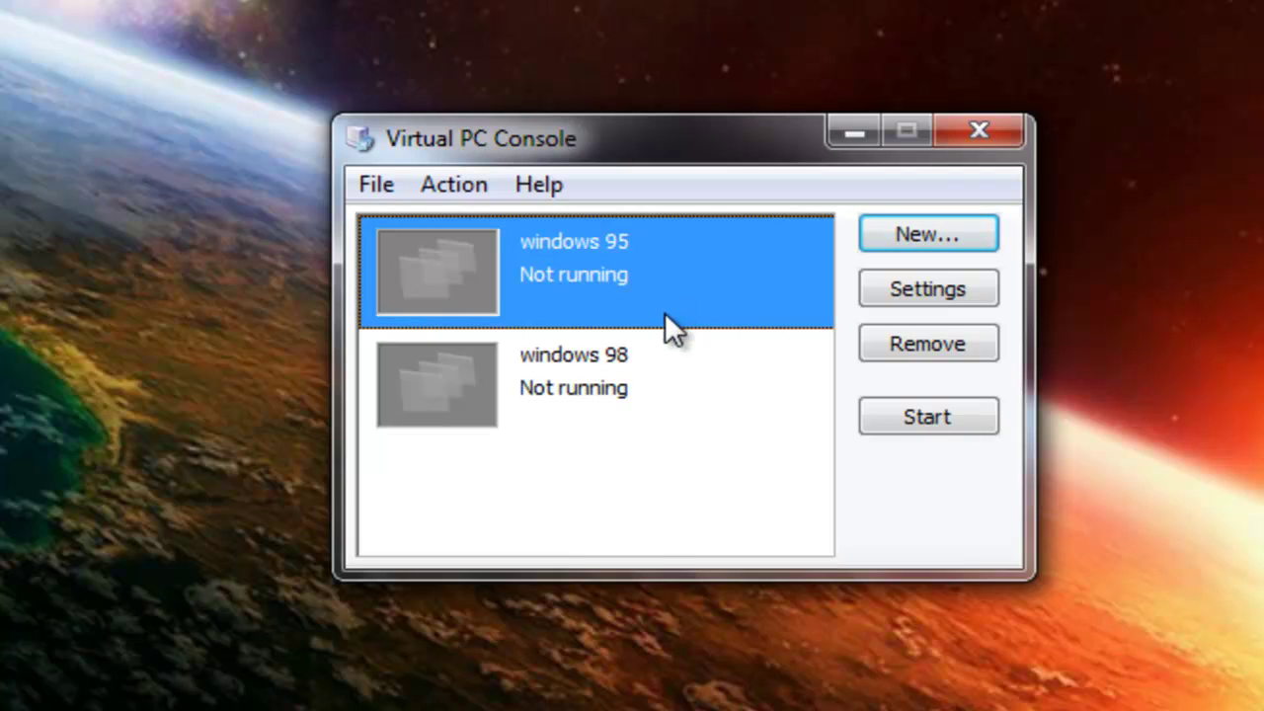
Step: Start the windows 95 virtual machine and move its window toward the middle of the desktop
left_click(629, 242)
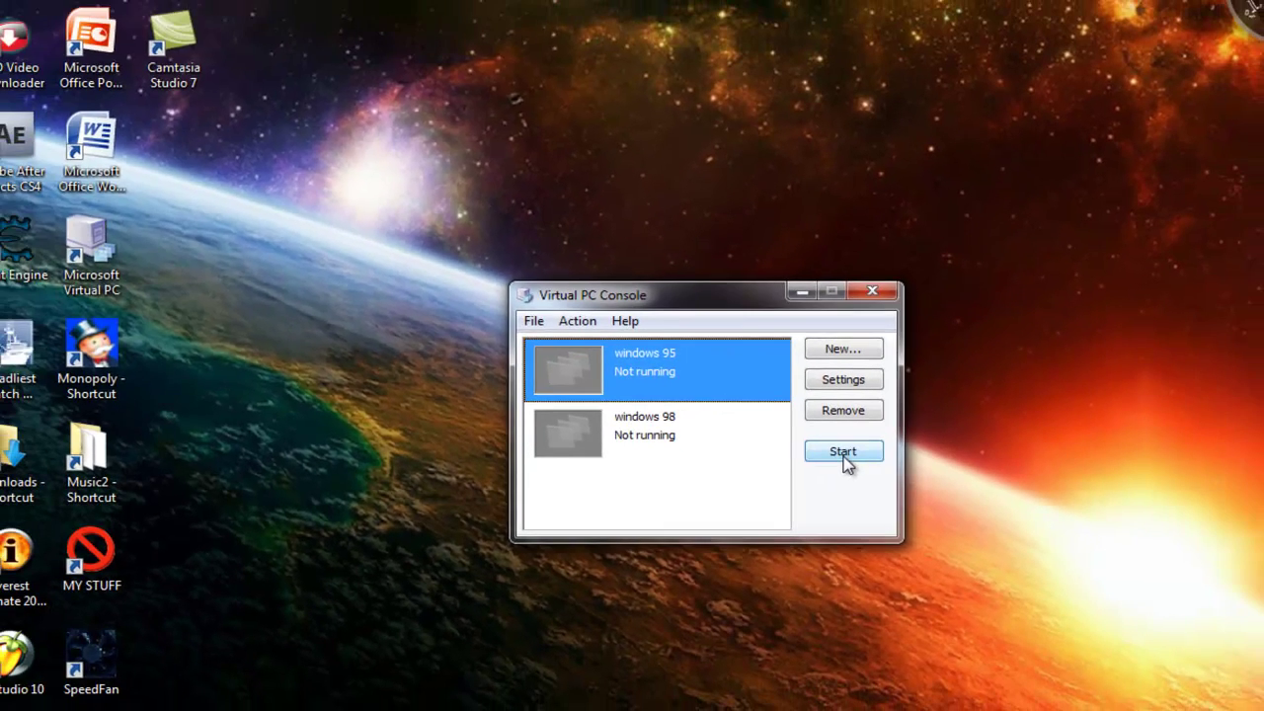
left_click(906, 419)
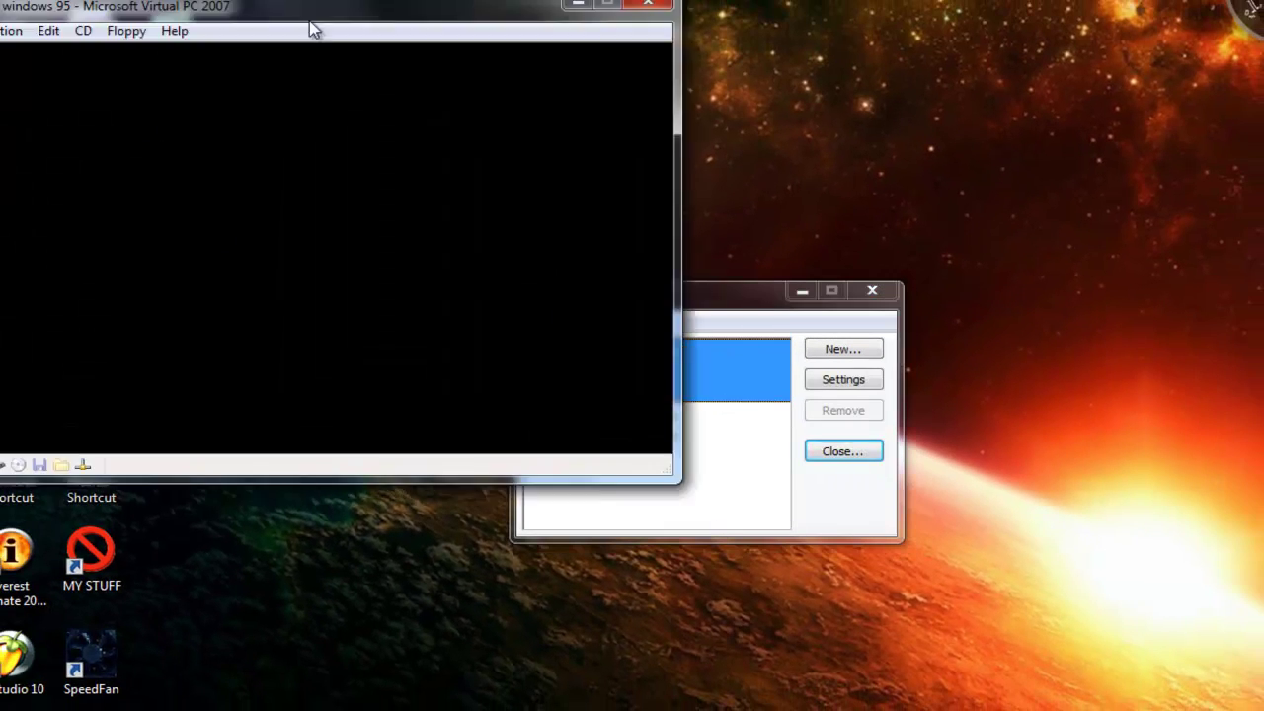
left_click_drag(309, 20, 717, 223)
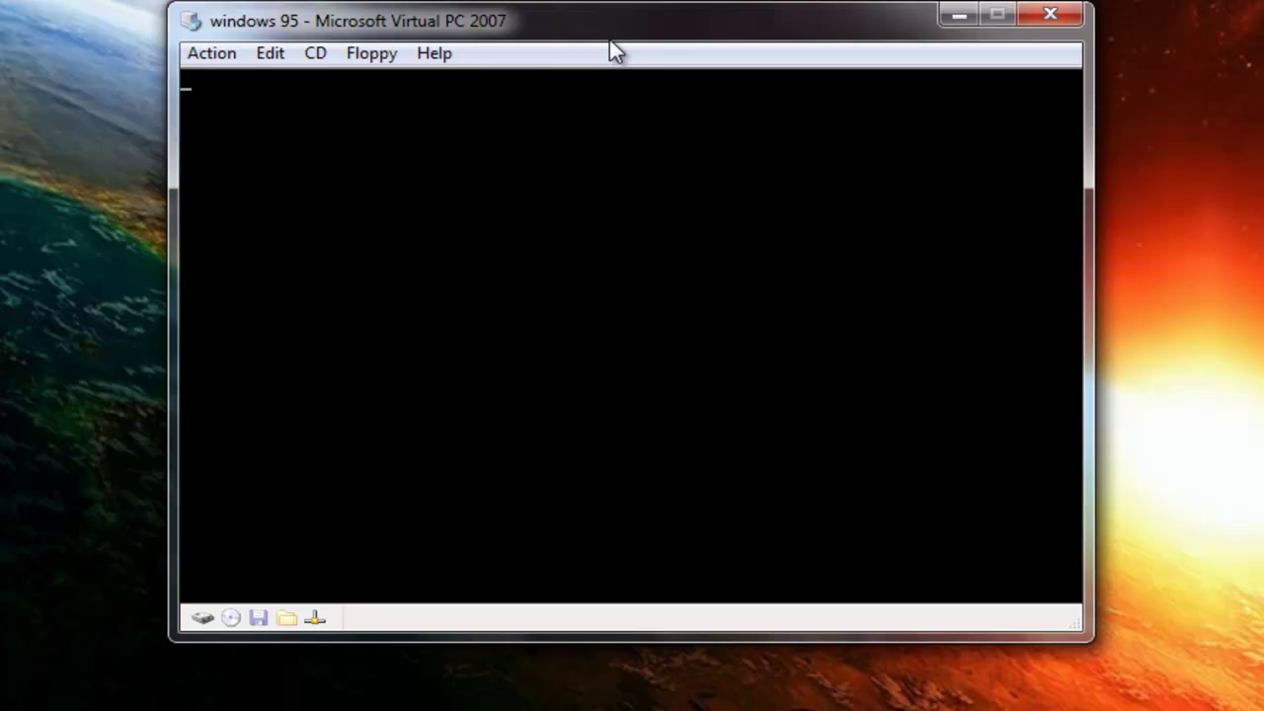
Step: Capture the floppy disk image install.IMA from the Windows 95 folder in the virtual machine
left_click(383, 60)
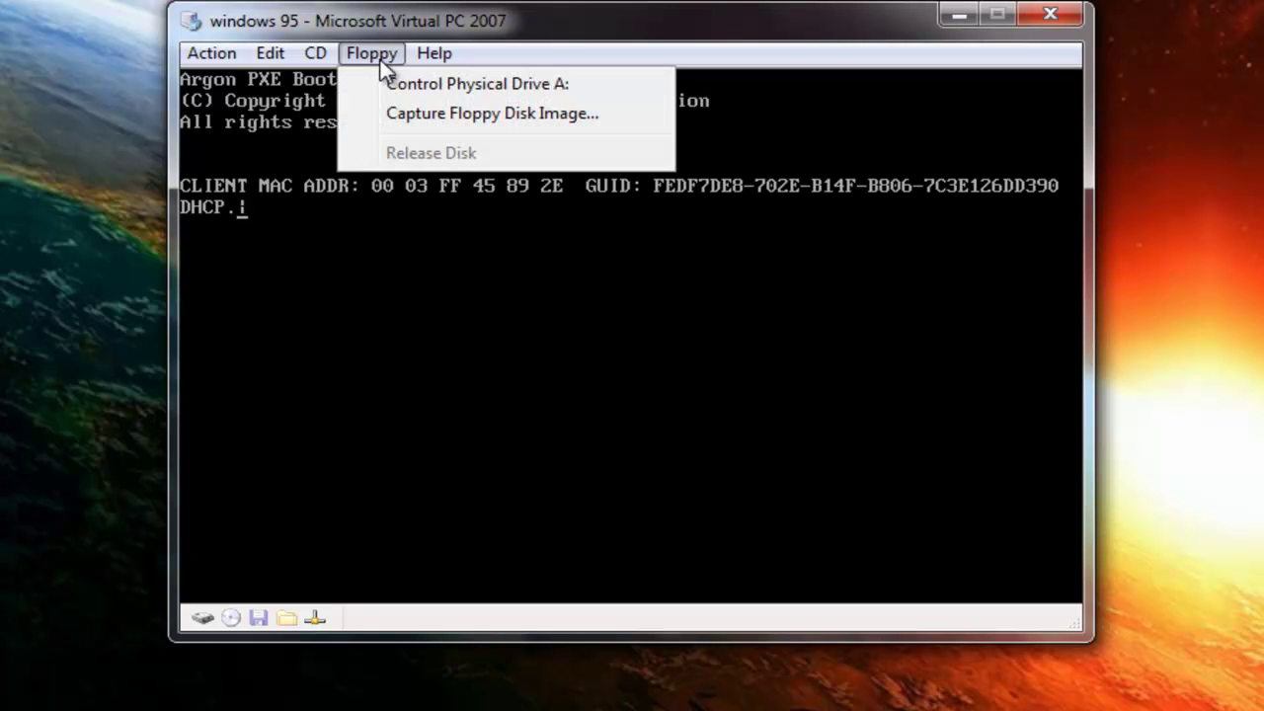
left_click(427, 116)
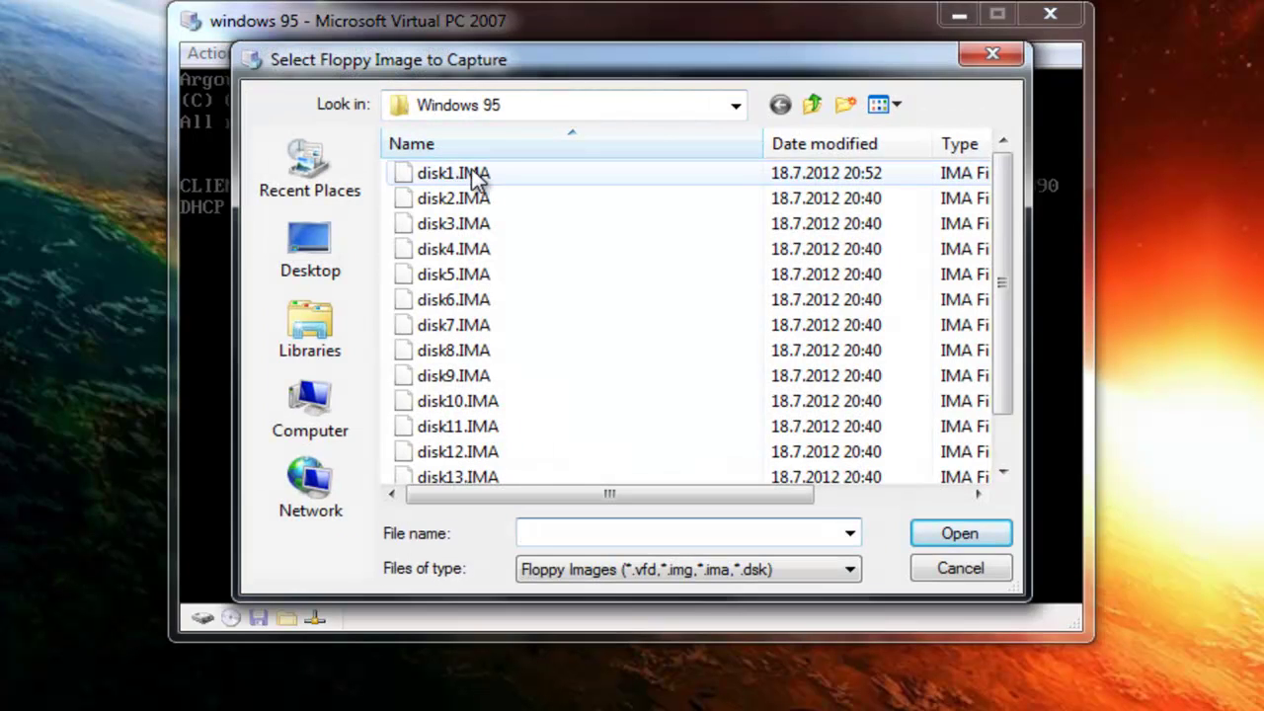
left_click_drag(1002, 216, 1026, 413)
left_click(595, 452)
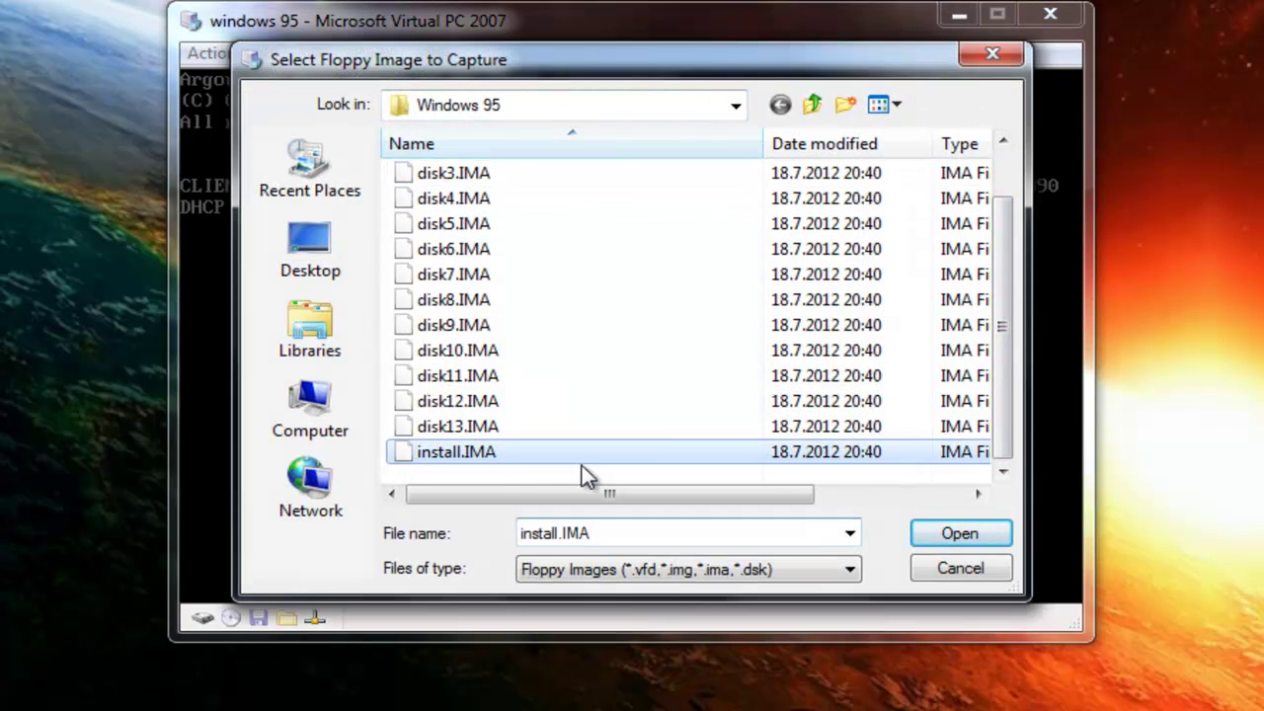
left_click(943, 538)
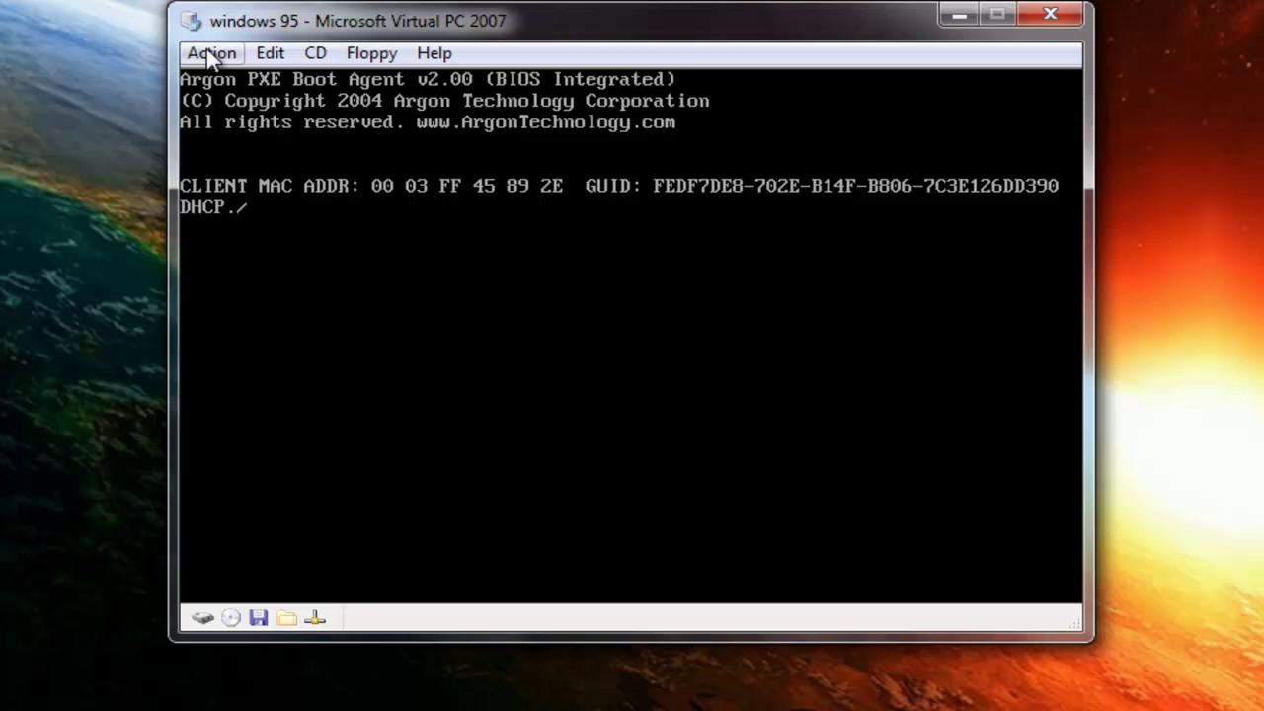
Step: Reset the virtual machine so that it boots from the captured floppy image
left_click(208, 54)
left_click(334, 195)
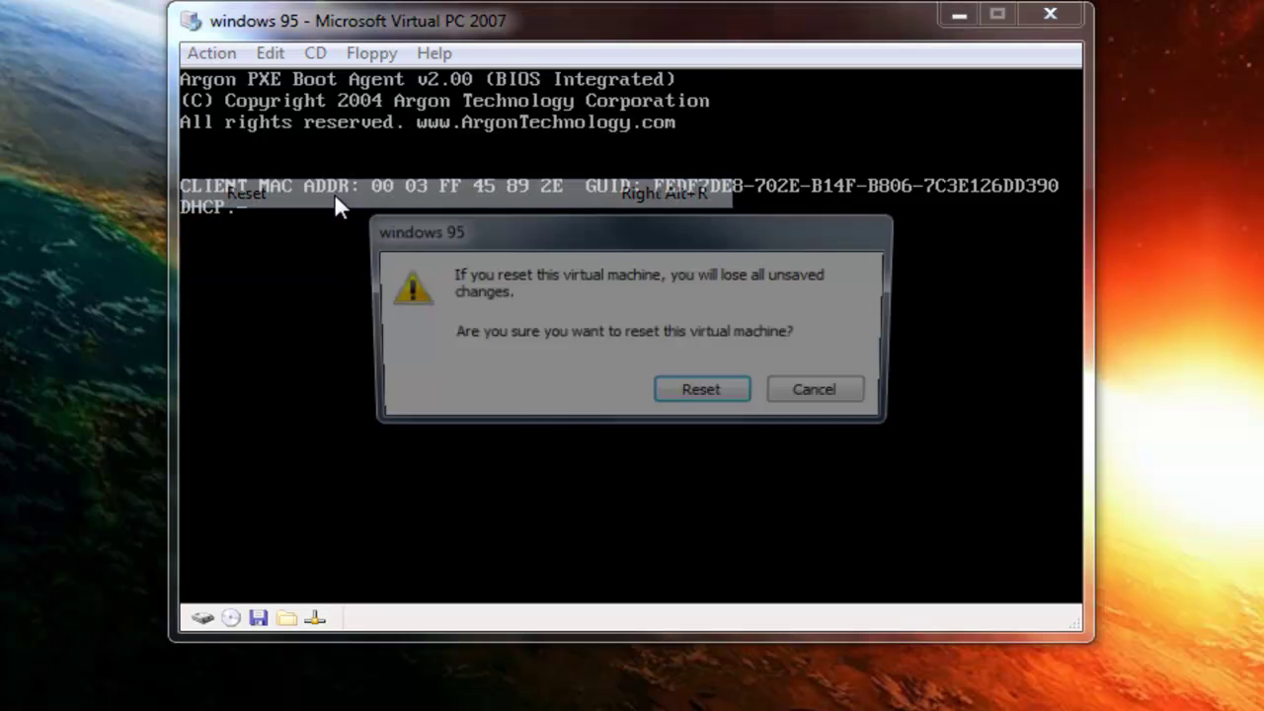
left_click(724, 398)
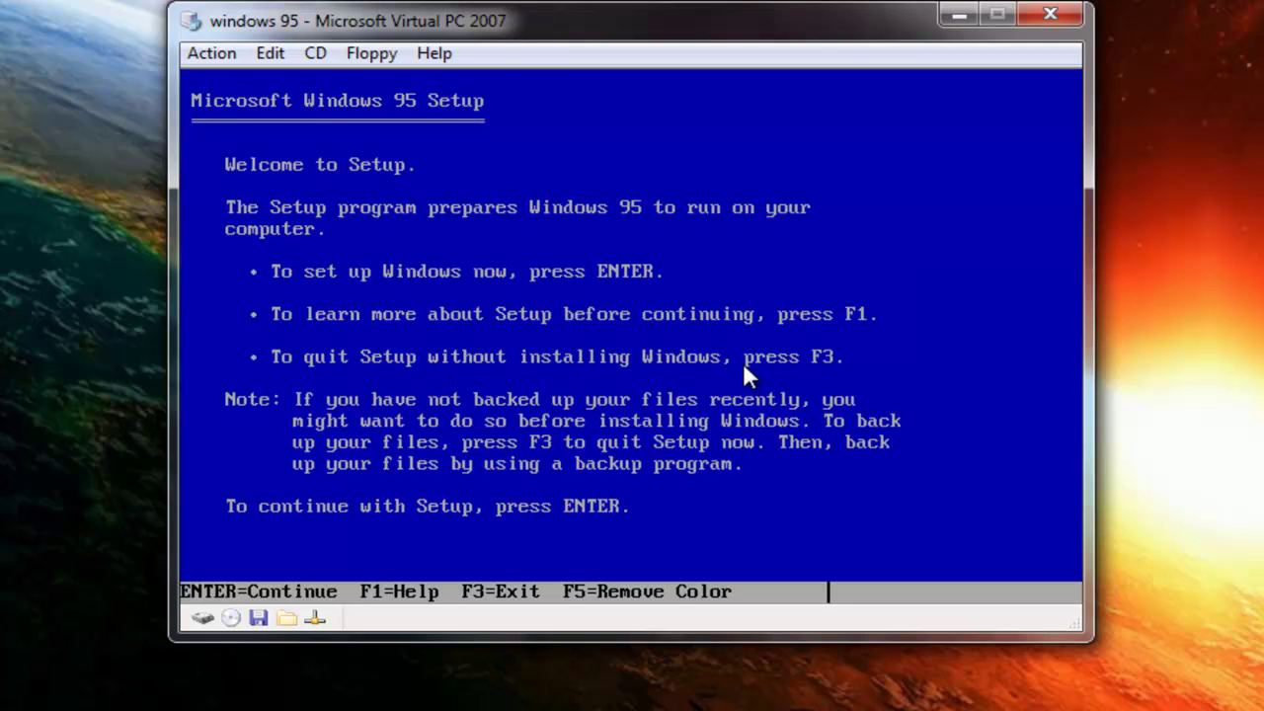
Step: Start Windows 95 Setup, have it configure the unallocated disk space, and restart the virtual computer
key("Return")
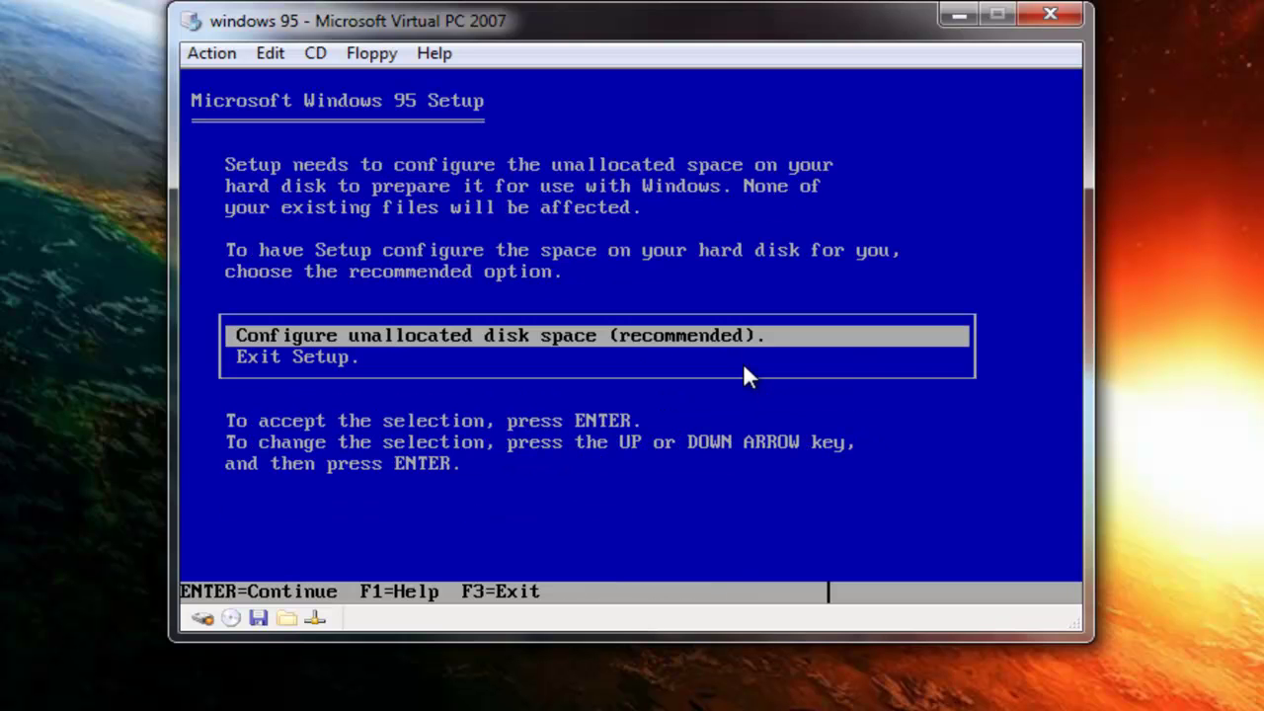
key("Return")
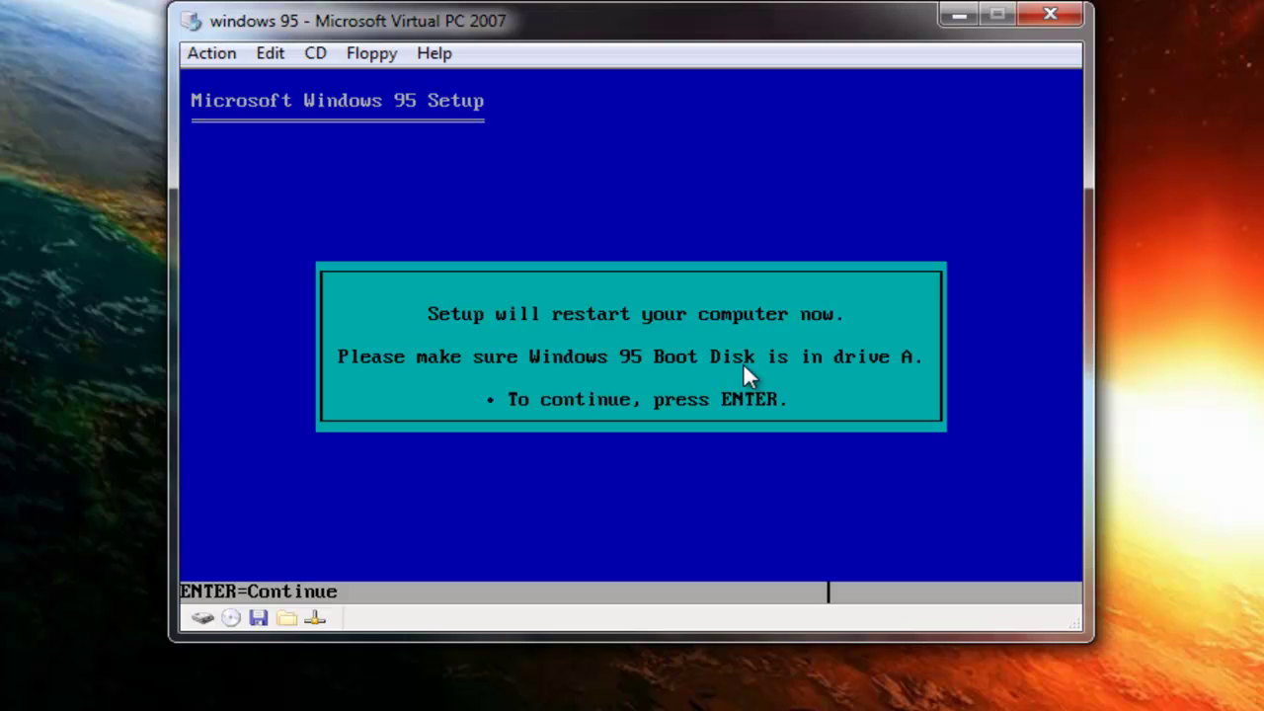
key("Return")
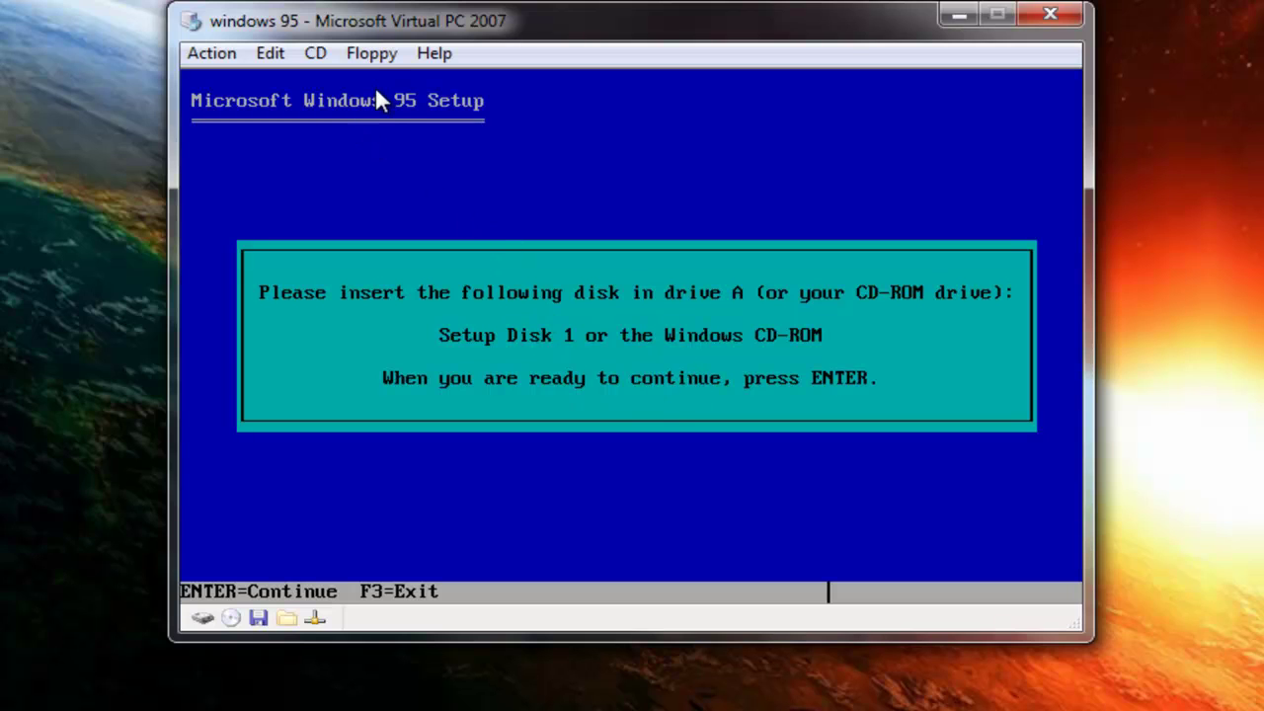
Step: Swap the virtual floppy to the disk1.IMA image for Setup Disk 1
left_click(374, 55)
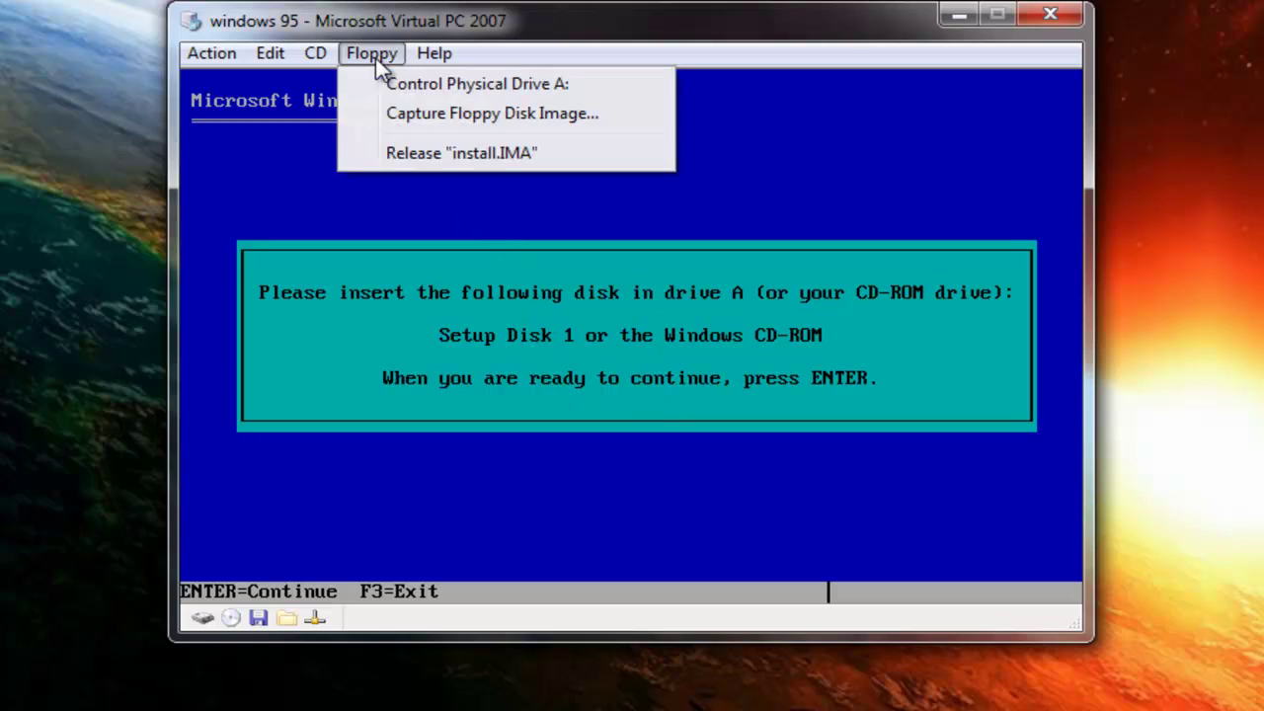
left_click(466, 125)
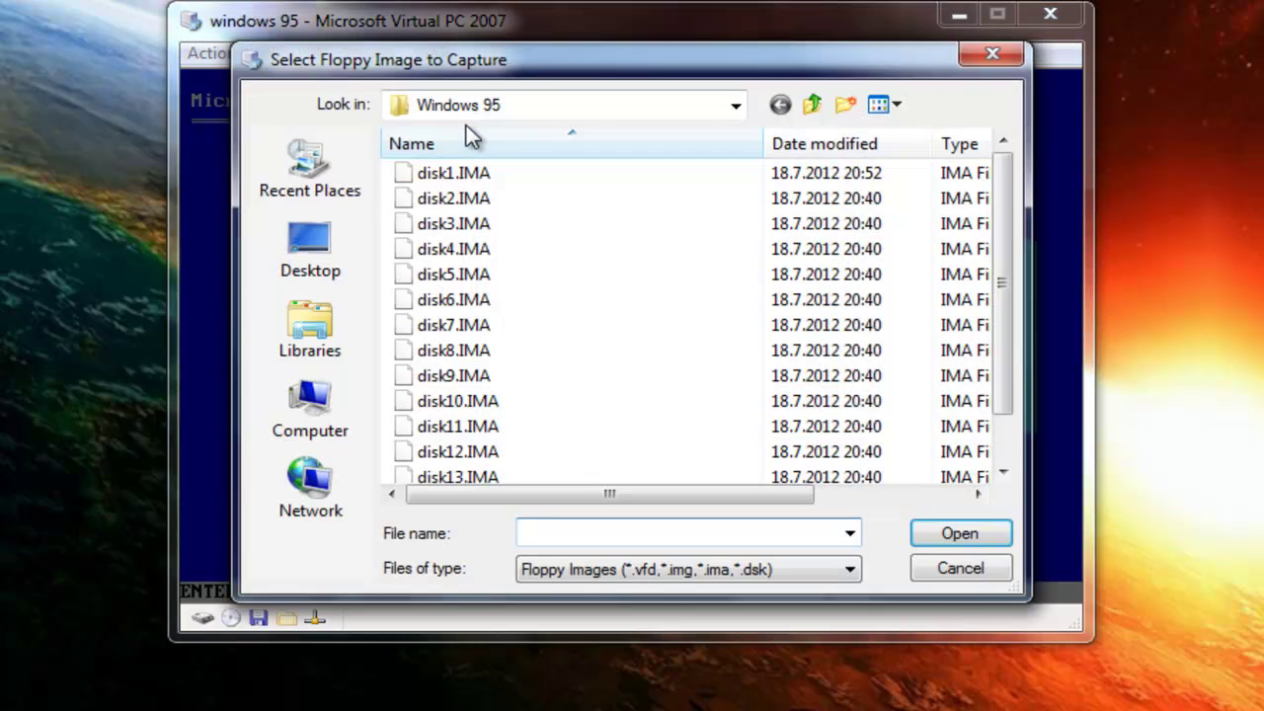
left_click(425, 174)
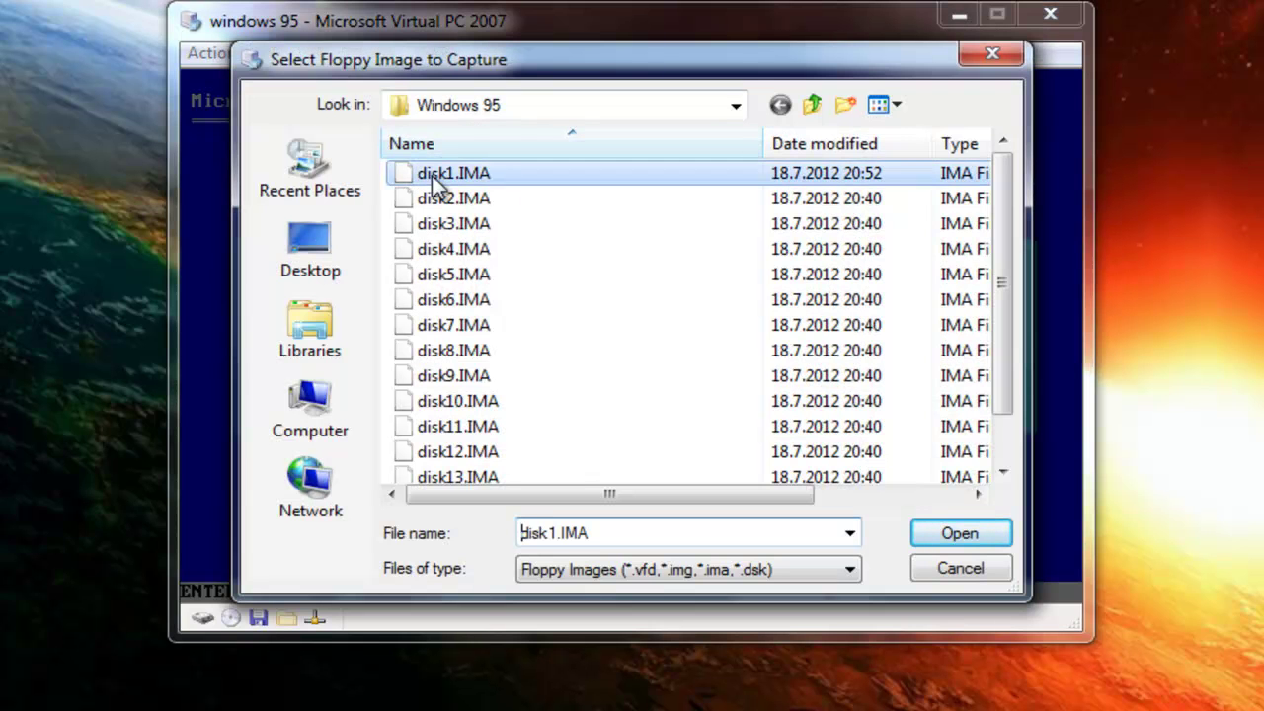
left_click(958, 531)
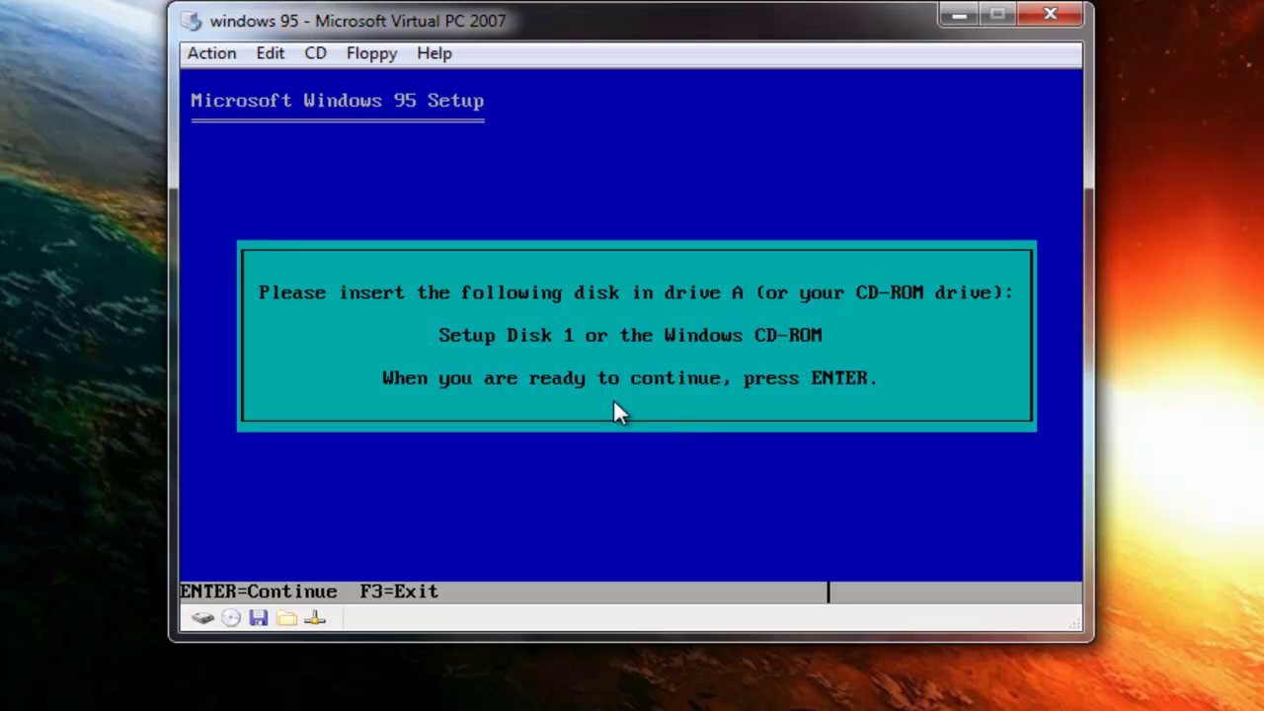
Step: Continue Setup with Disk 1, run the routine system check, and begin the graphical Windows 95 Setup
key("Return")
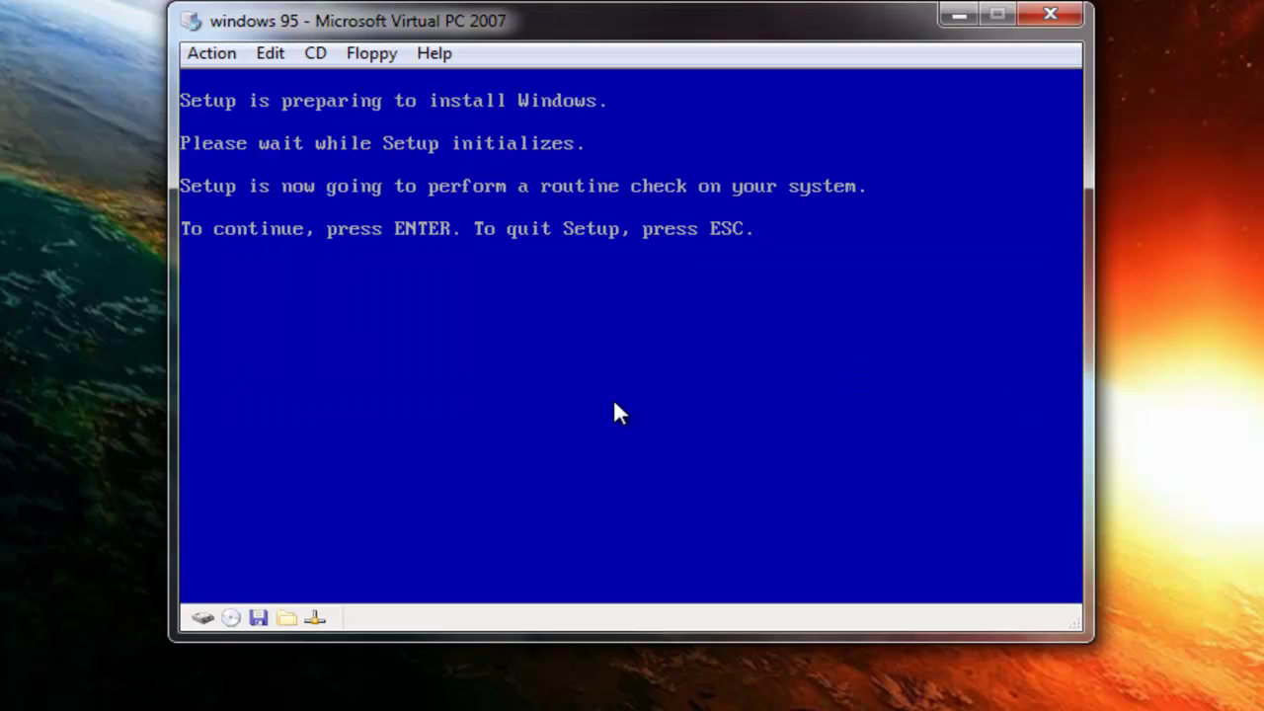
key("Return")
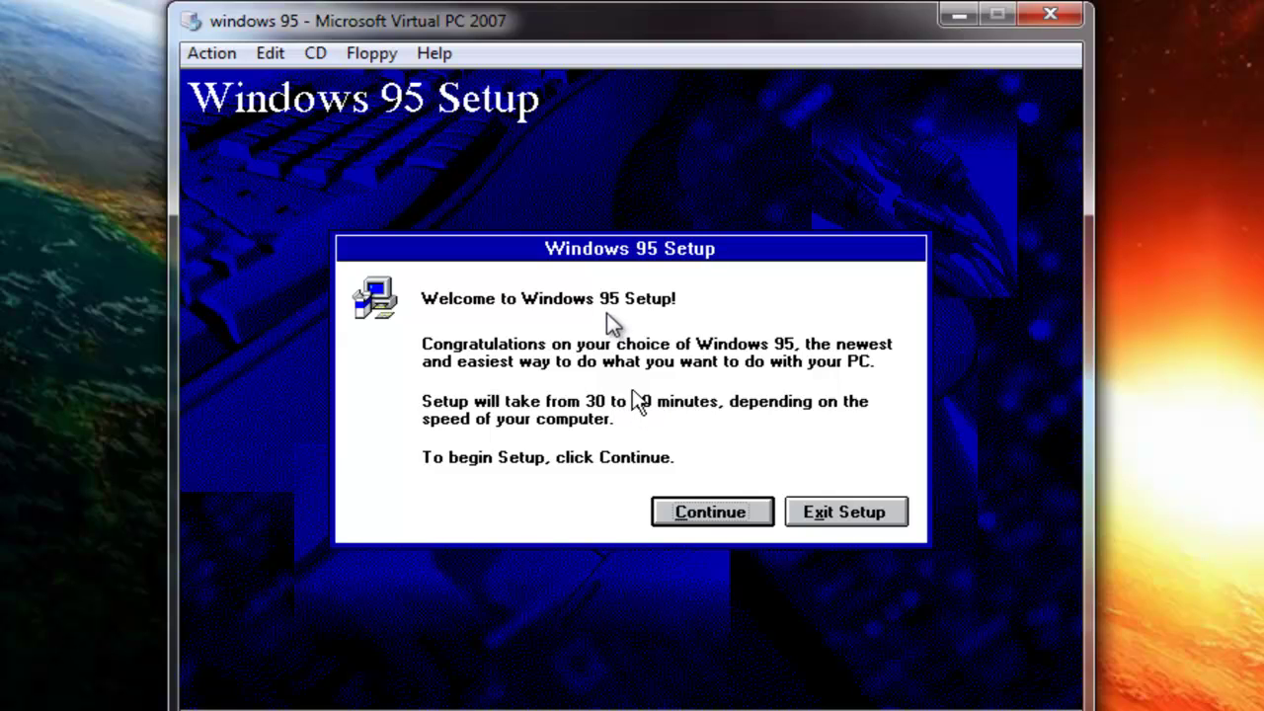
left_click(691, 511)
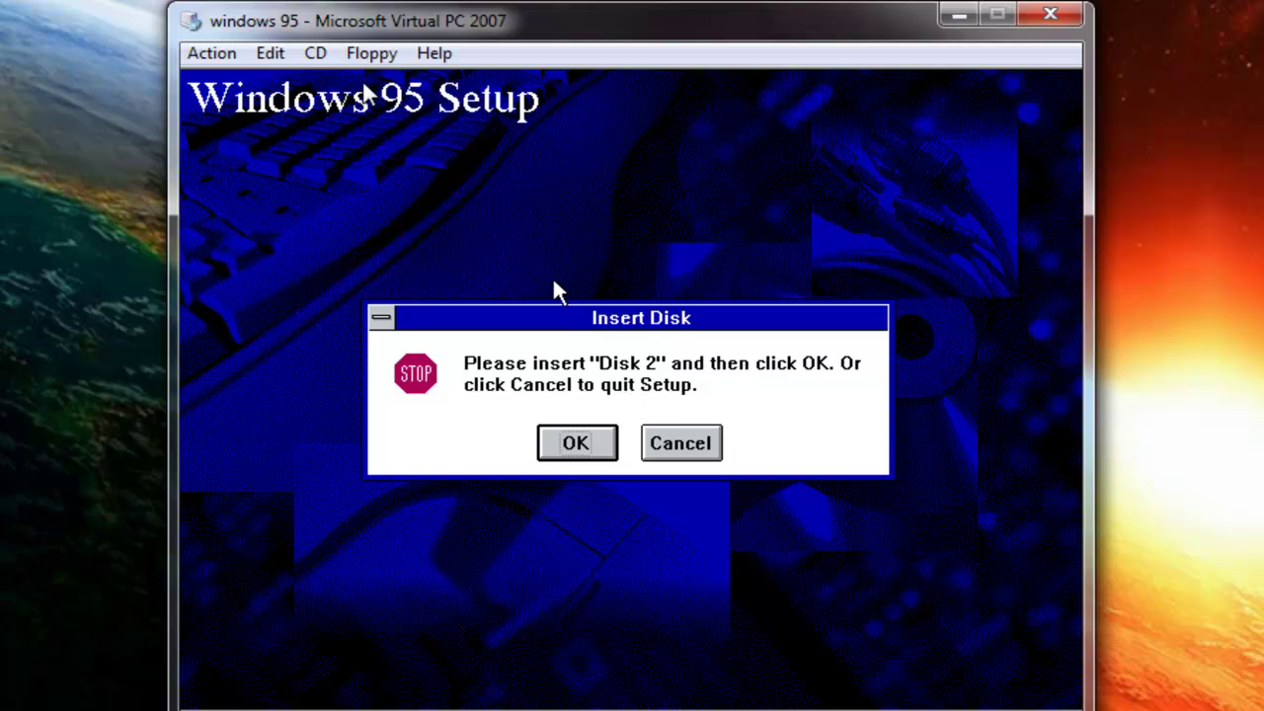
Step: Swap the virtual floppy to the disk2.IMA image and continue Setup with Disk 2
left_click(371, 56)
left_click(437, 117)
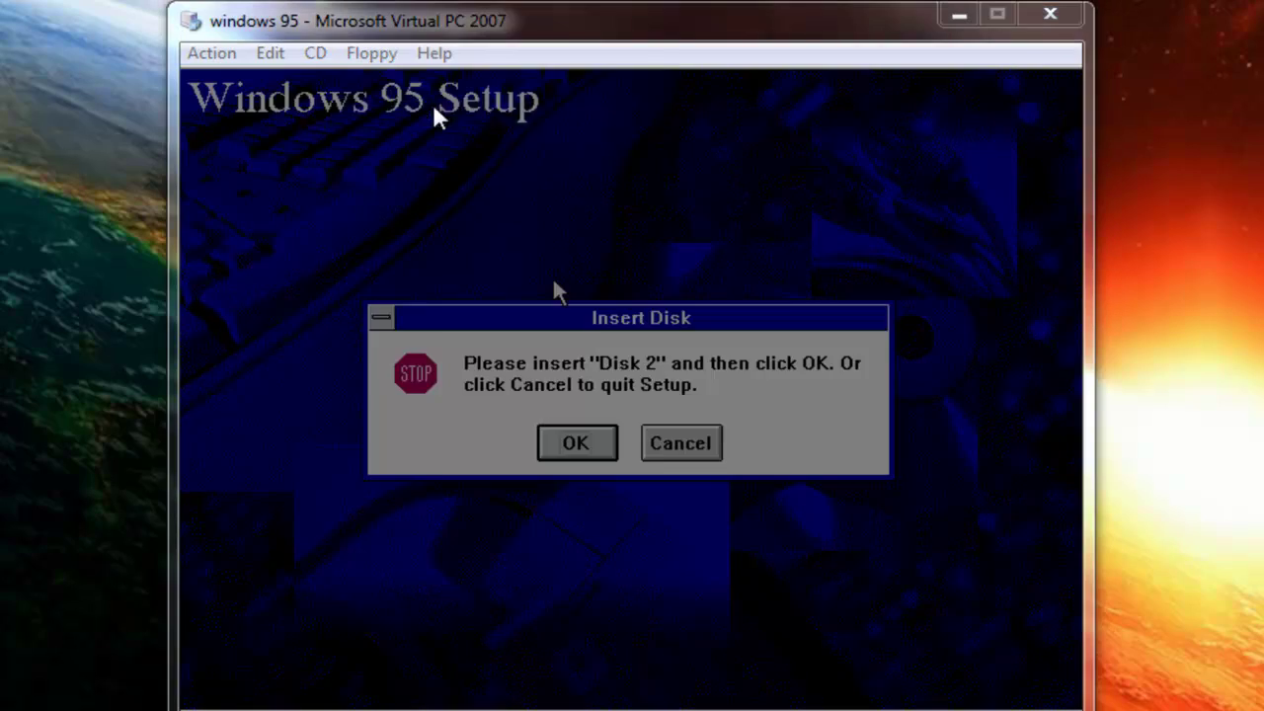
left_click(472, 201)
left_click(949, 535)
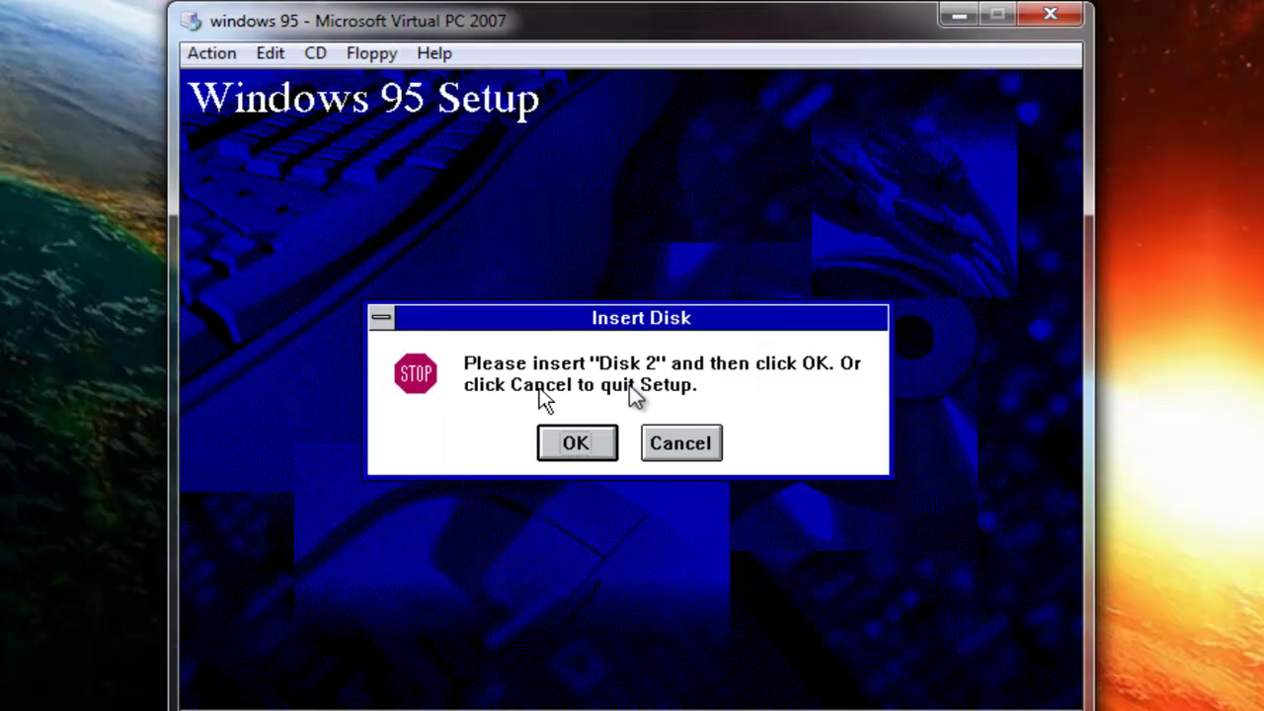
left_click(576, 444)
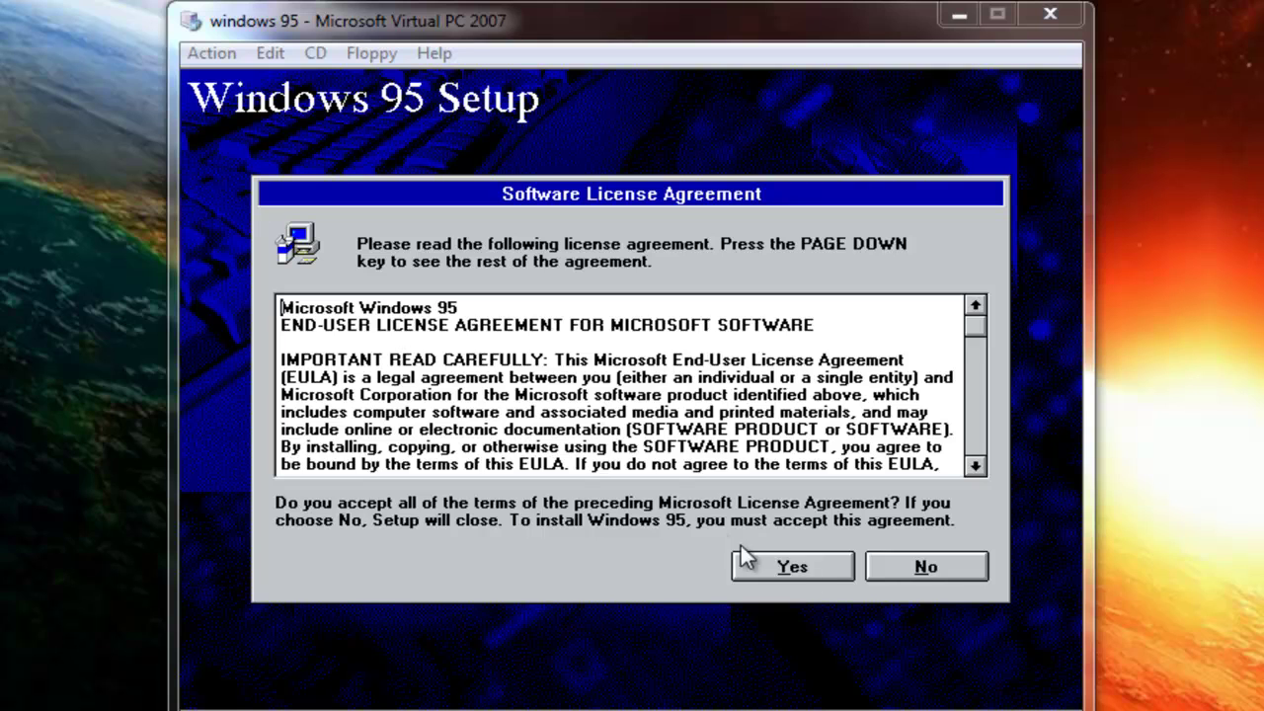
Step: Accept the software license agreement and choose C:\WINDOWS as the installation directory in the Setup Wizard
left_click(804, 564)
left_click(807, 564)
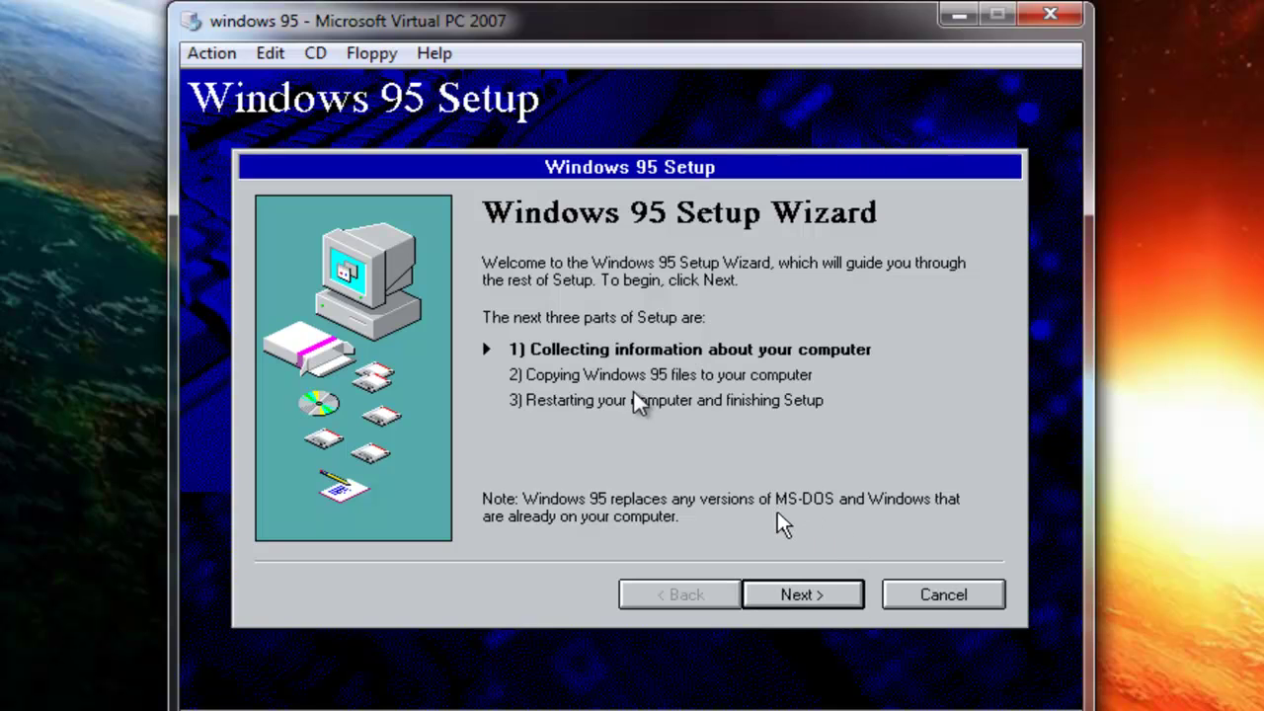
left_click(808, 595)
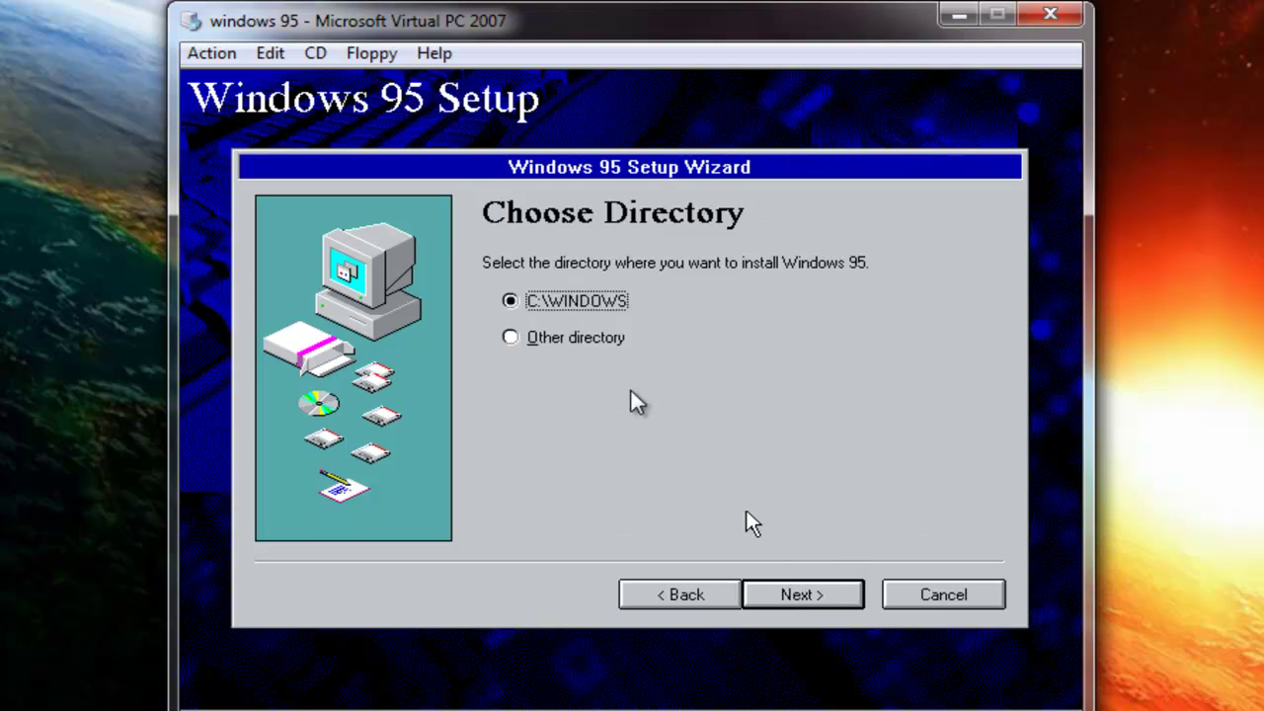
left_click(839, 599)
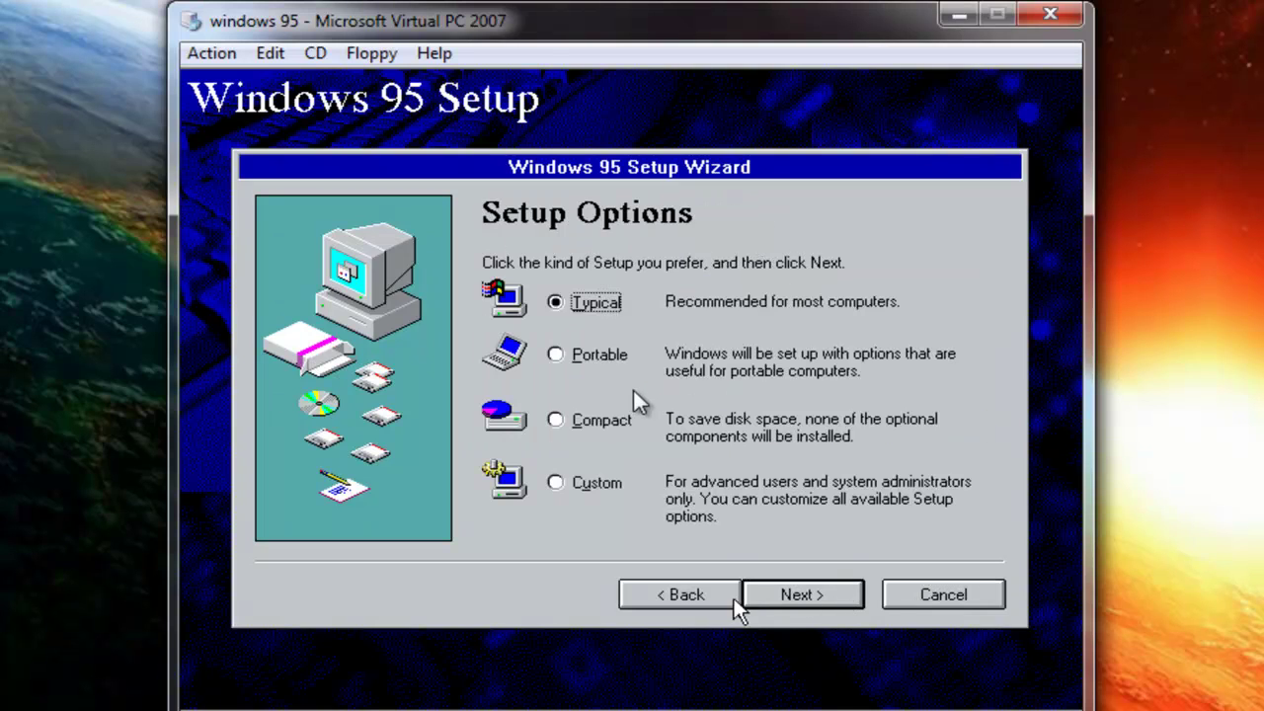
Step: Choose the Typical setup, continue past the copyright warning, and accept the prefilled user information and product identification
left_click(797, 598)
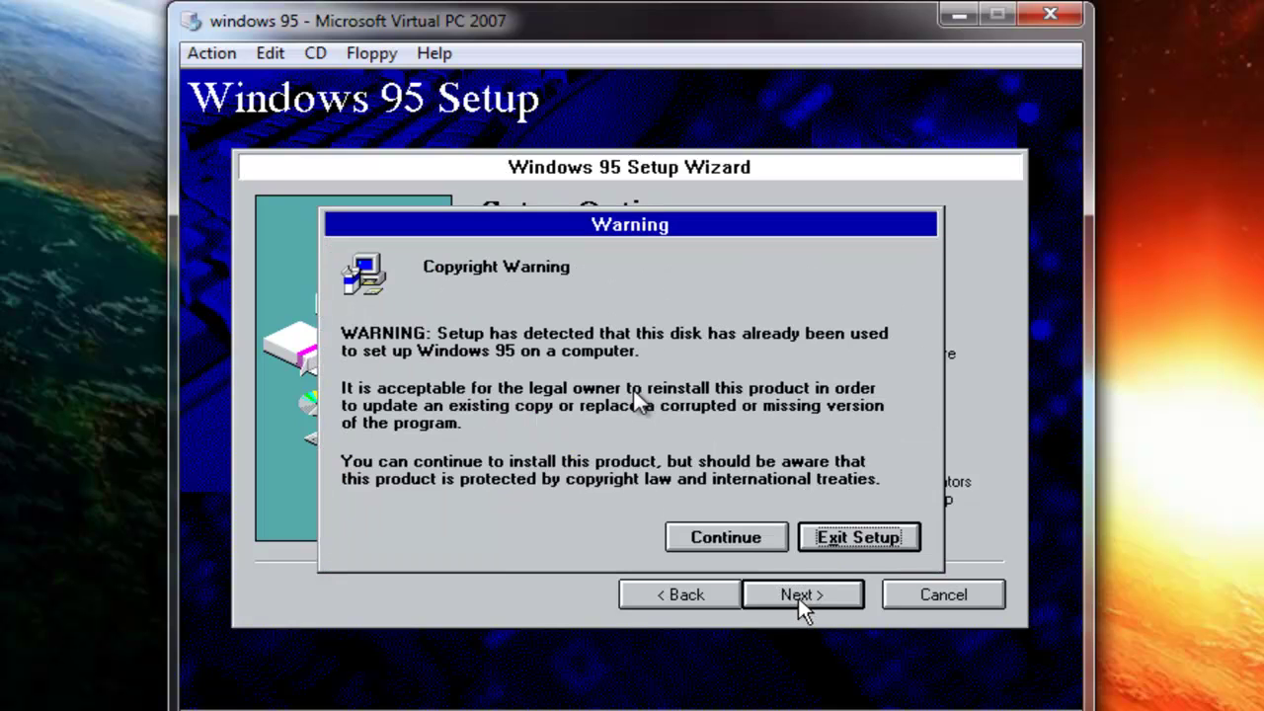
left_click(768, 533)
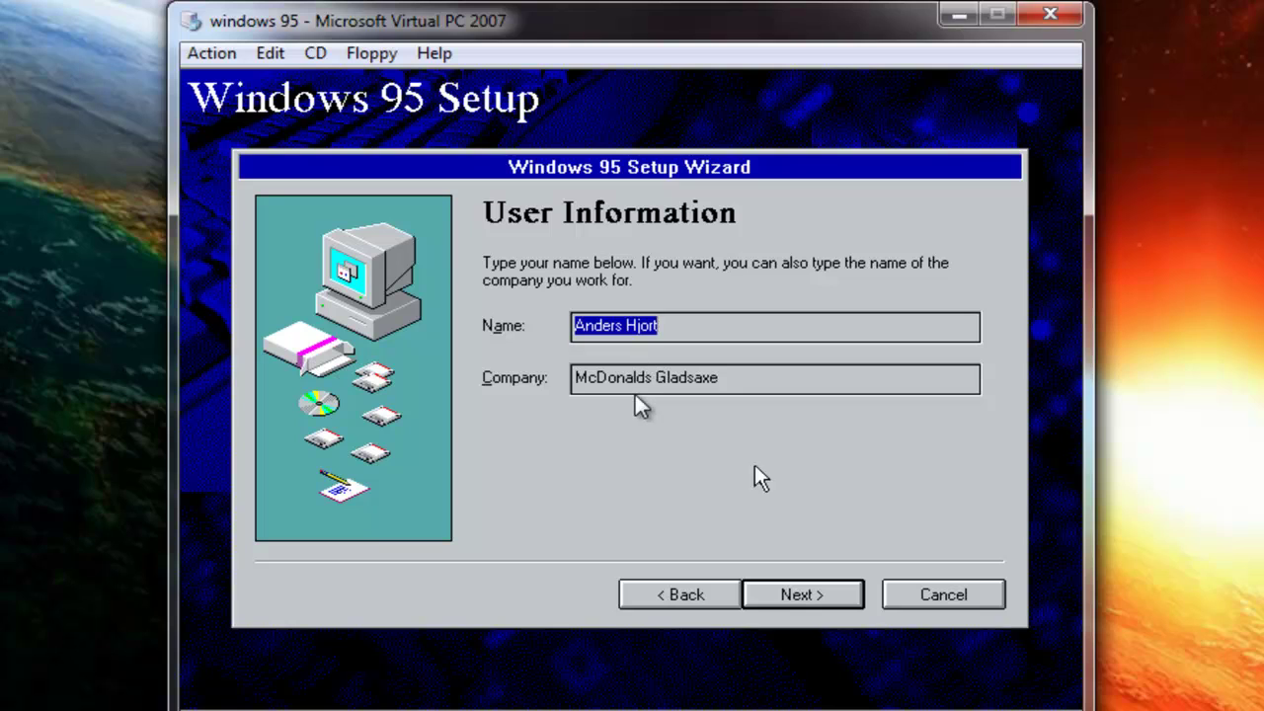
key("Tab")
left_click(800, 594)
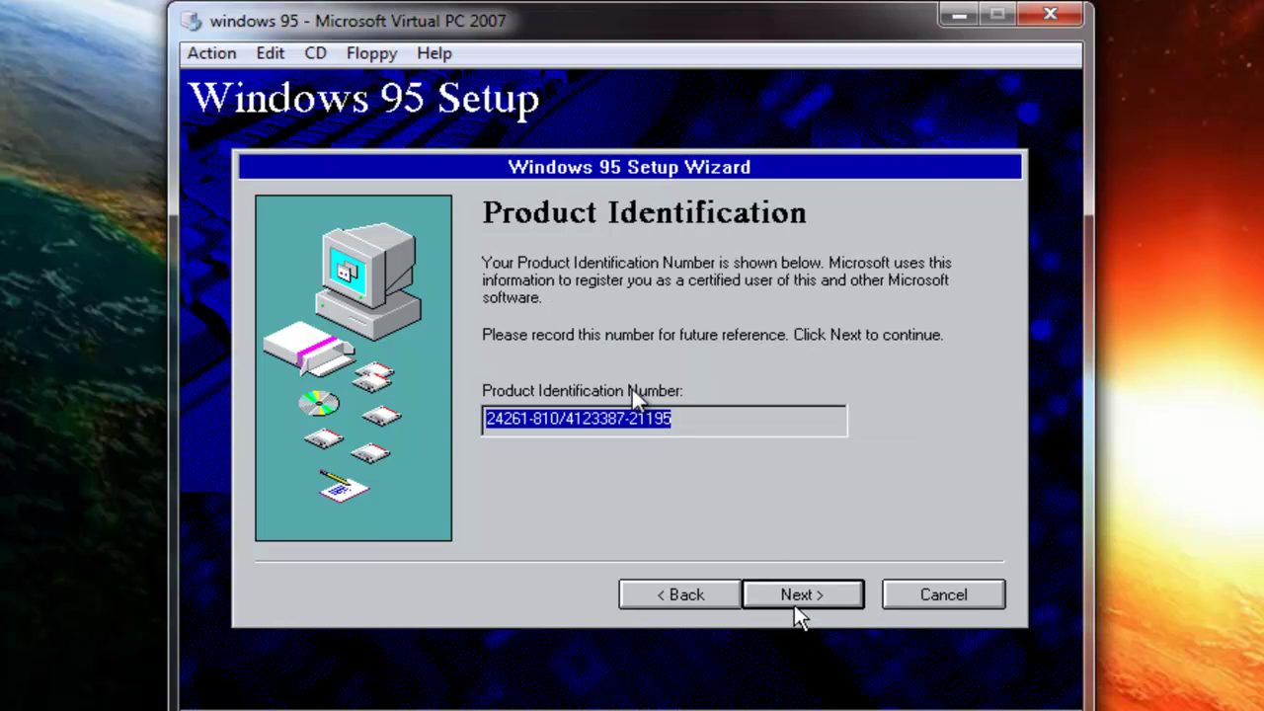
left_click(795, 596)
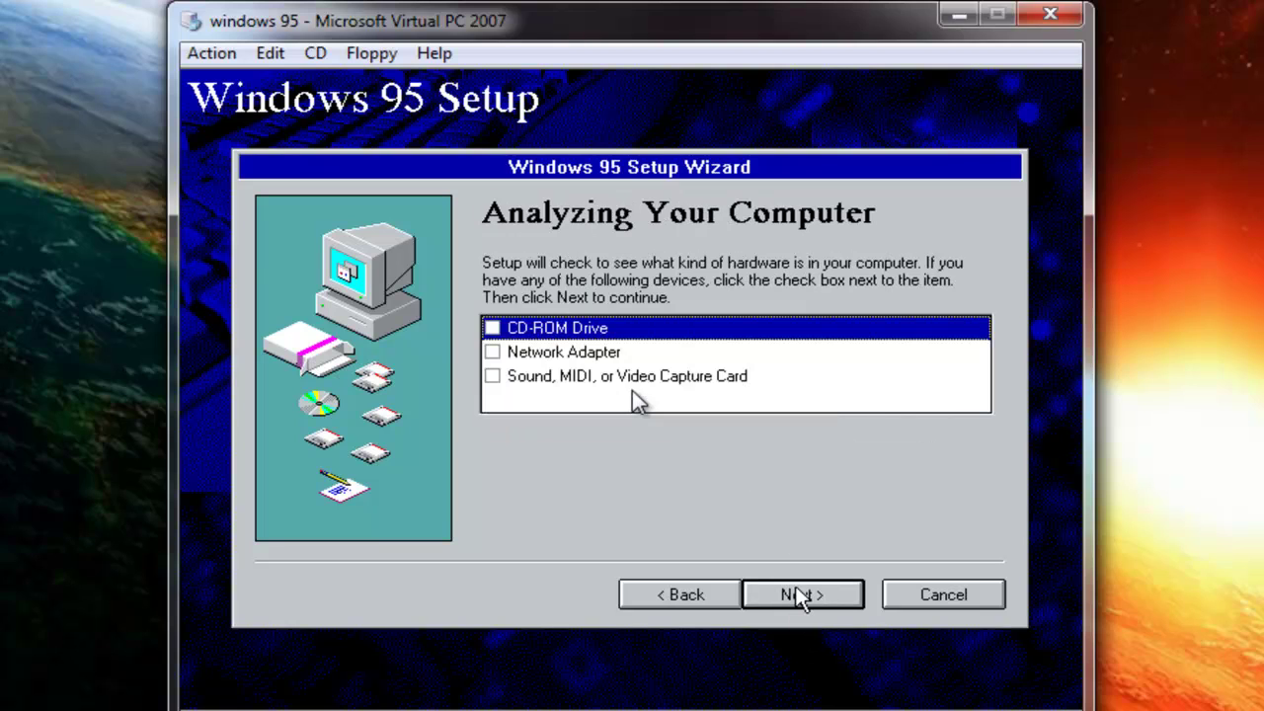
Step: Run the hardware analysis with no extra devices, skip the Get Connected components, and install the most common Windows components
left_click(799, 596)
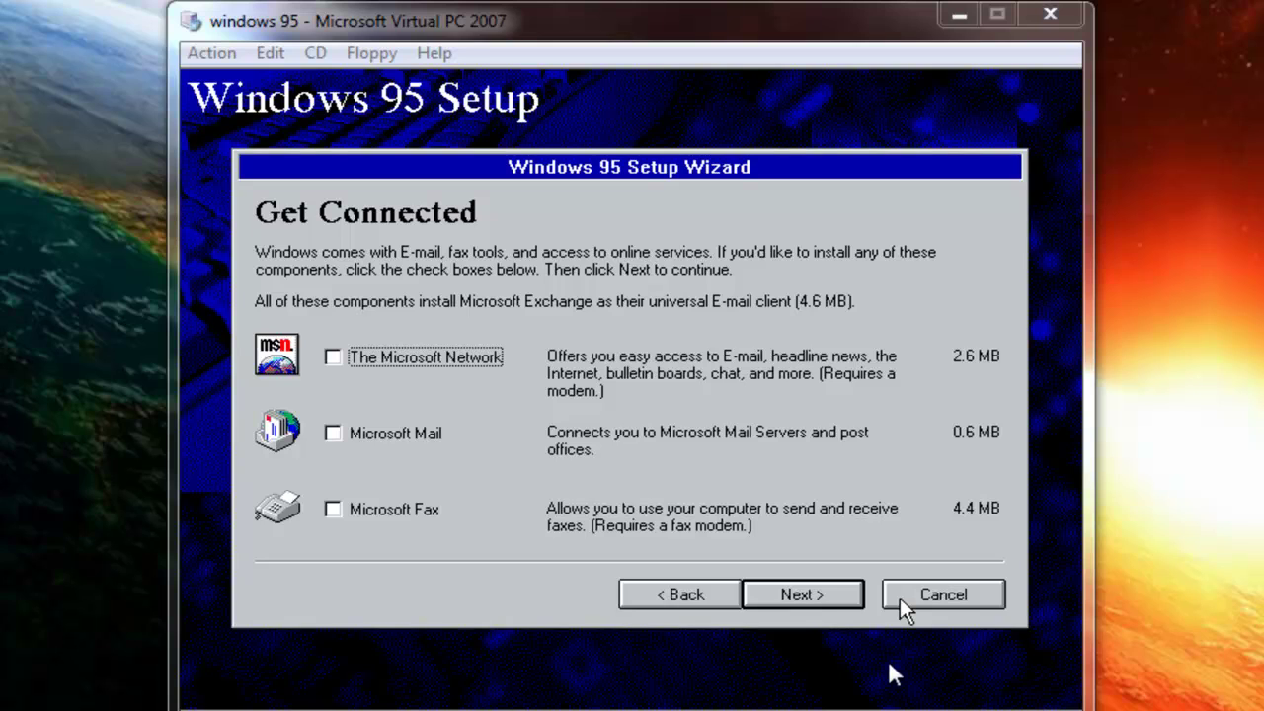
left_click(899, 598)
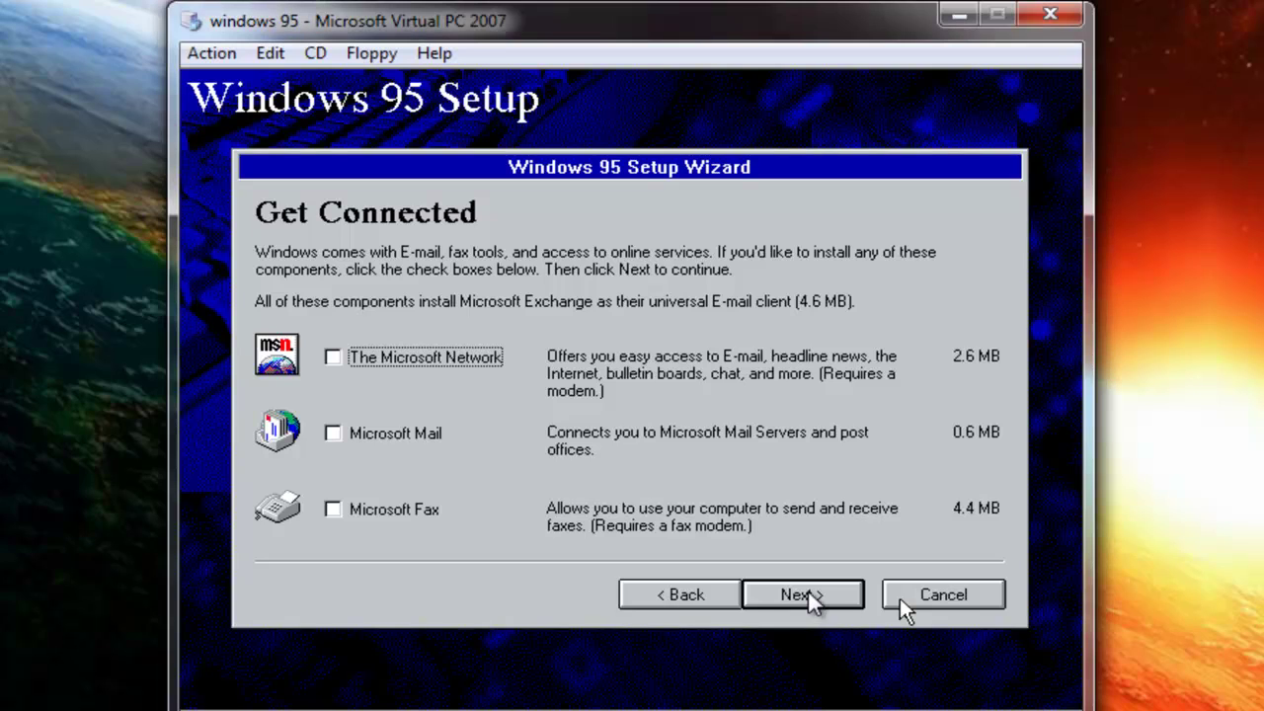
left_click(767, 592)
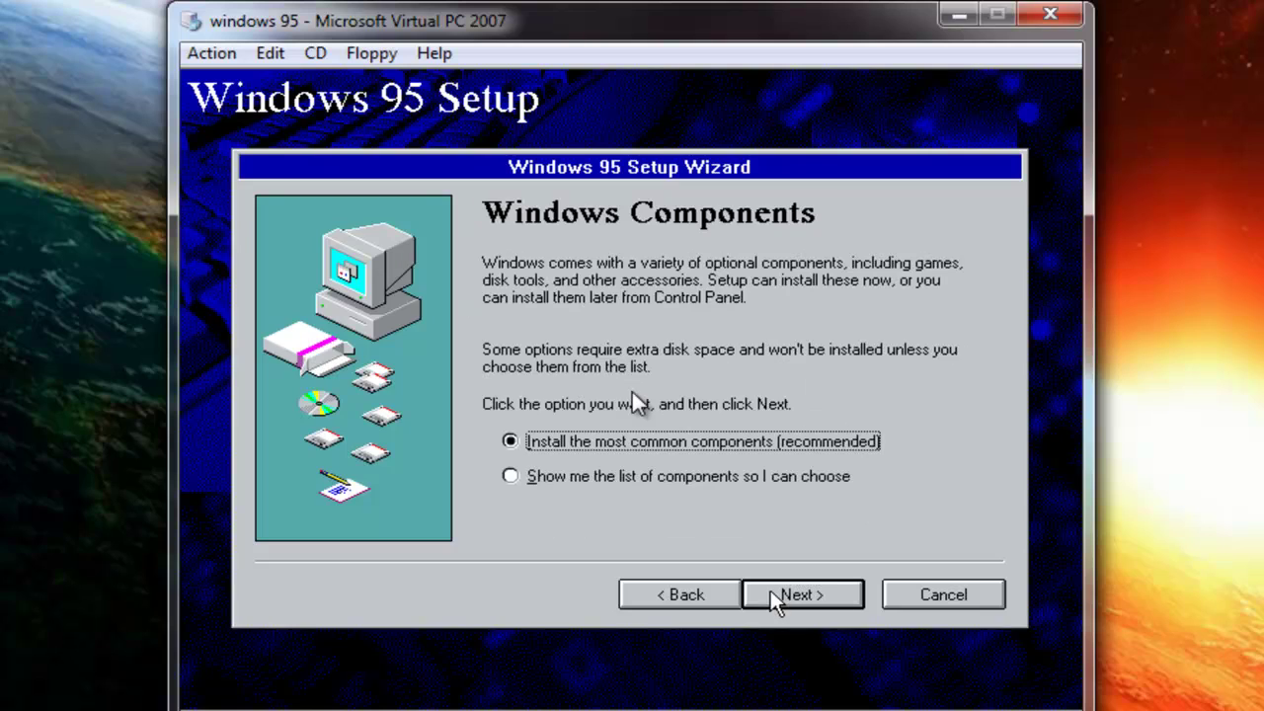
left_click(814, 593)
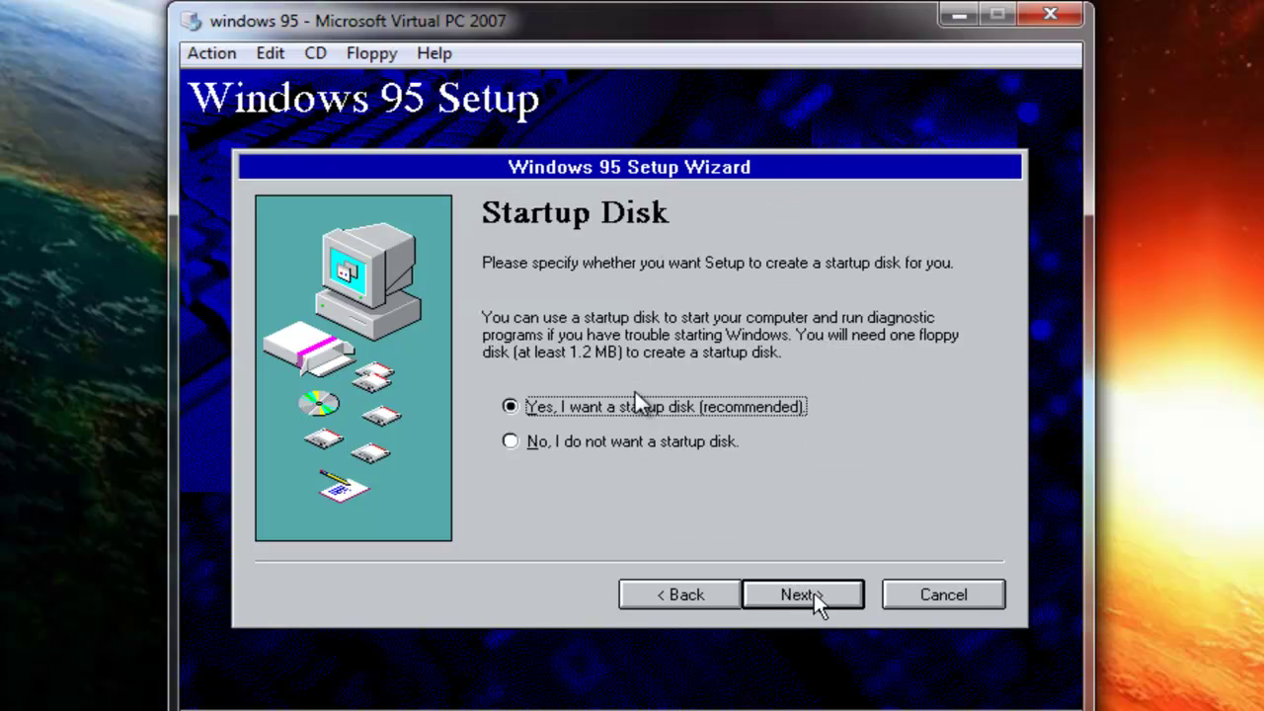
Step: Decline creating a startup disk and start copying the Windows 95 files
left_click(512, 442)
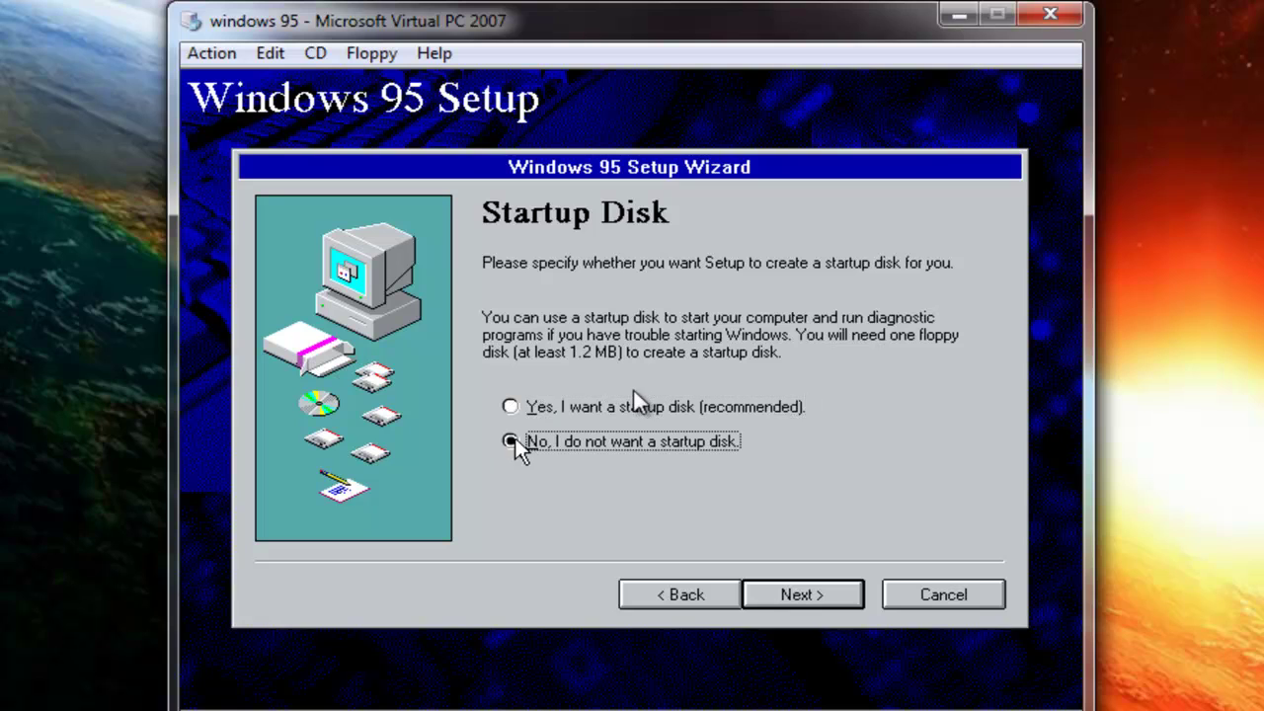
left_click(840, 595)
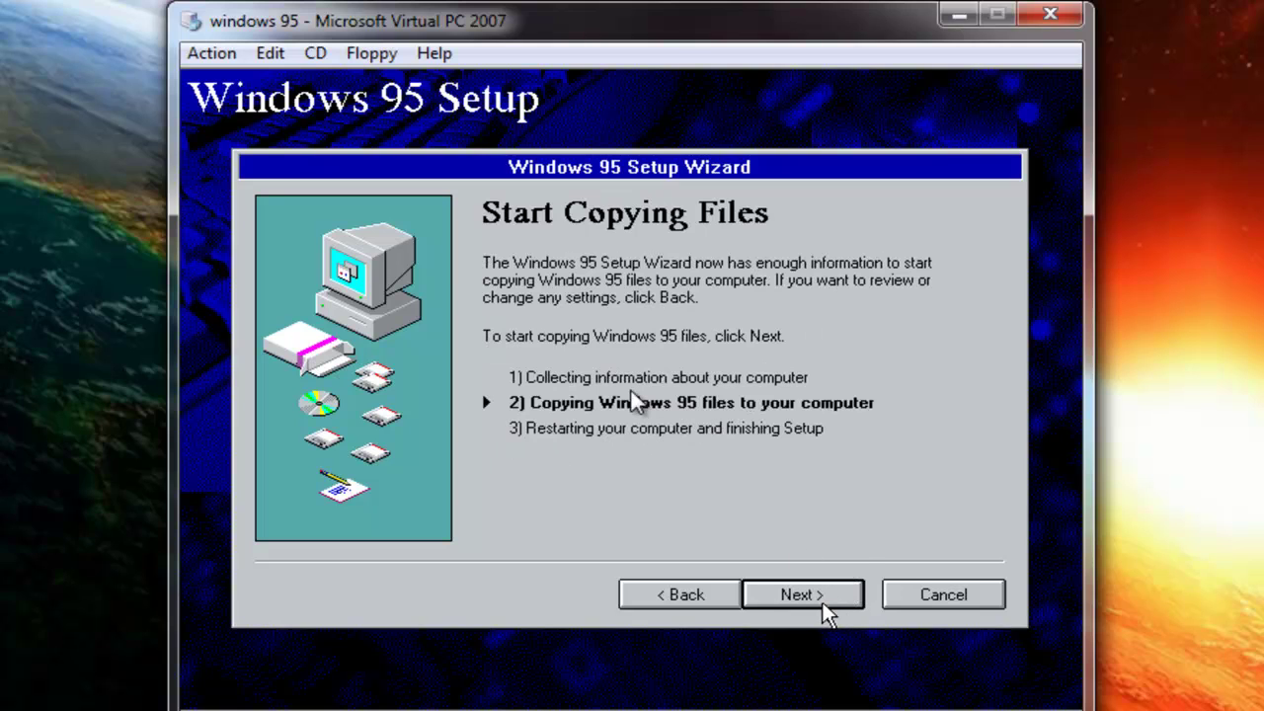
left_click(824, 604)
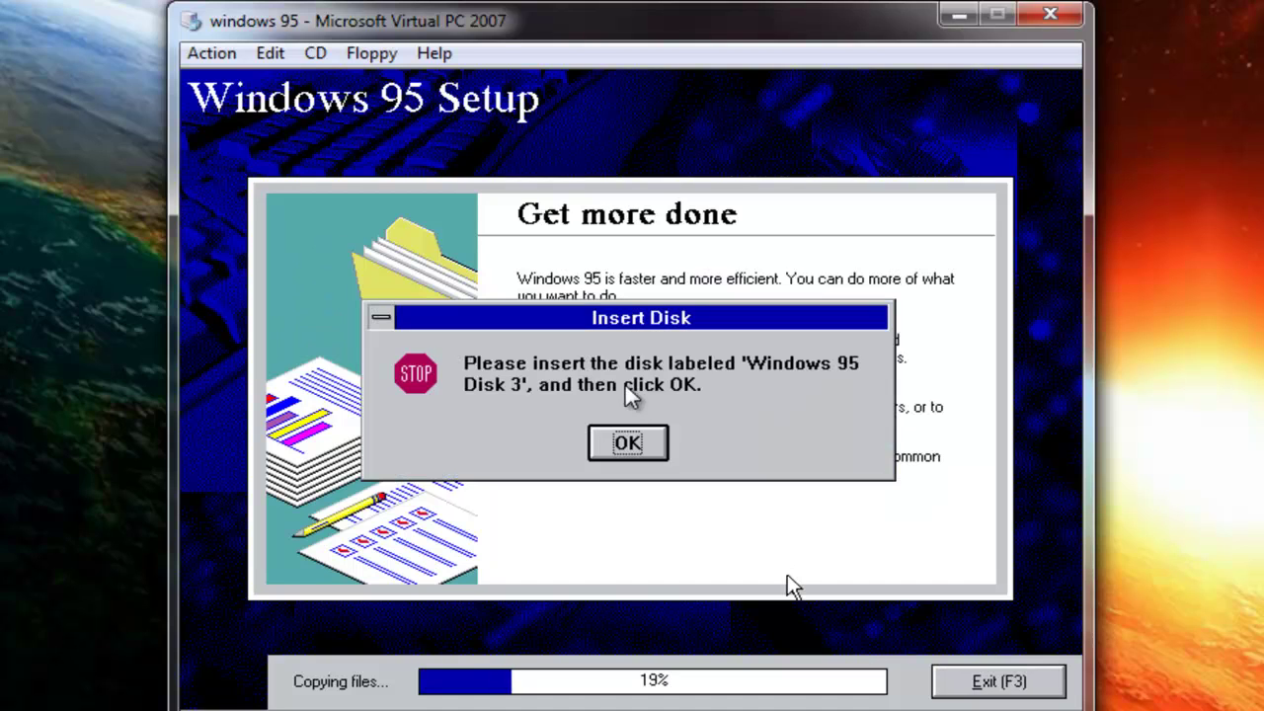
Step: Capture the disk3.IMA floppy image and continue copying files from Disk 3
left_click(371, 53)
left_click(464, 121)
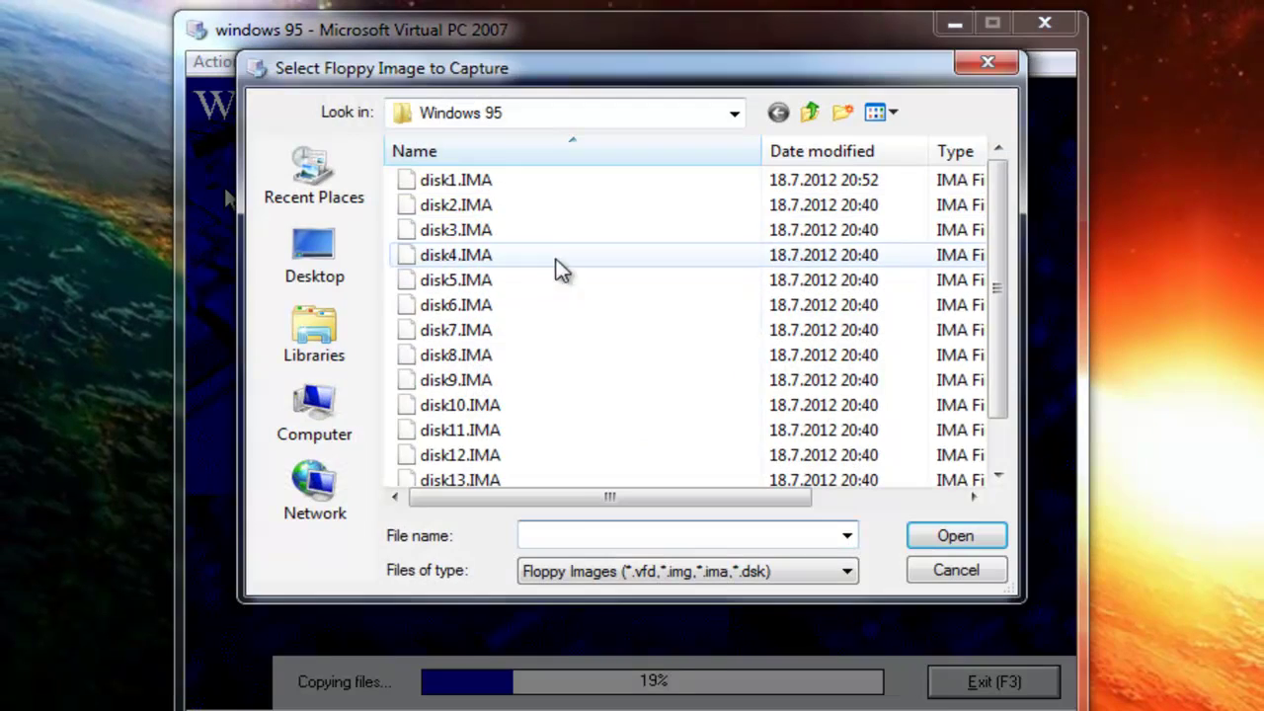
left_click(516, 230)
left_click(911, 531)
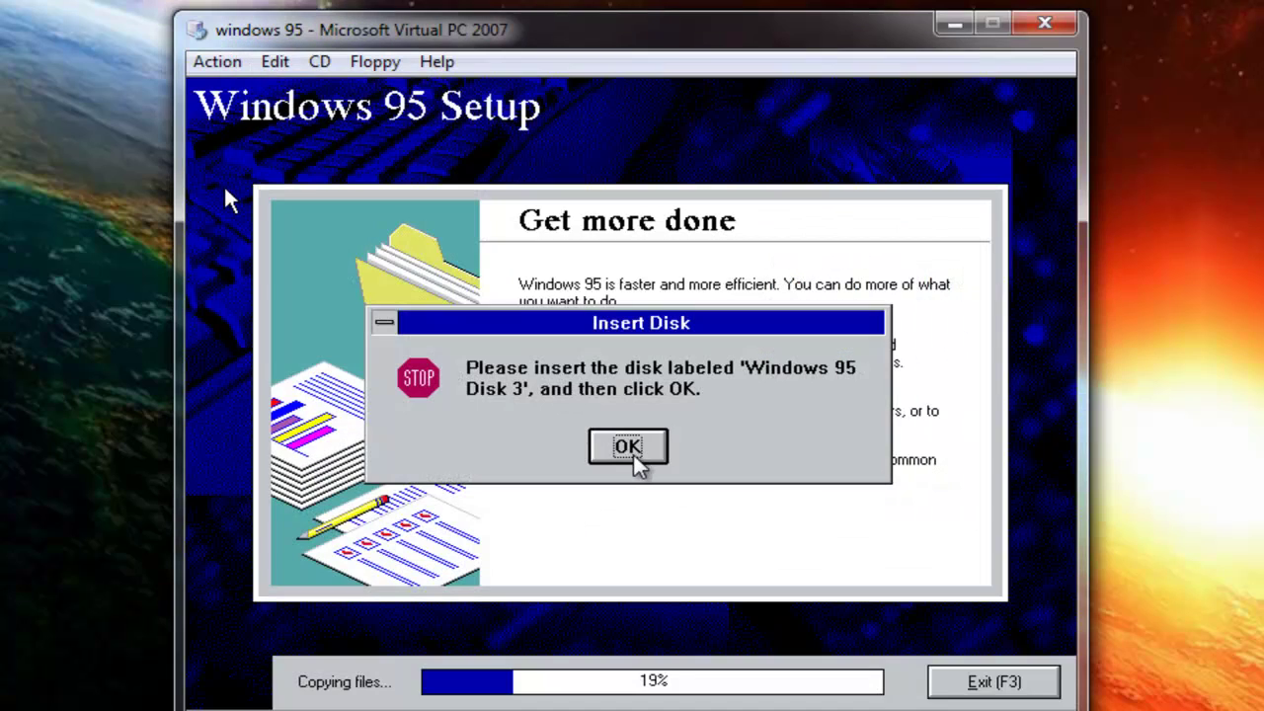
left_click(604, 452)
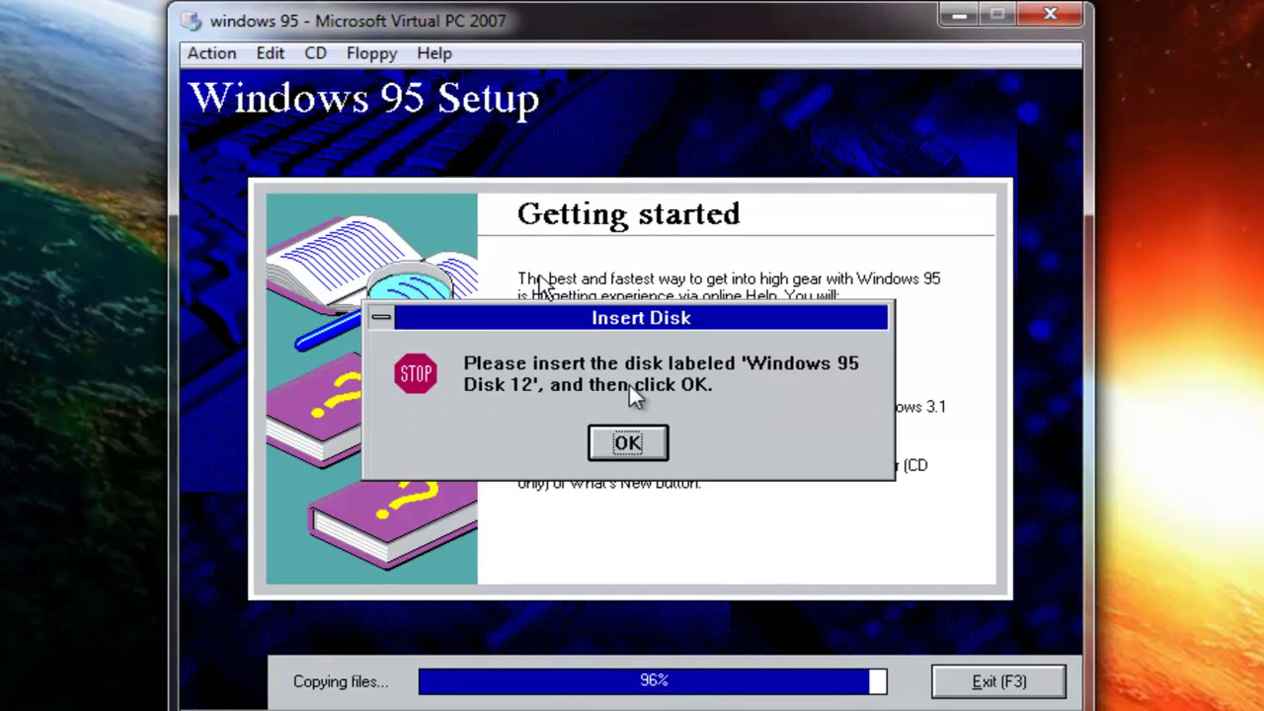
Step: Capture the disk12.IMA floppy image and continue copying files from Disk 12
left_click(370, 53)
left_click(430, 115)
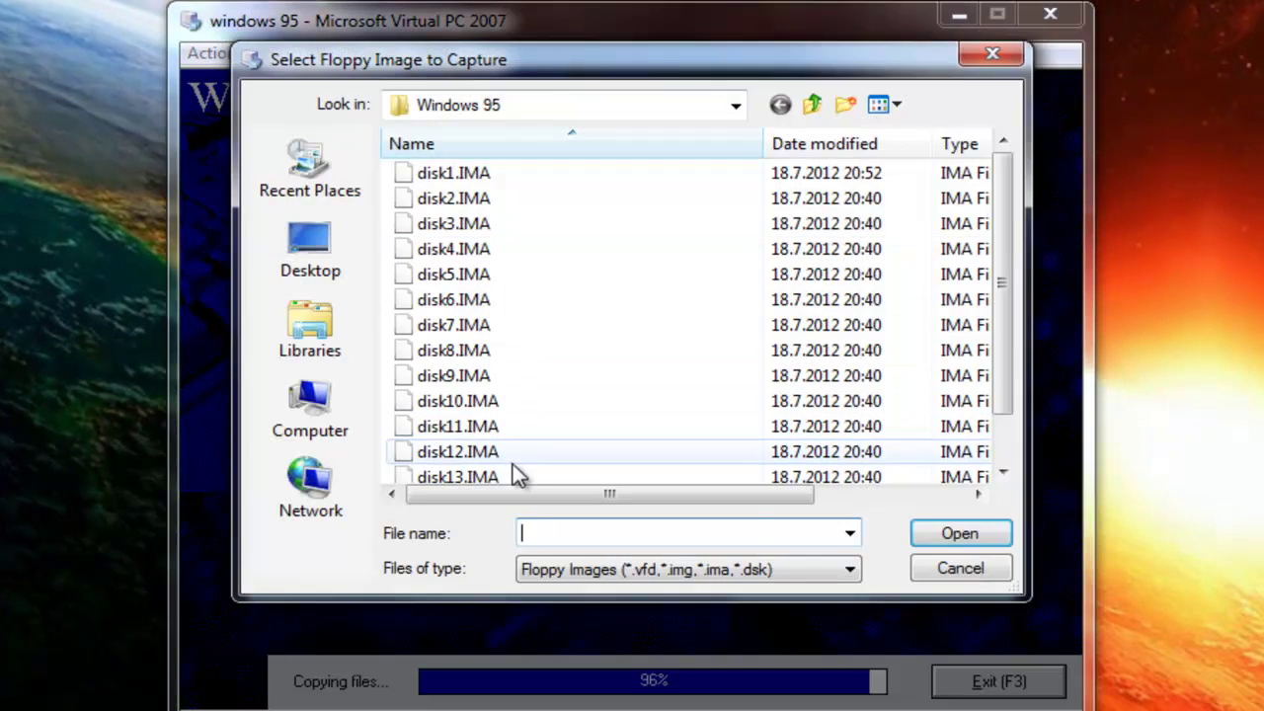
left_click(508, 456)
left_click(945, 530)
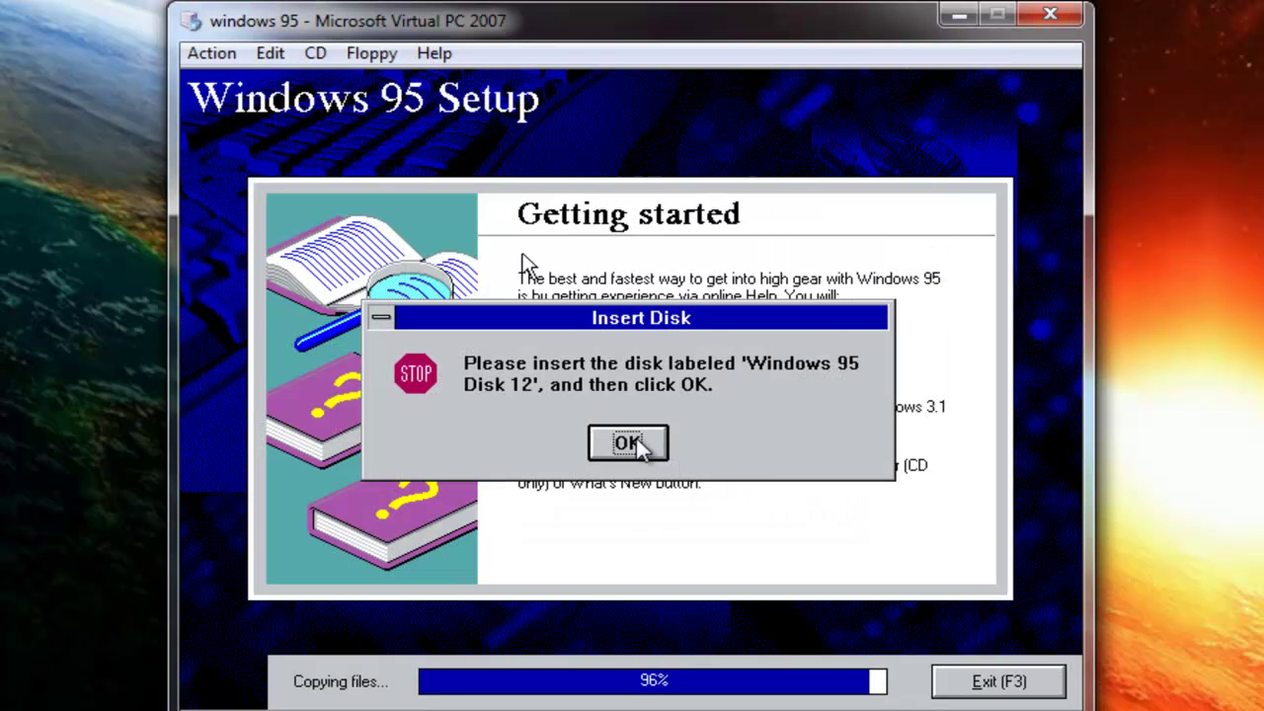
left_click(632, 443)
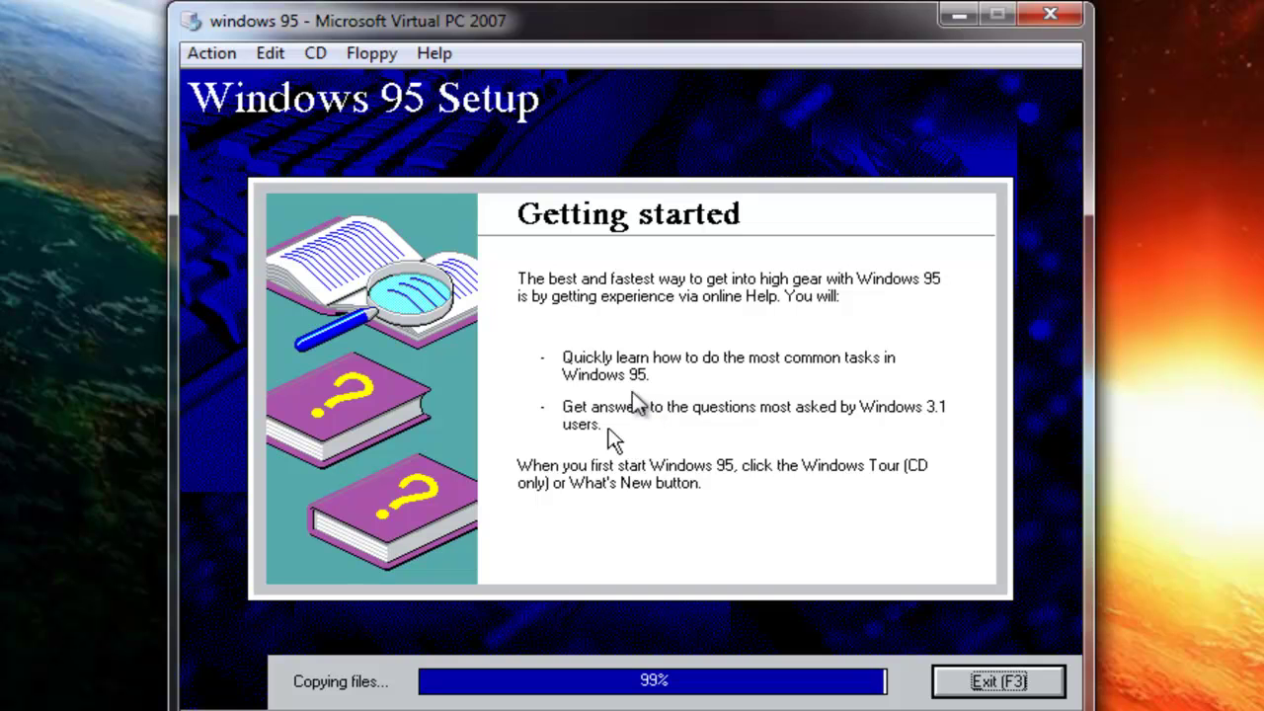
Step: Capture the disk13.IMA floppy image and continue copying files from Disk 13
left_click(372, 53)
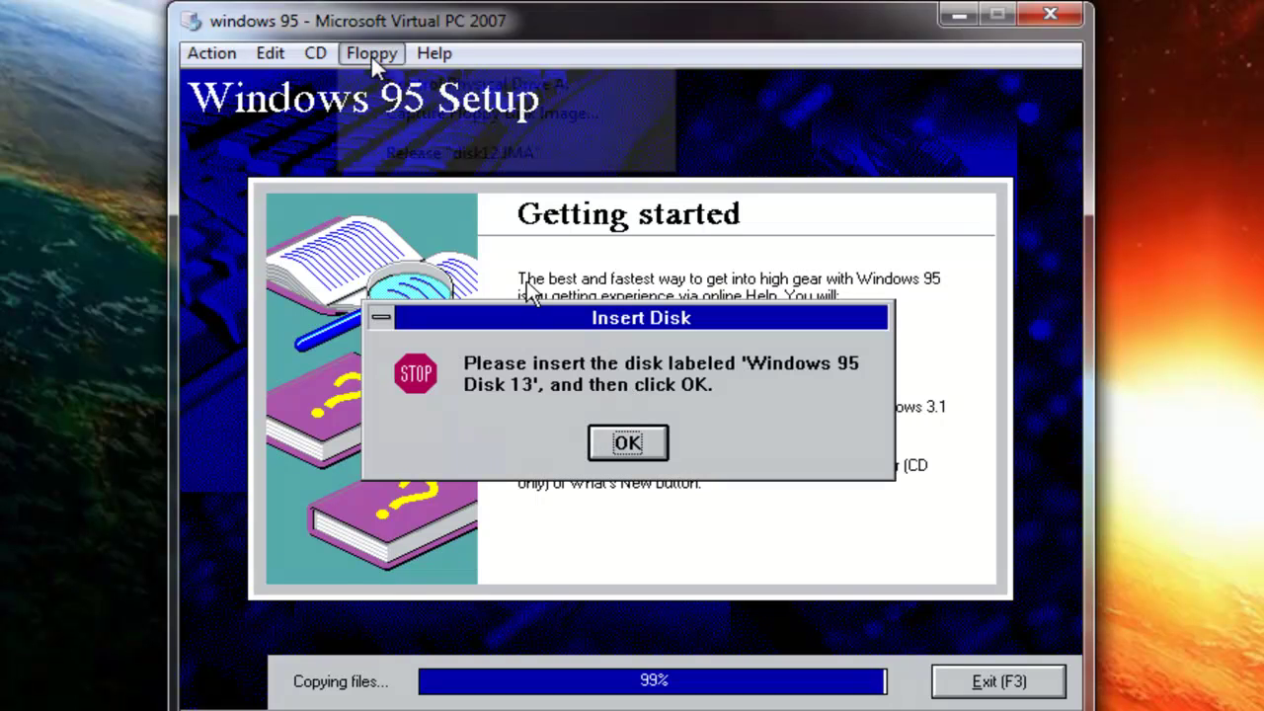
left_click(460, 115)
left_click(464, 464)
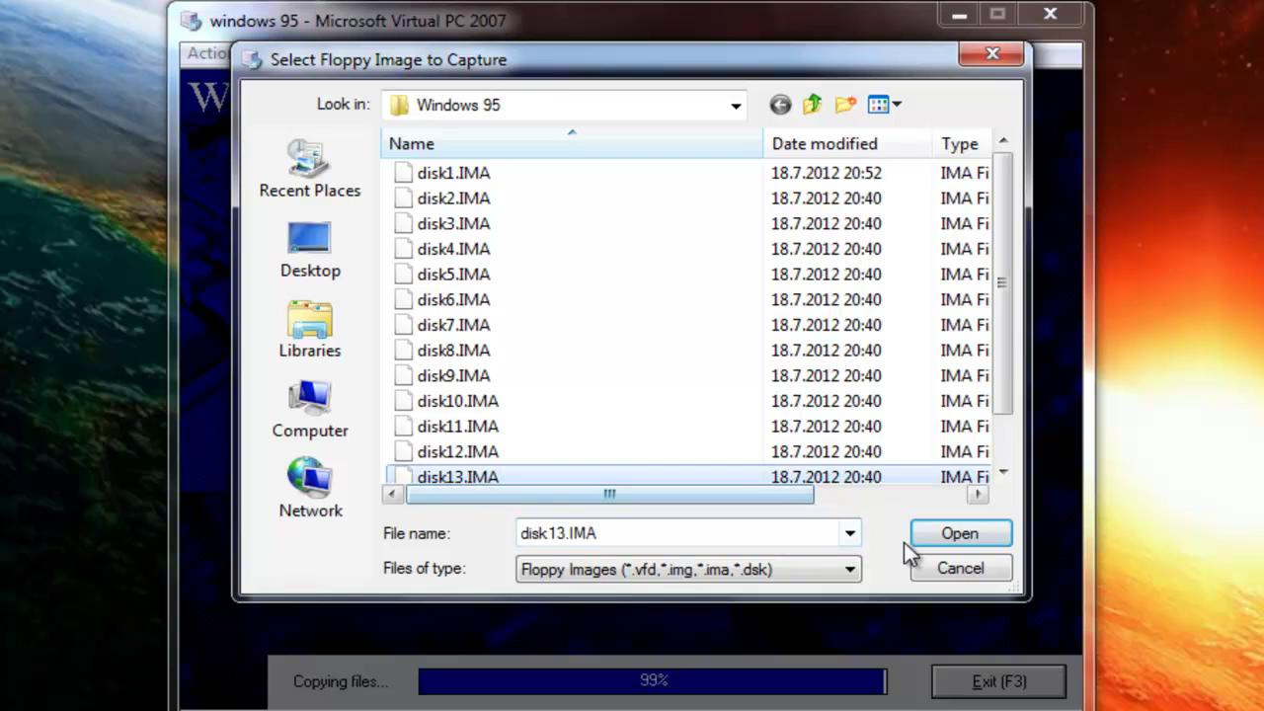
left_click(977, 525)
left_click(630, 443)
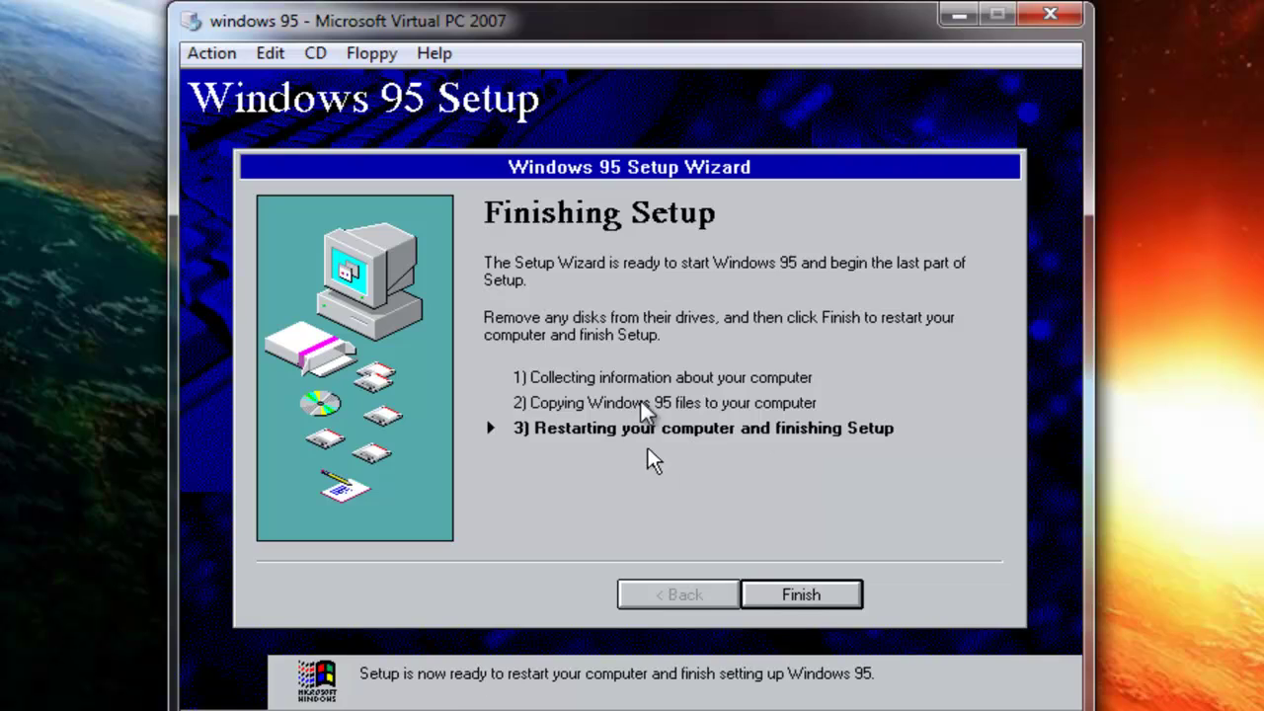
Step: Finish the Setup Wizard, release disk13.IMA from the virtual floppy drive, and restart the virtual computer
left_click(795, 593)
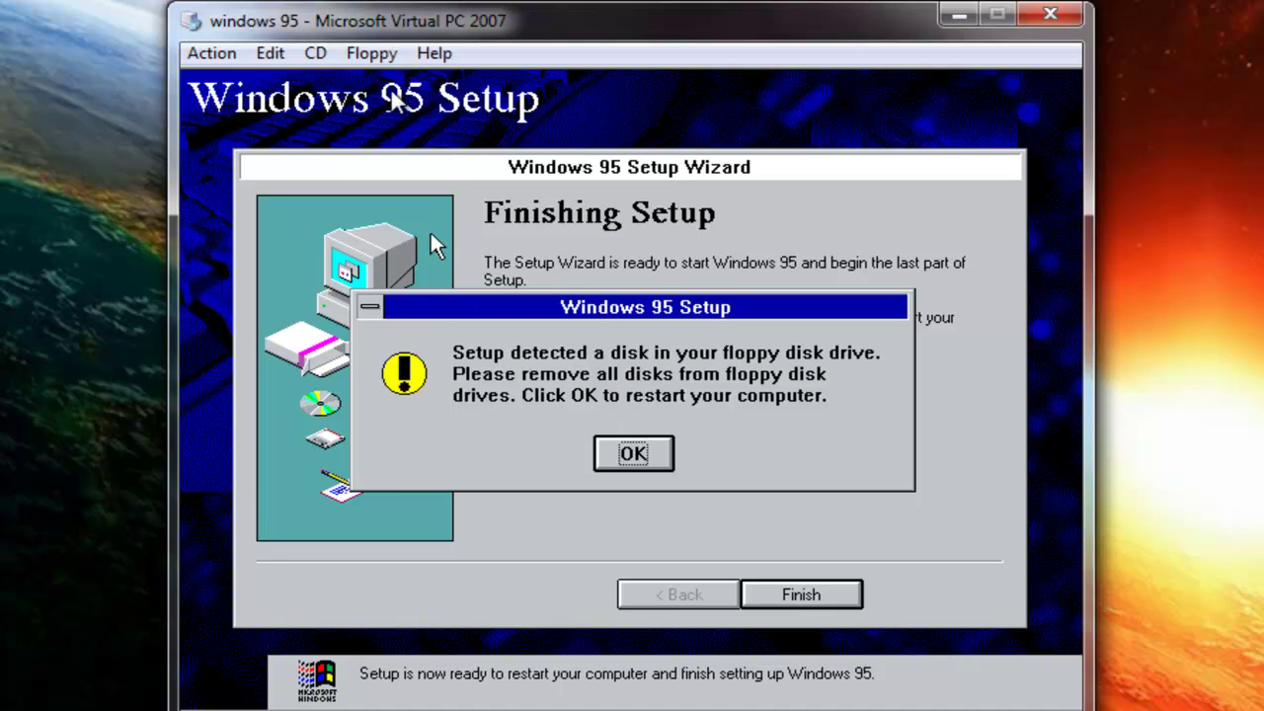
left_click(371, 53)
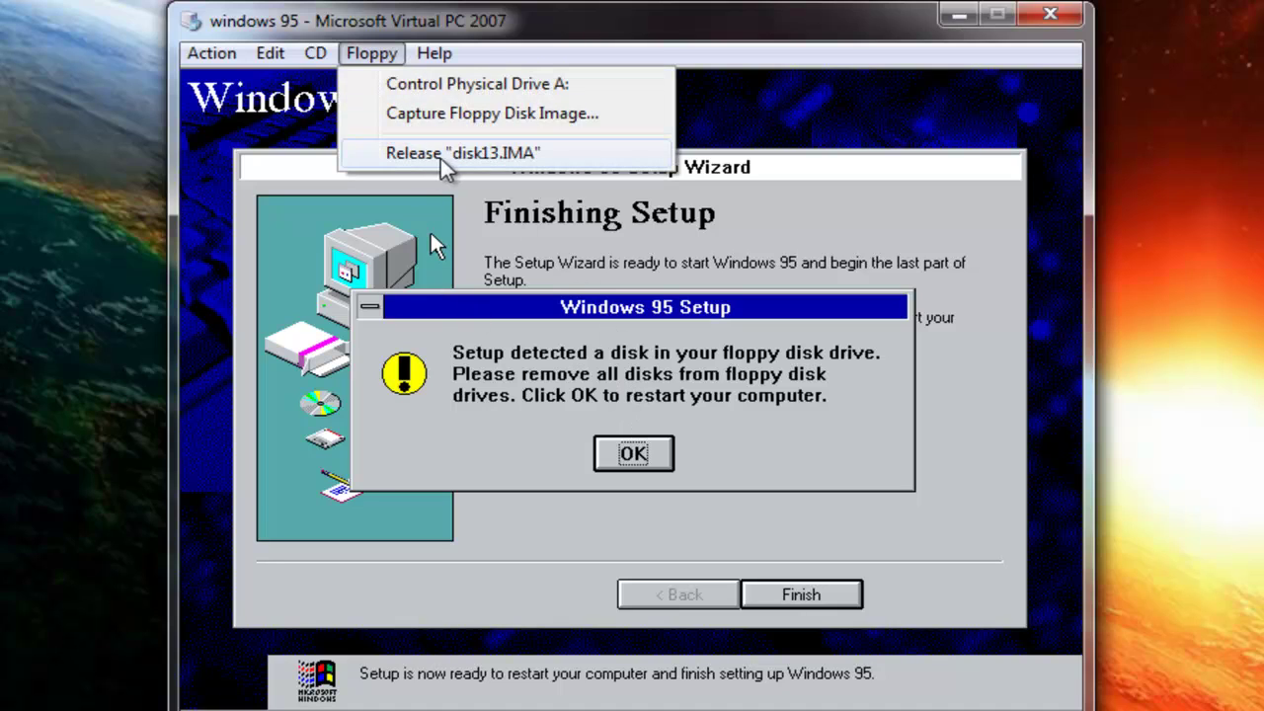
left_click(443, 161)
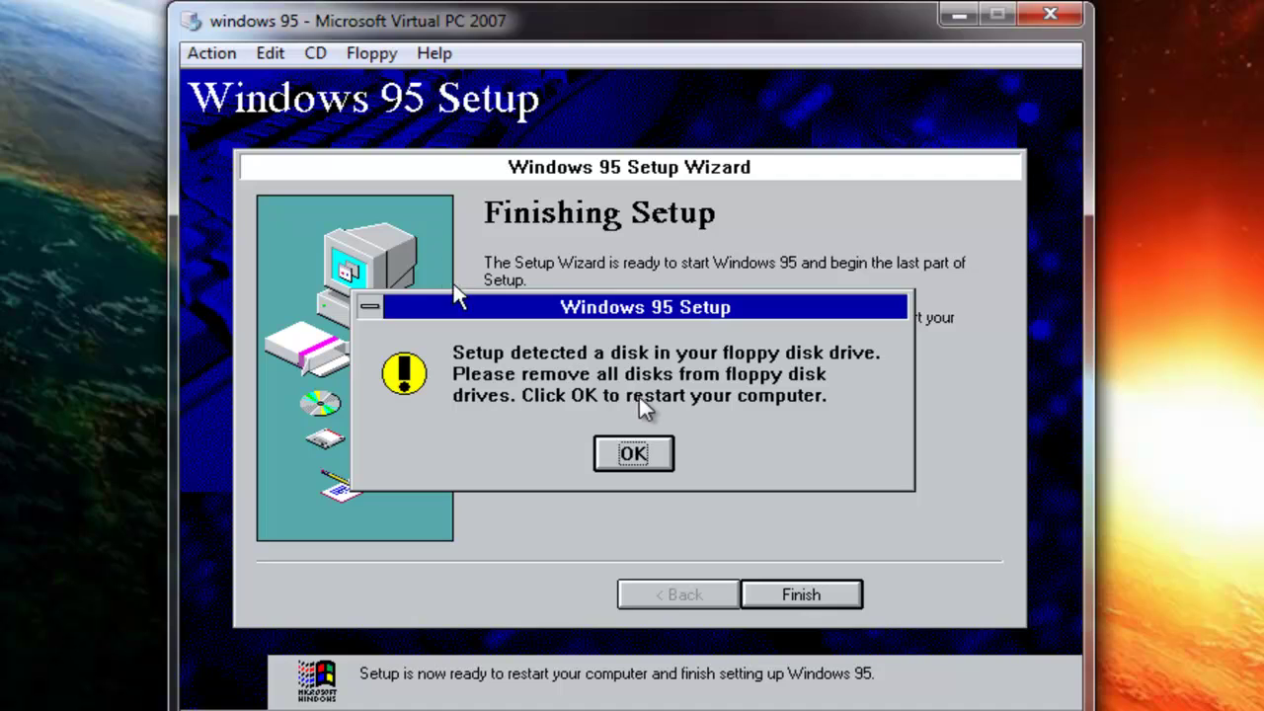
left_click(633, 453)
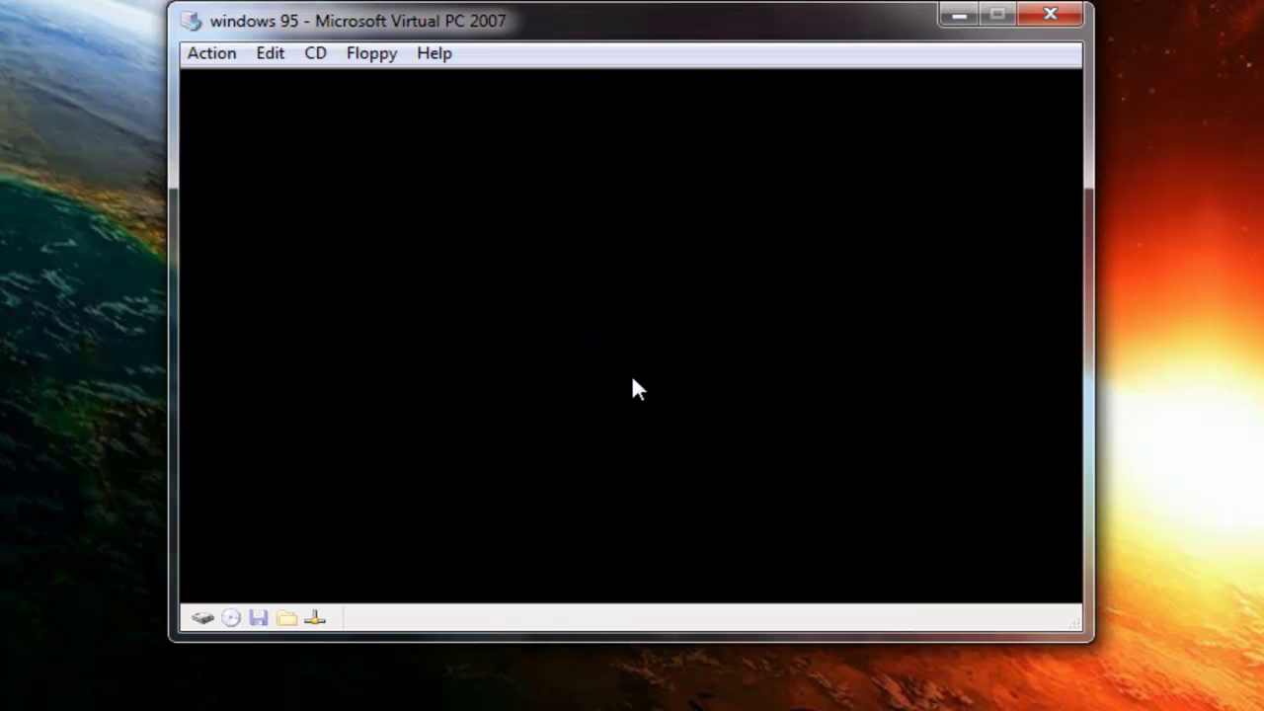
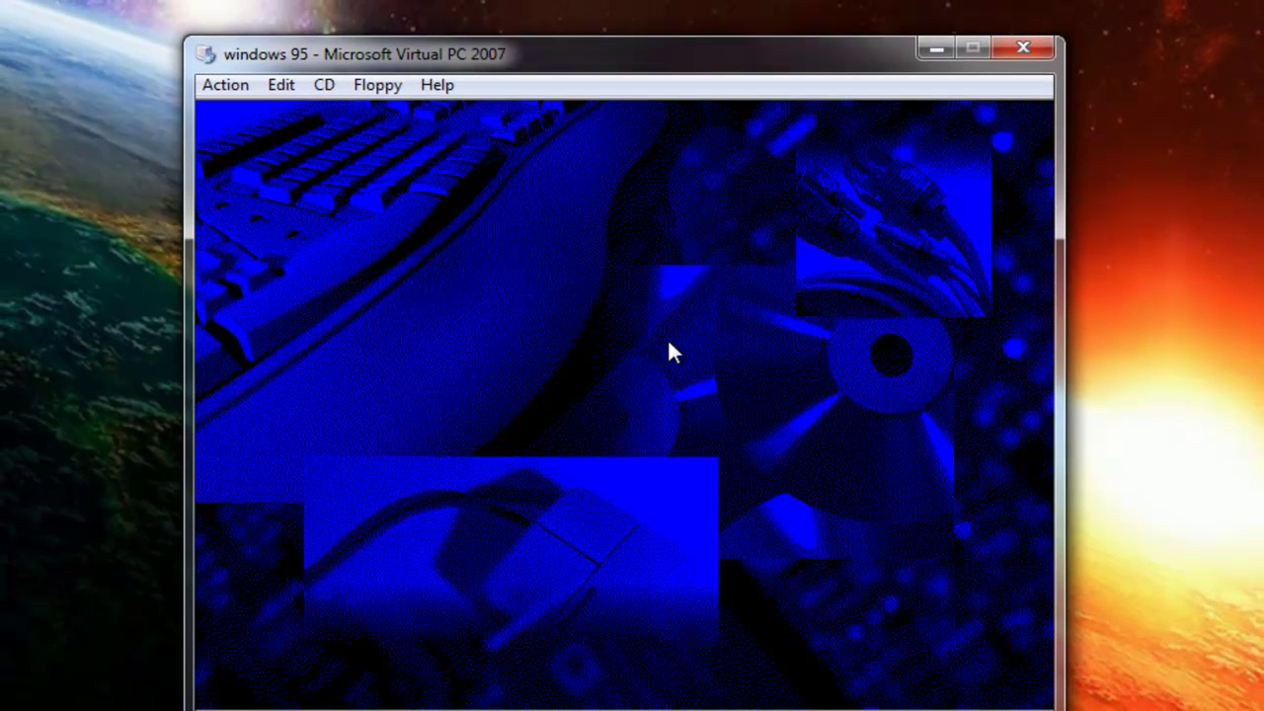
Step: Identify the computer on the network with computer name aaa, workgroup aaaaa and a short computer description
left_click_drag(708, 67, 724, 31)
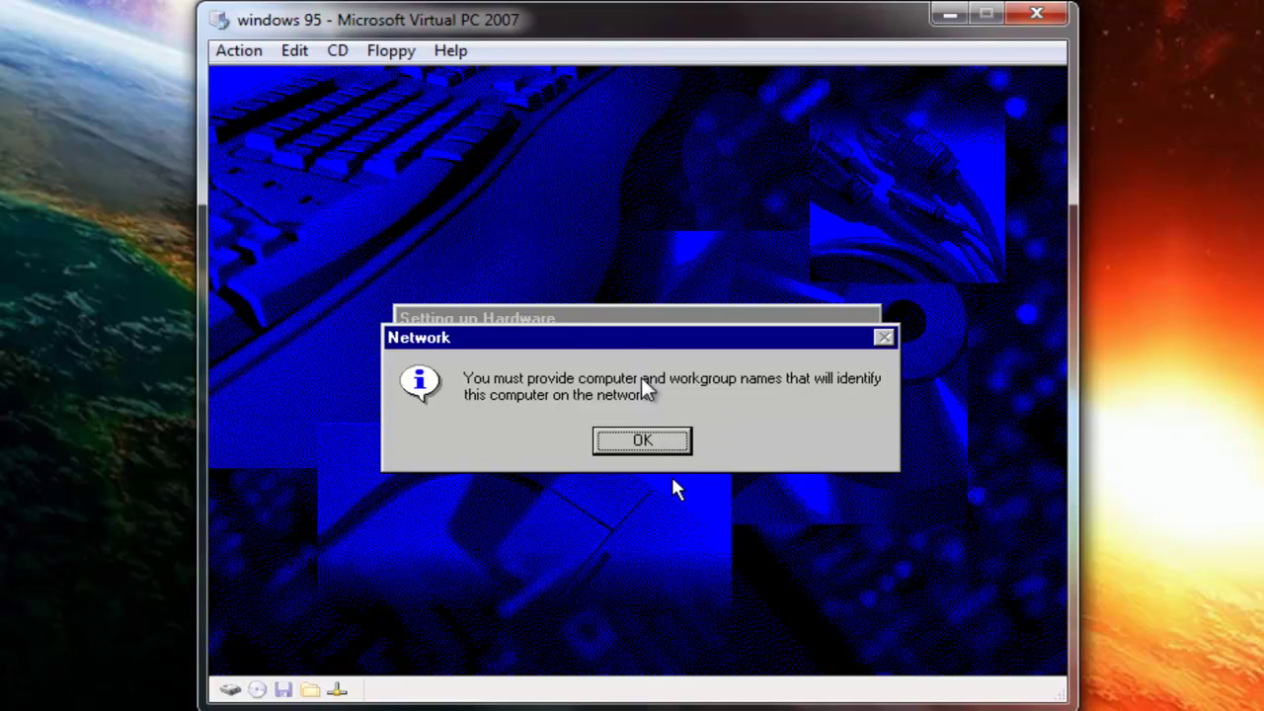
left_click(659, 441)
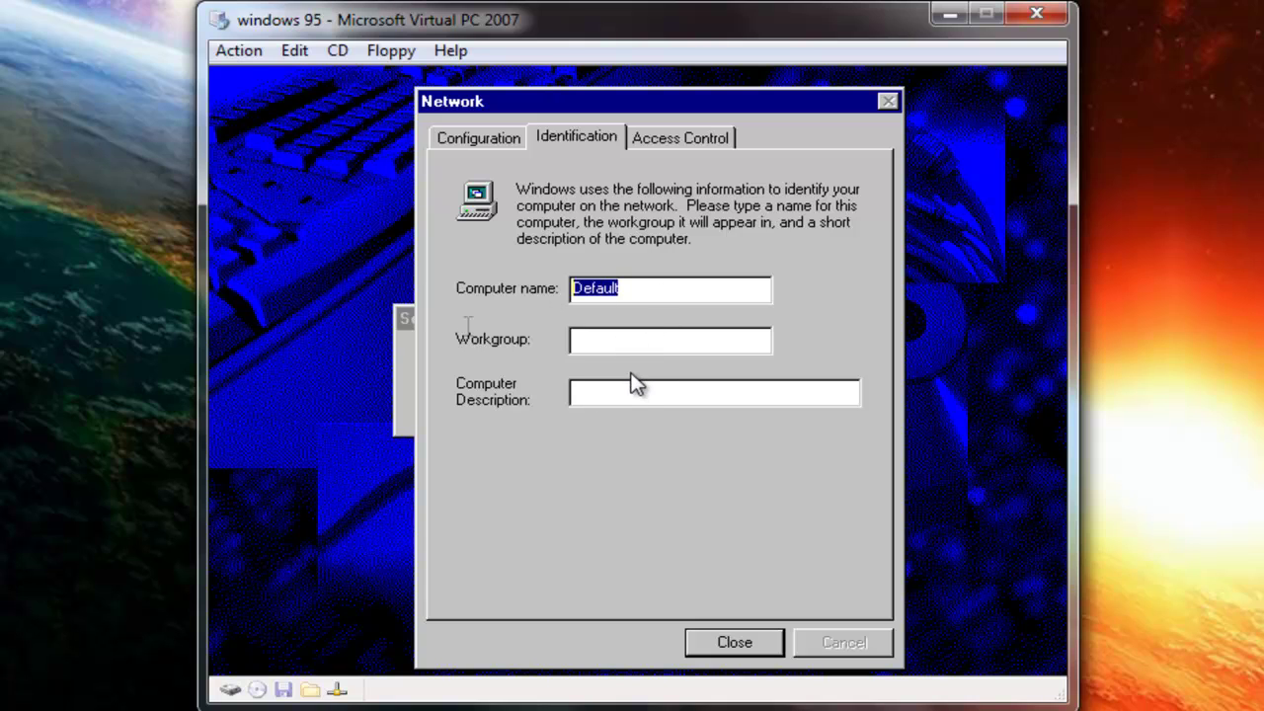
type("aaa")
left_click(726, 347)
type("aaaaa")
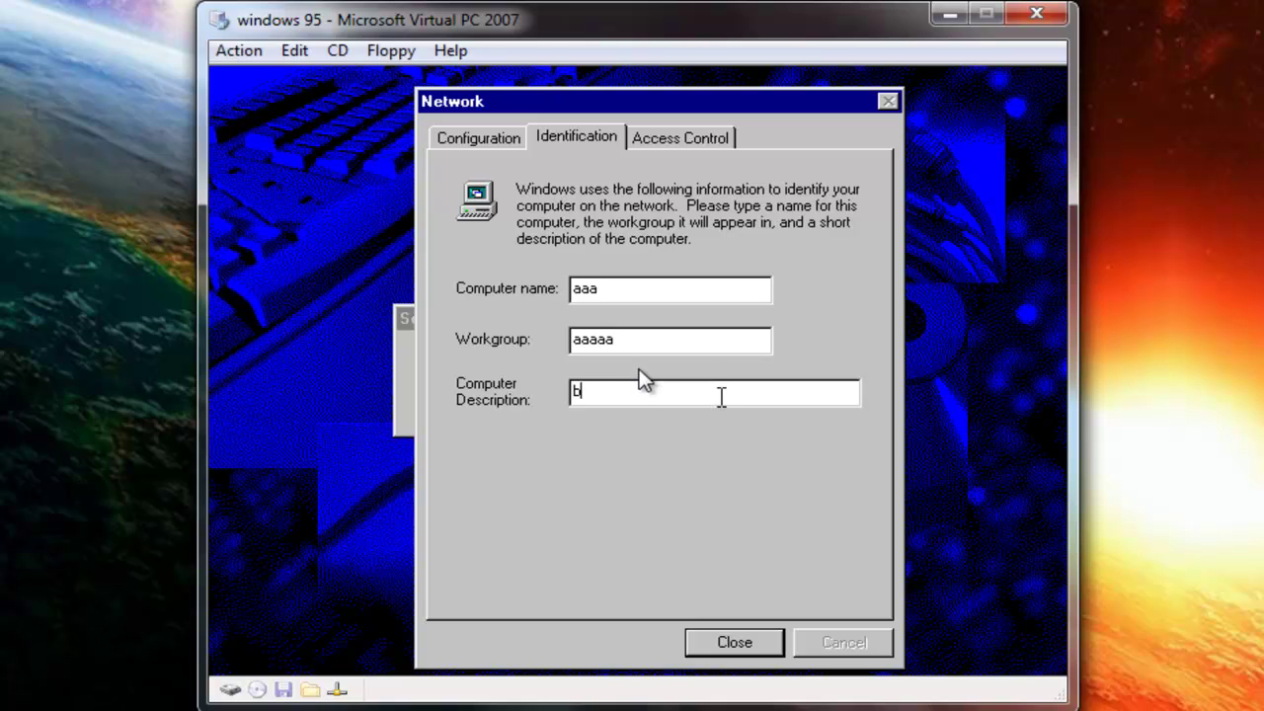
key("Return")
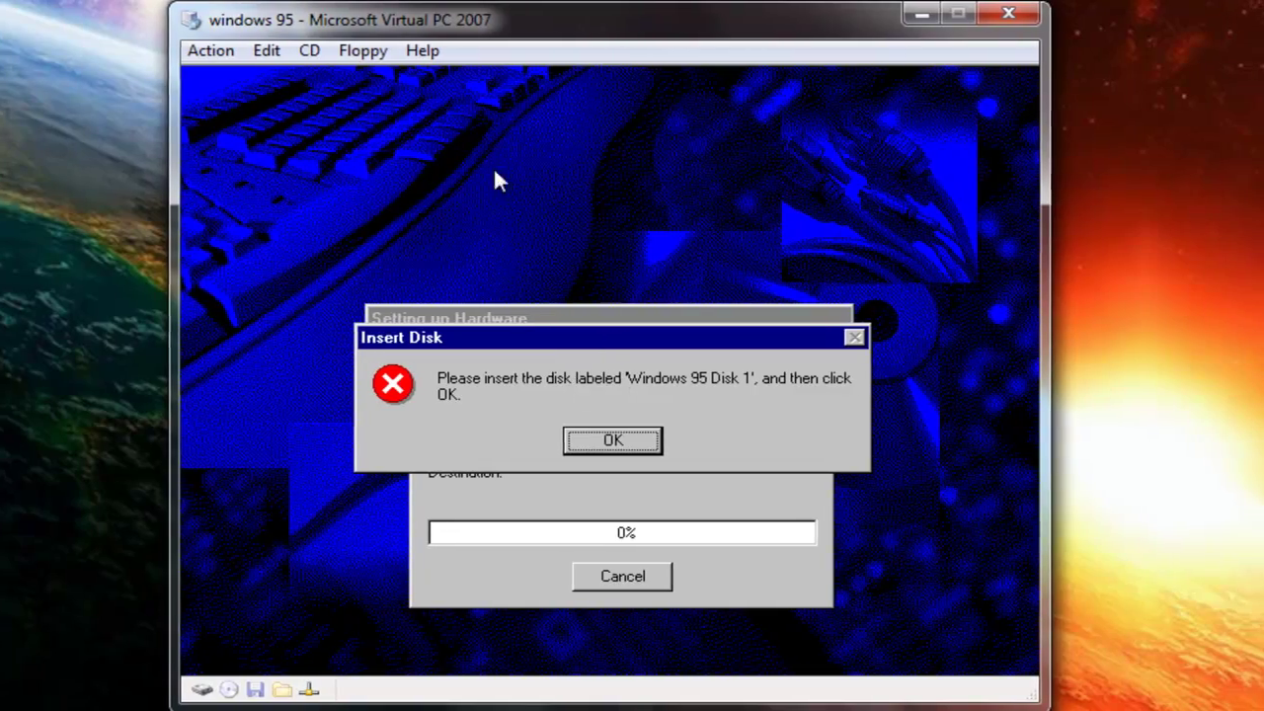
Step: Capture the disk1.IMA floppy image and continue the hardware setup with Windows 95 Disk 1
left_click(391, 50)
left_click(373, 109)
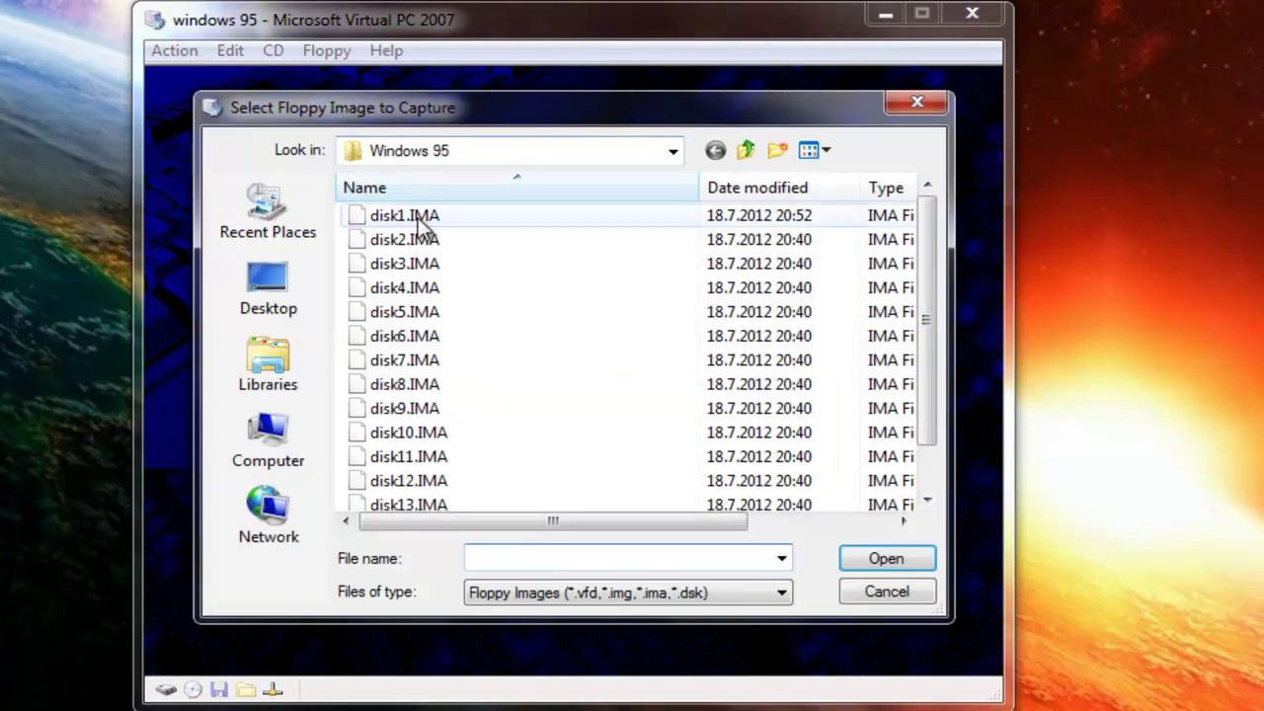
left_click(405, 216)
left_click(885, 558)
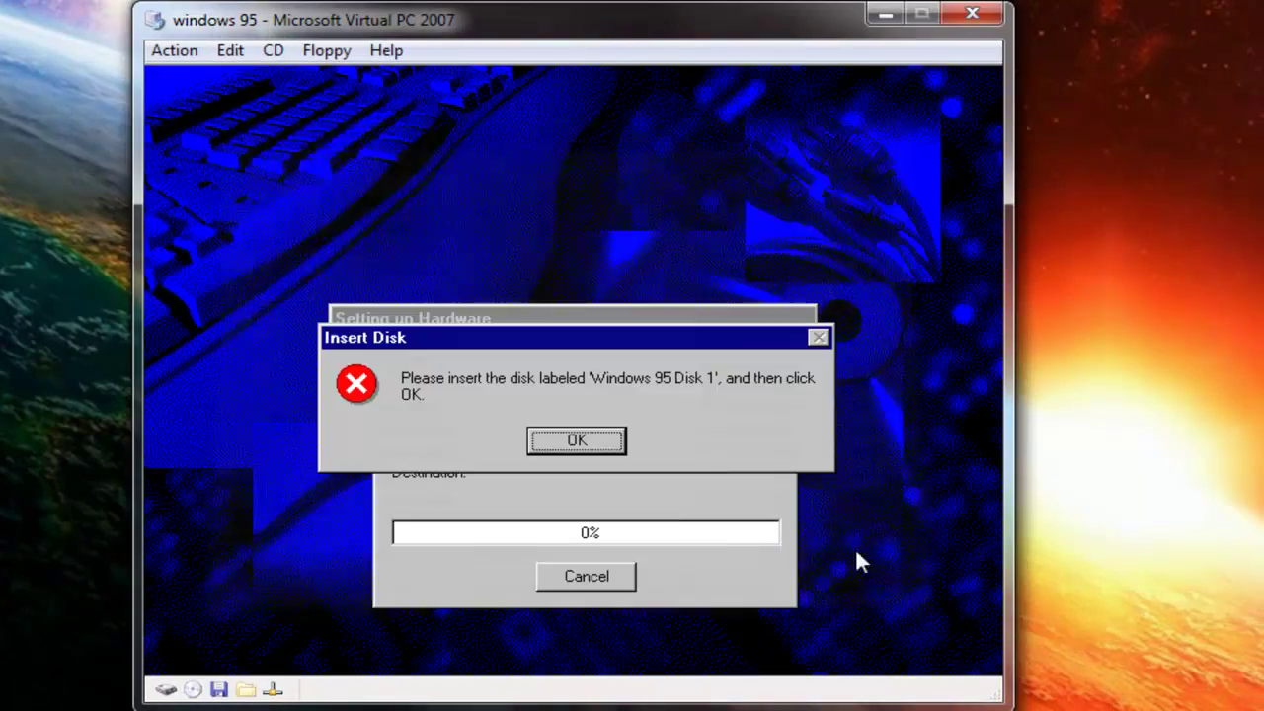
left_click(592, 444)
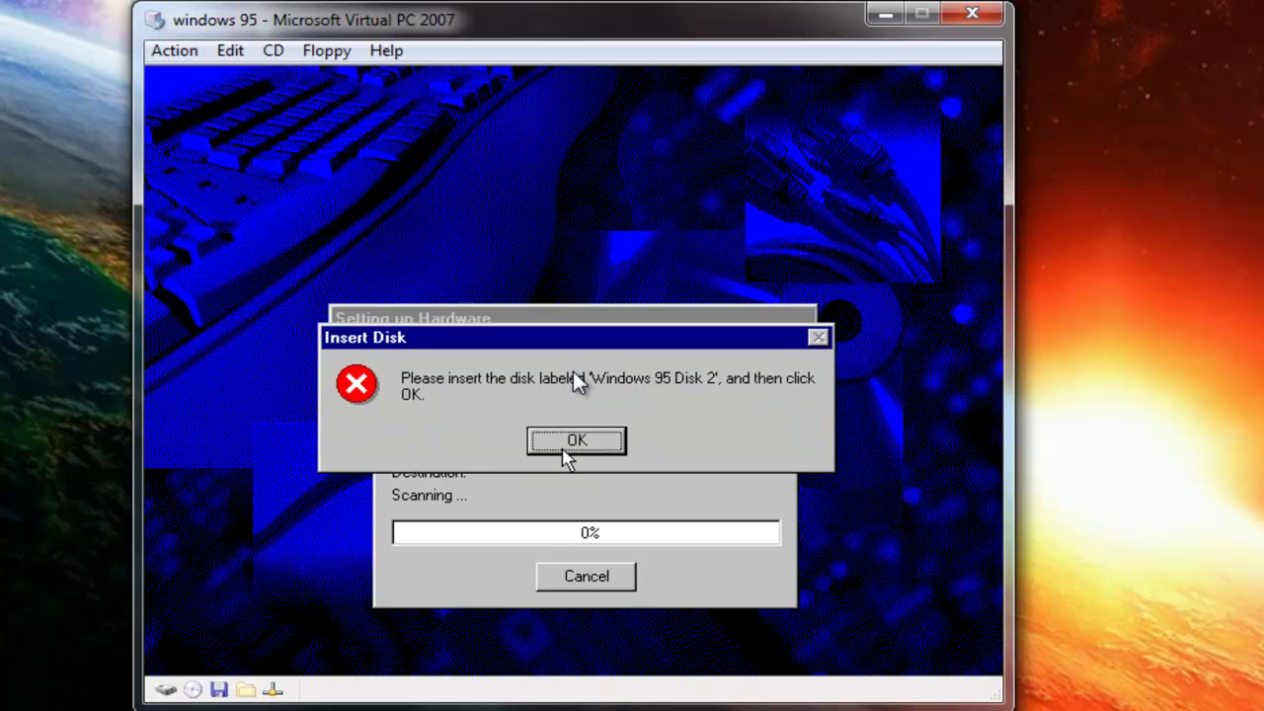
Step: Capture the disk2.IMA floppy image and continue the hardware setup file copy from Disk 2
left_click(333, 57)
left_click(387, 108)
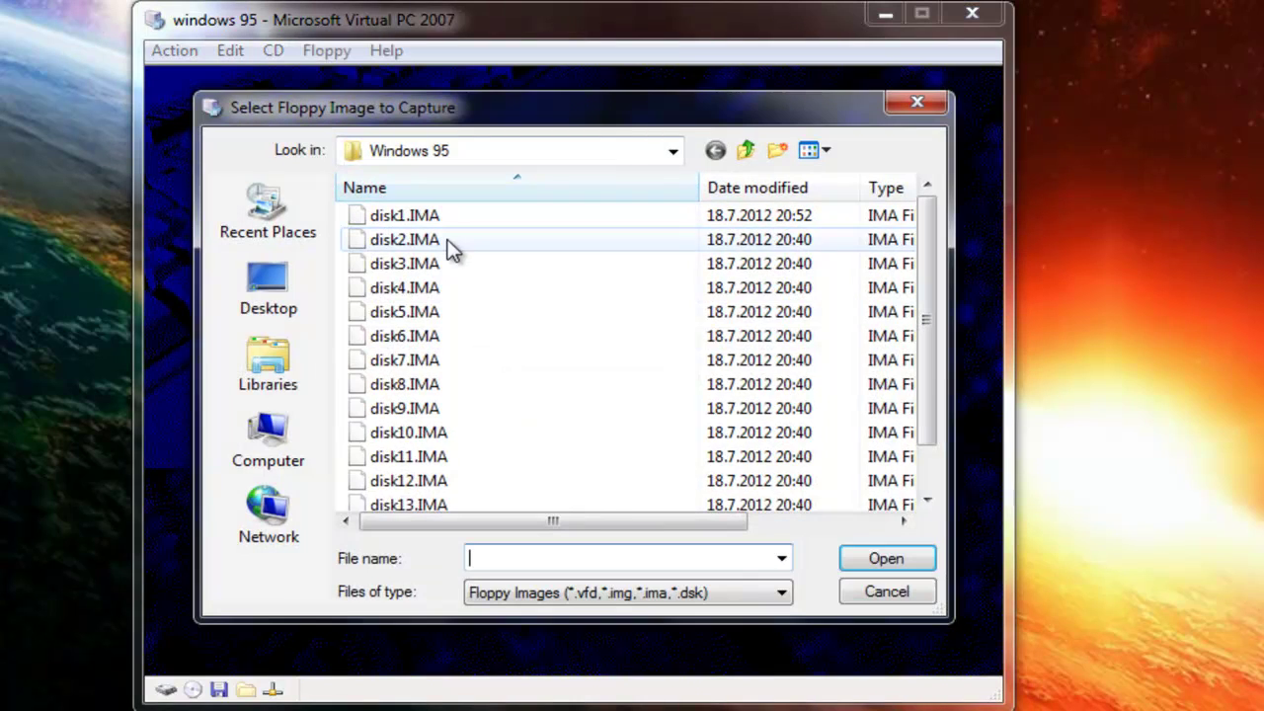
left_click(446, 244)
left_click(893, 563)
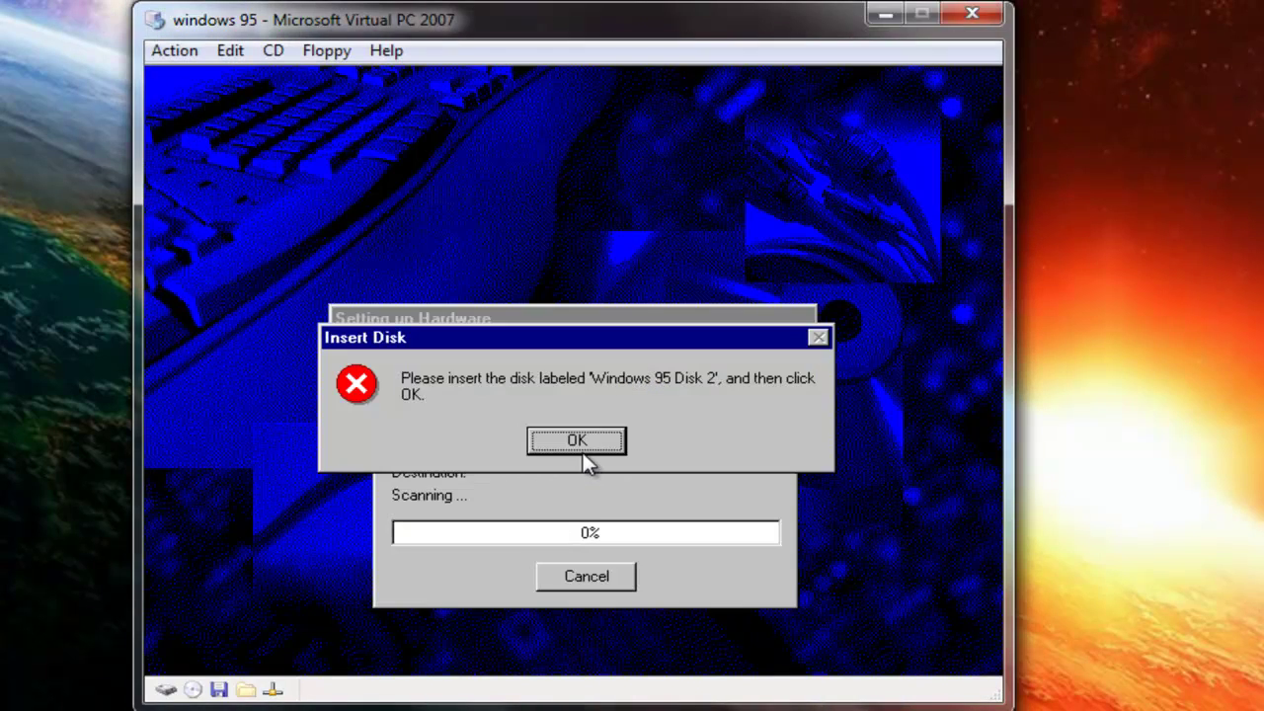
left_click(573, 434)
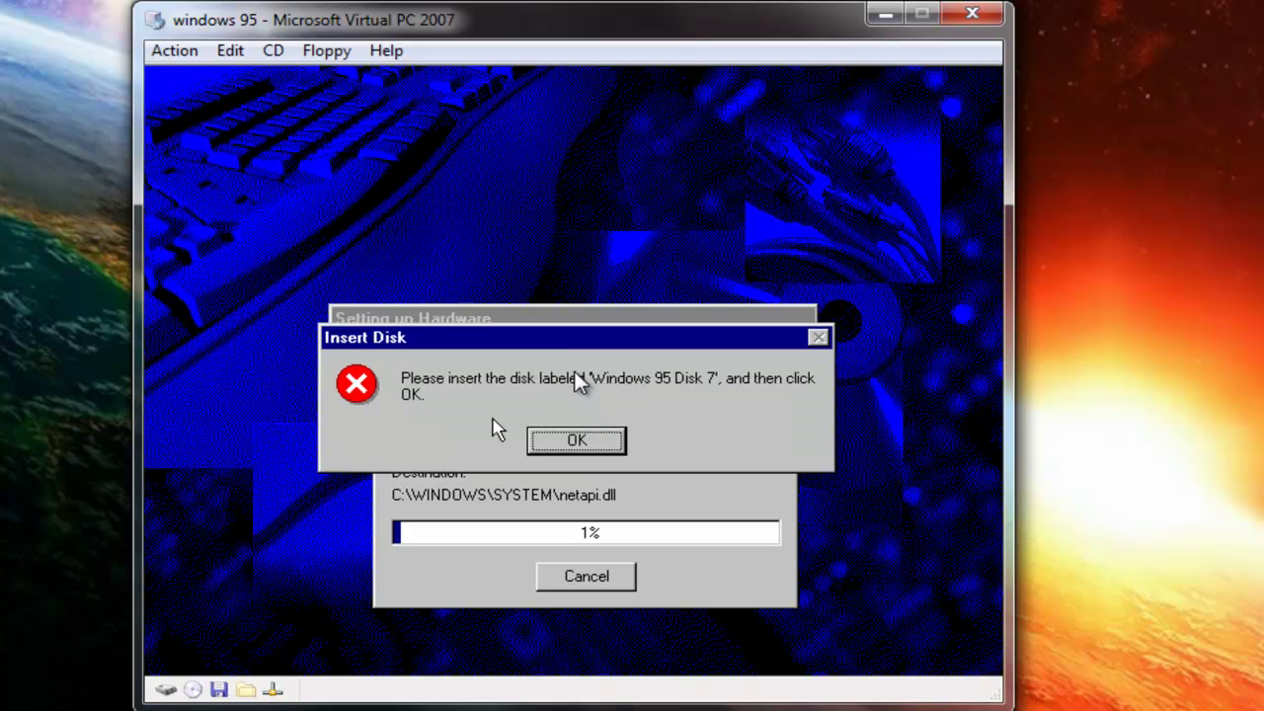
Step: Capture the disk7.IMA floppy image and continue copying the hardware setup files from Disk 7
left_click(327, 51)
left_click(380, 108)
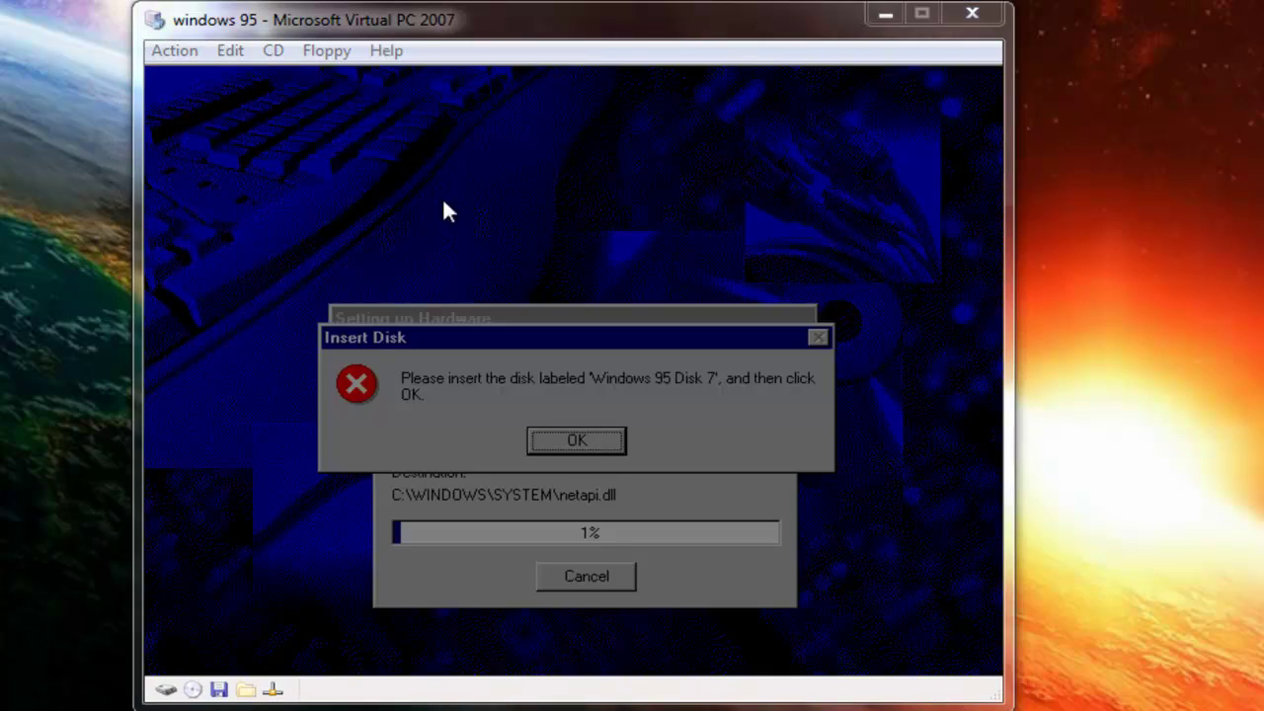
left_click(459, 375)
left_click(869, 559)
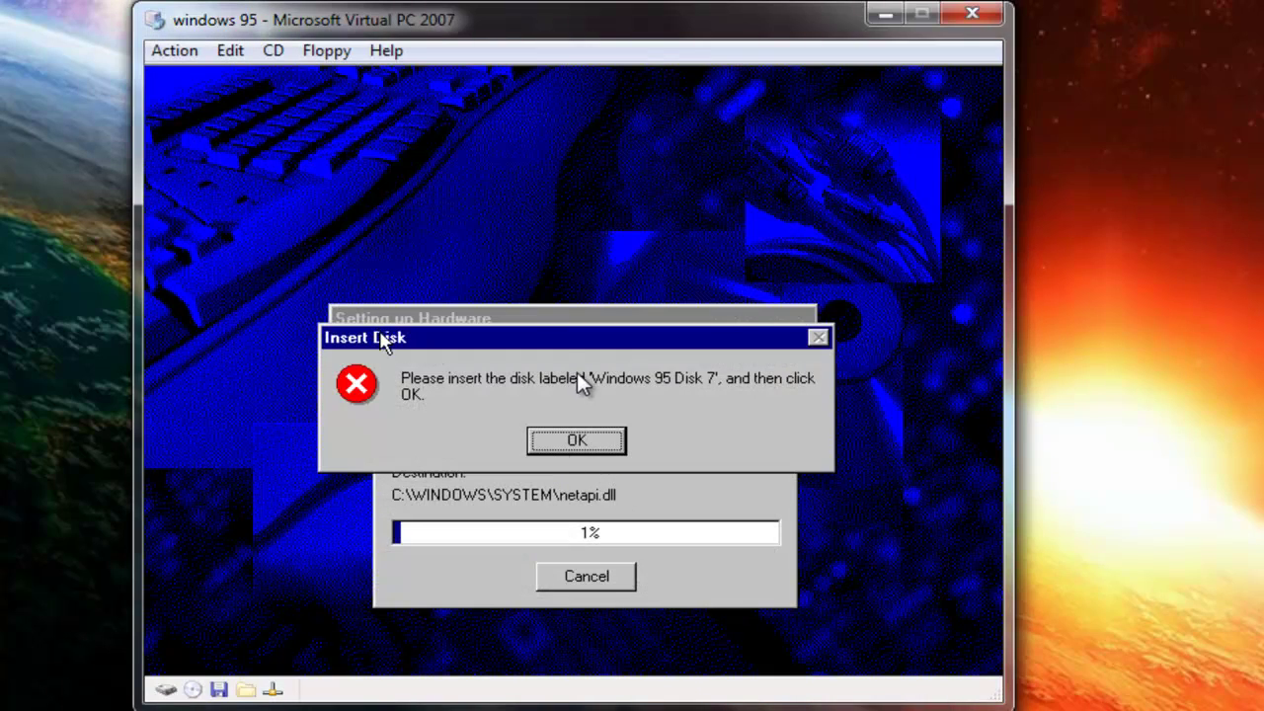
left_click(576, 443)
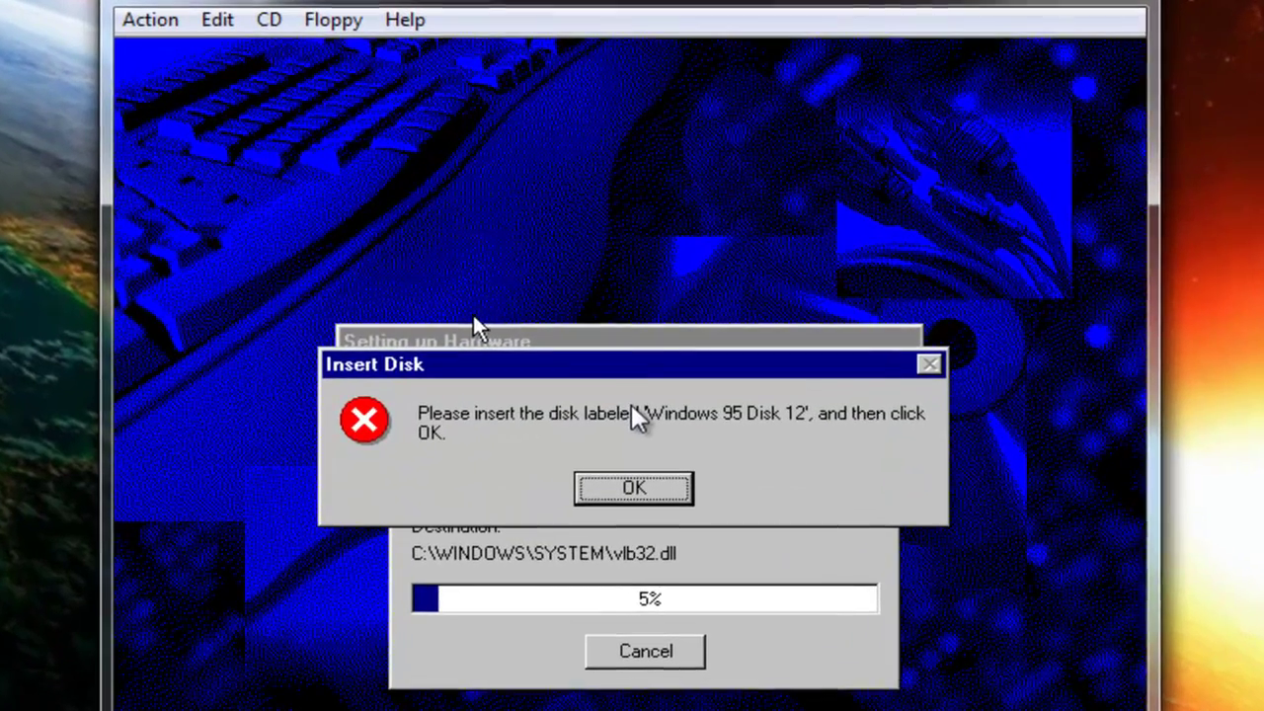
Step: Capture the disk12.IMA floppy image and continue copying the hardware setup files from Disk 12
left_click(333, 19)
left_click(404, 98)
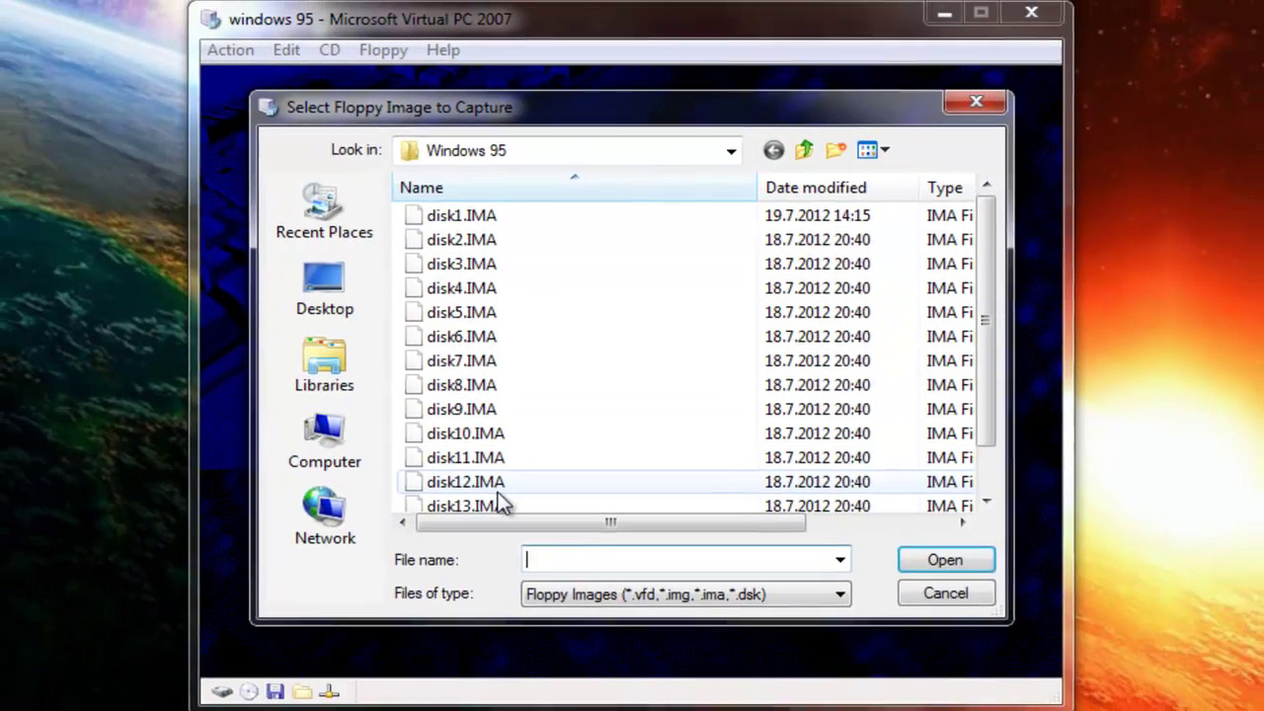
left_click(483, 484)
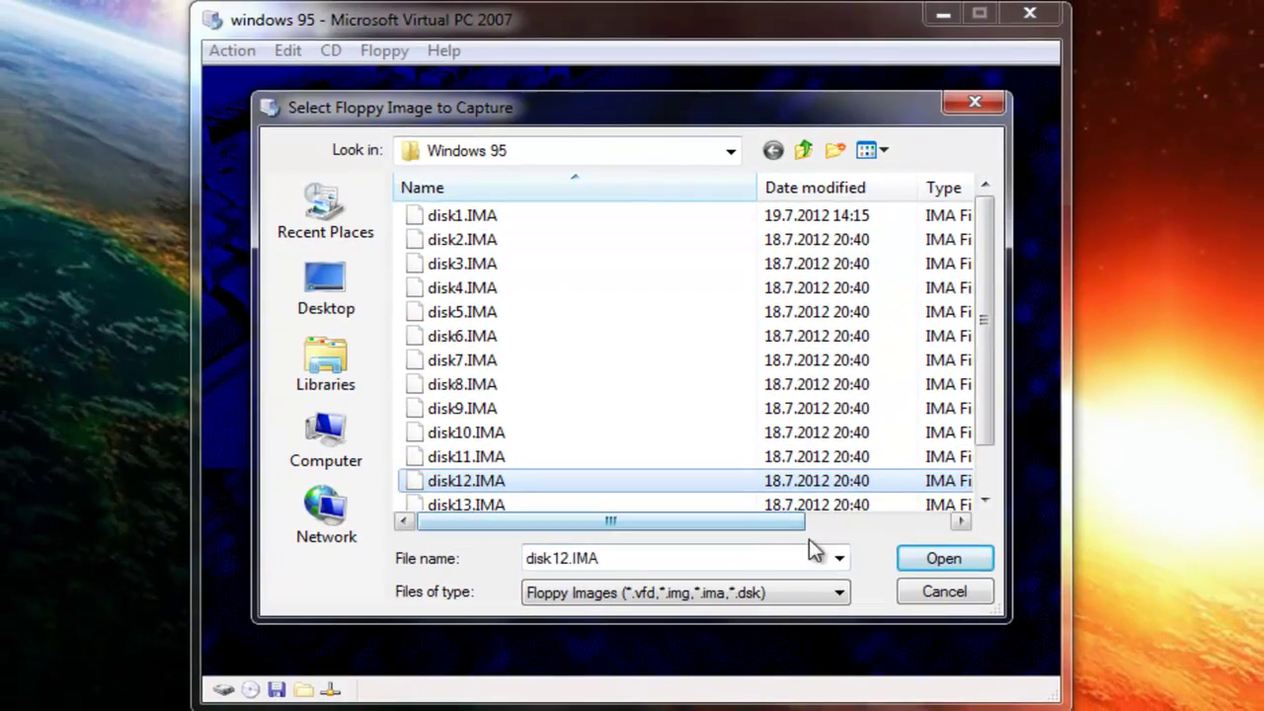
left_click(942, 558)
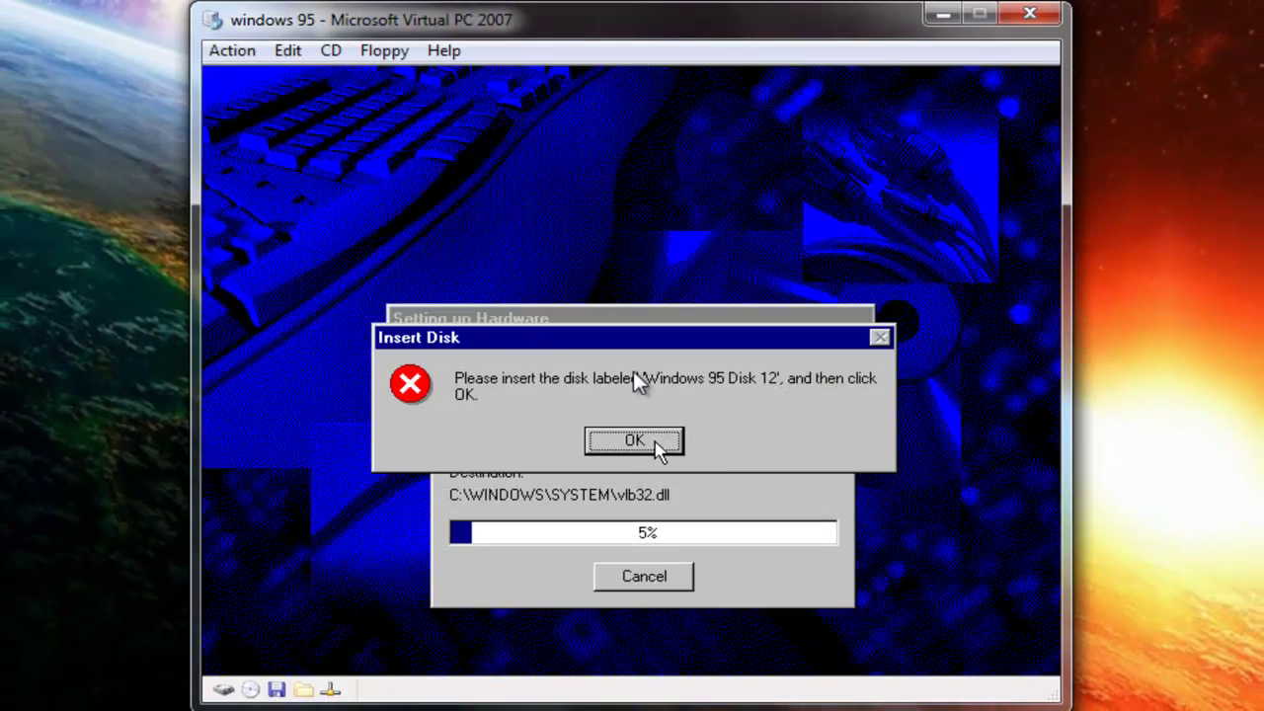
left_click(656, 443)
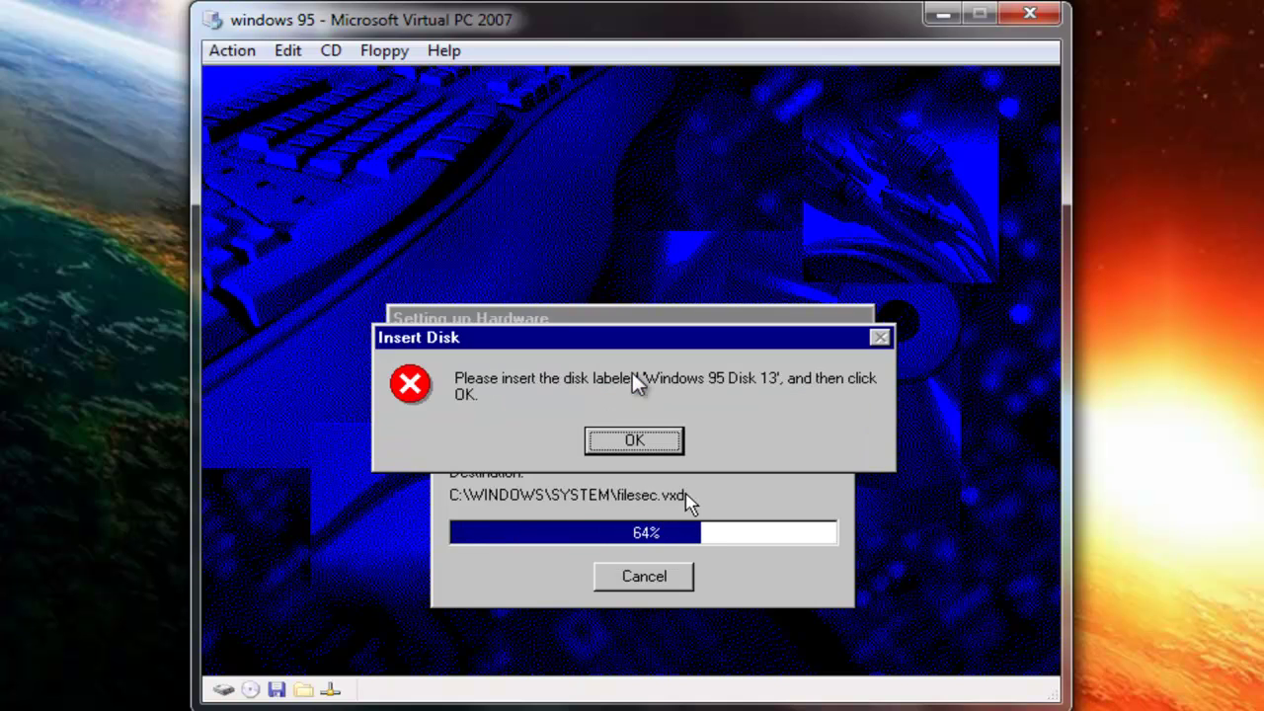
Step: Capture the disk13.IMA floppy image and continue copying the hardware setup files from Disk 13
left_click(384, 50)
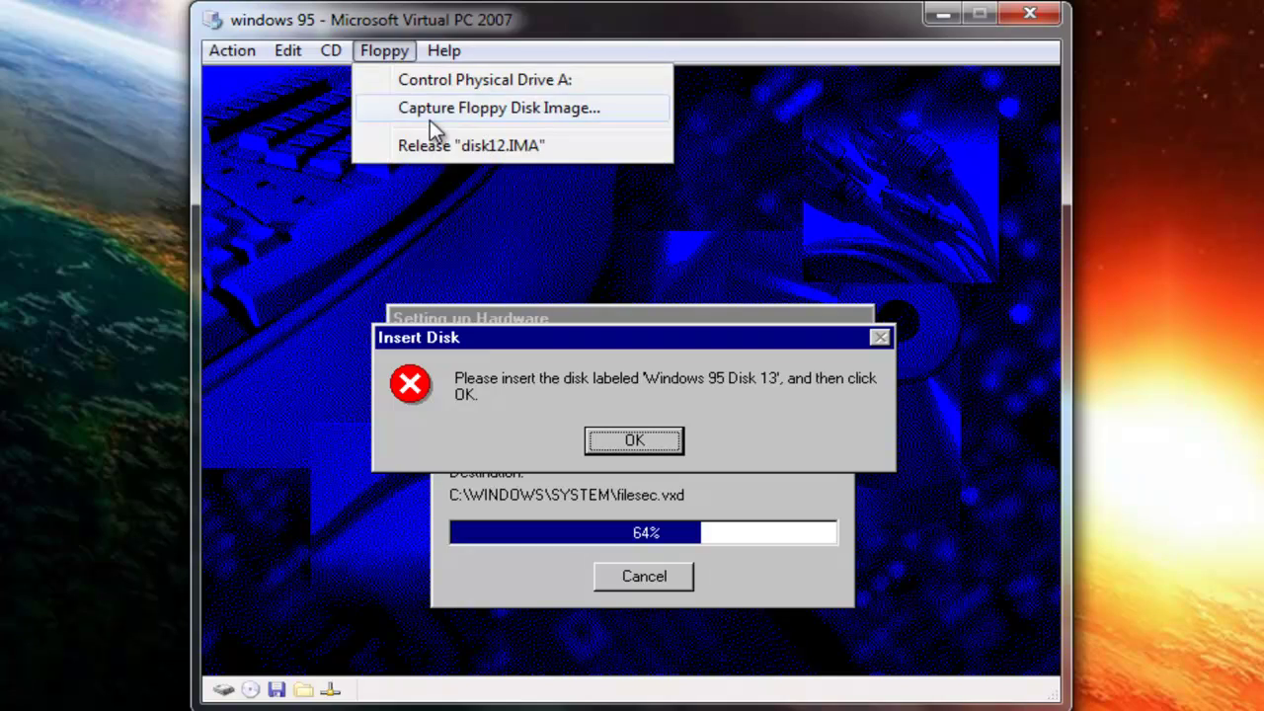
left_click(430, 113)
left_click(544, 503)
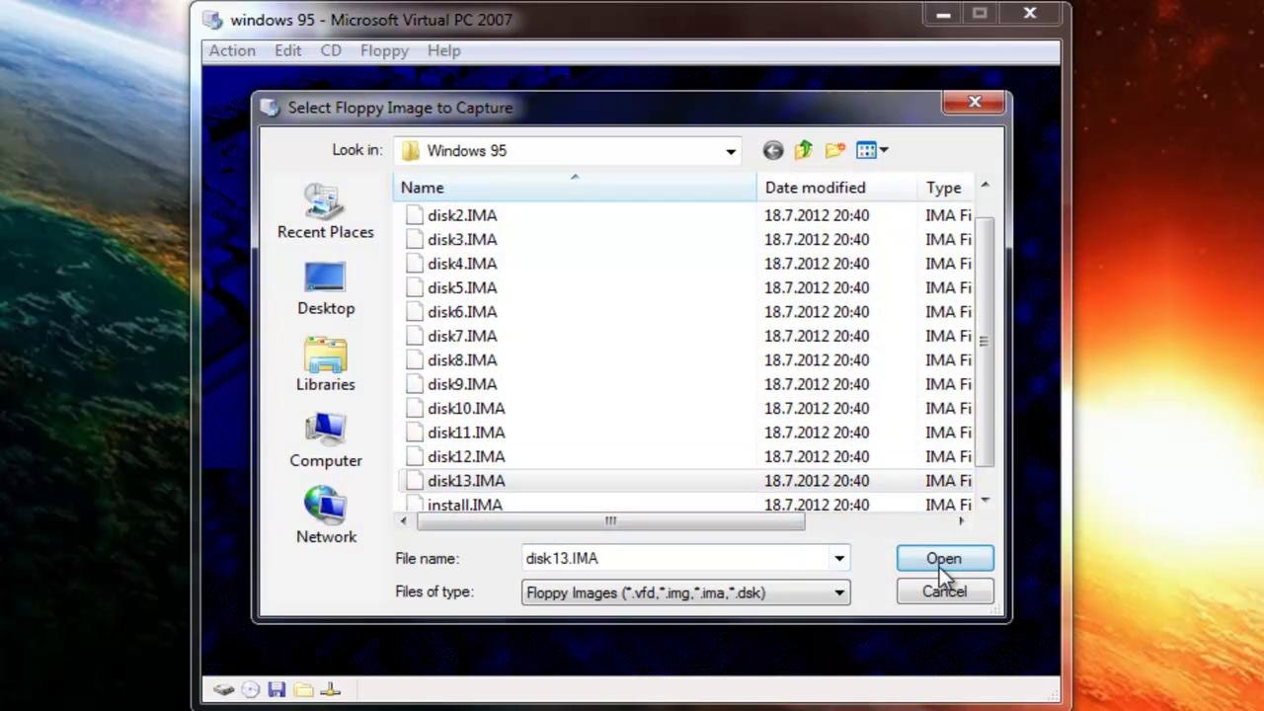
left_click(943, 558)
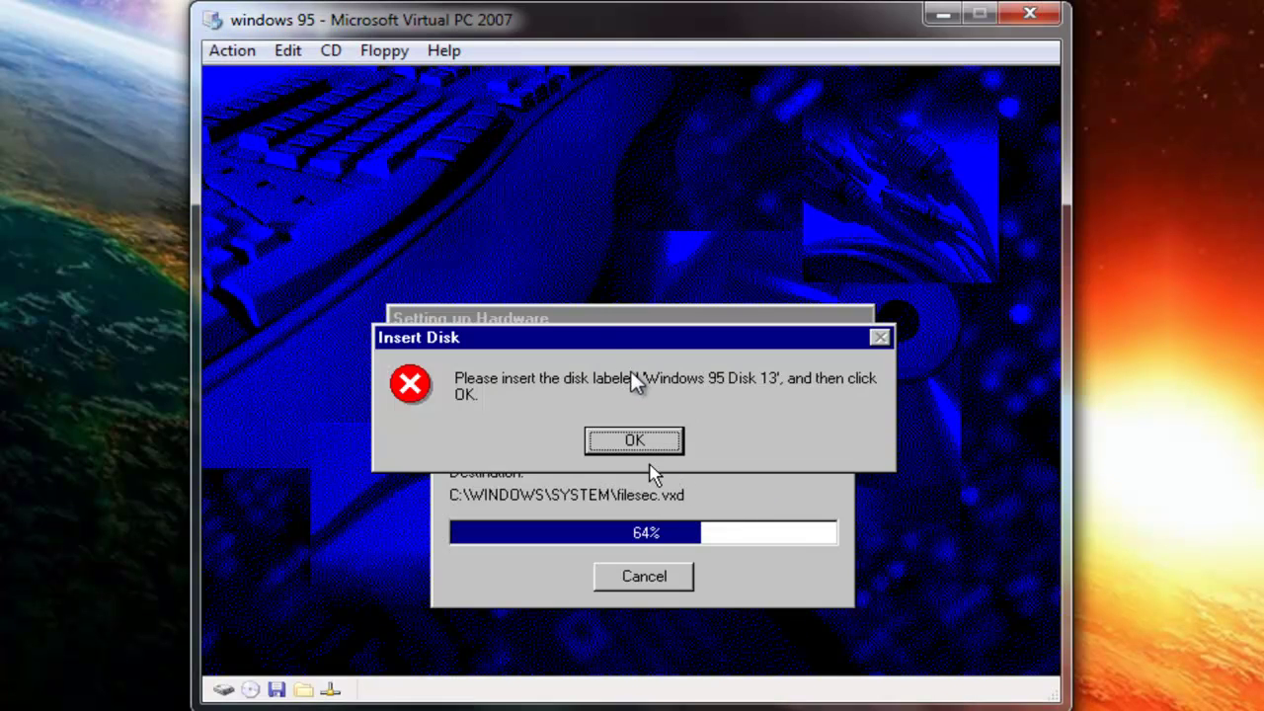
left_click(649, 449)
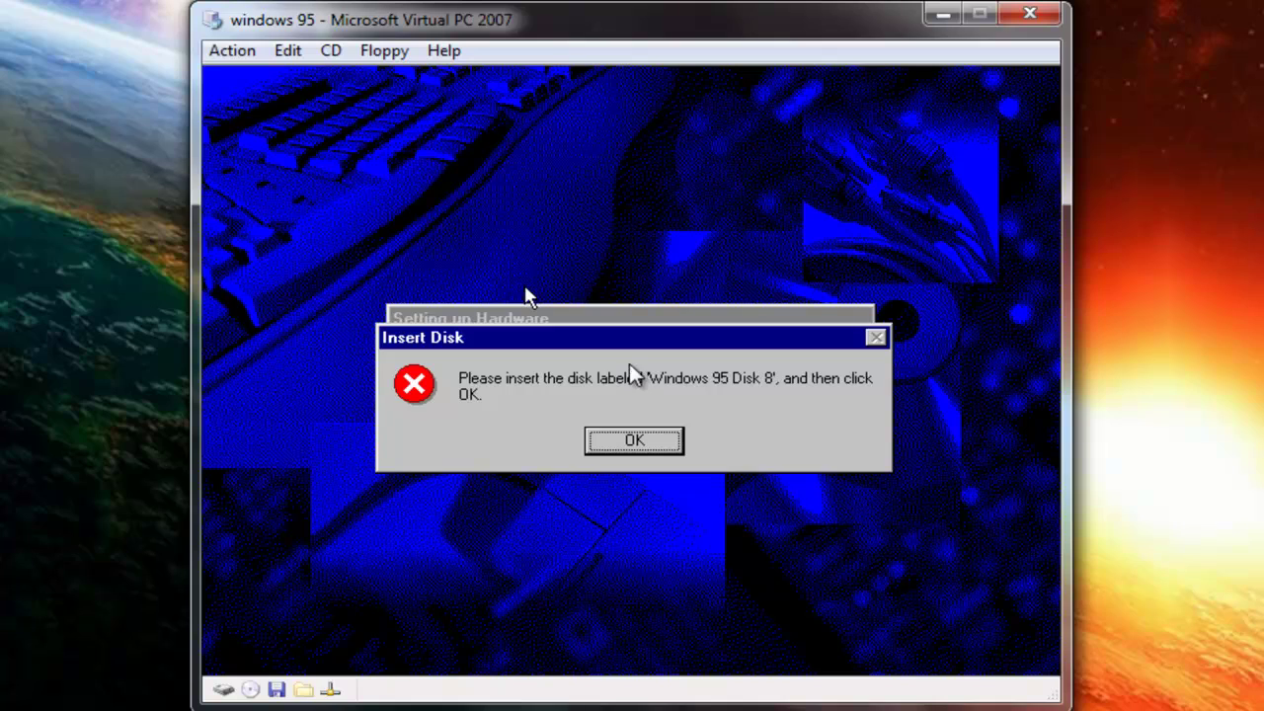
Step: Capture the disk8.IMA floppy image and continue the hardware setup with Windows 95 Disk 8
left_click(399, 50)
left_click(473, 108)
left_click(499, 387)
left_click(943, 558)
left_click(635, 437)
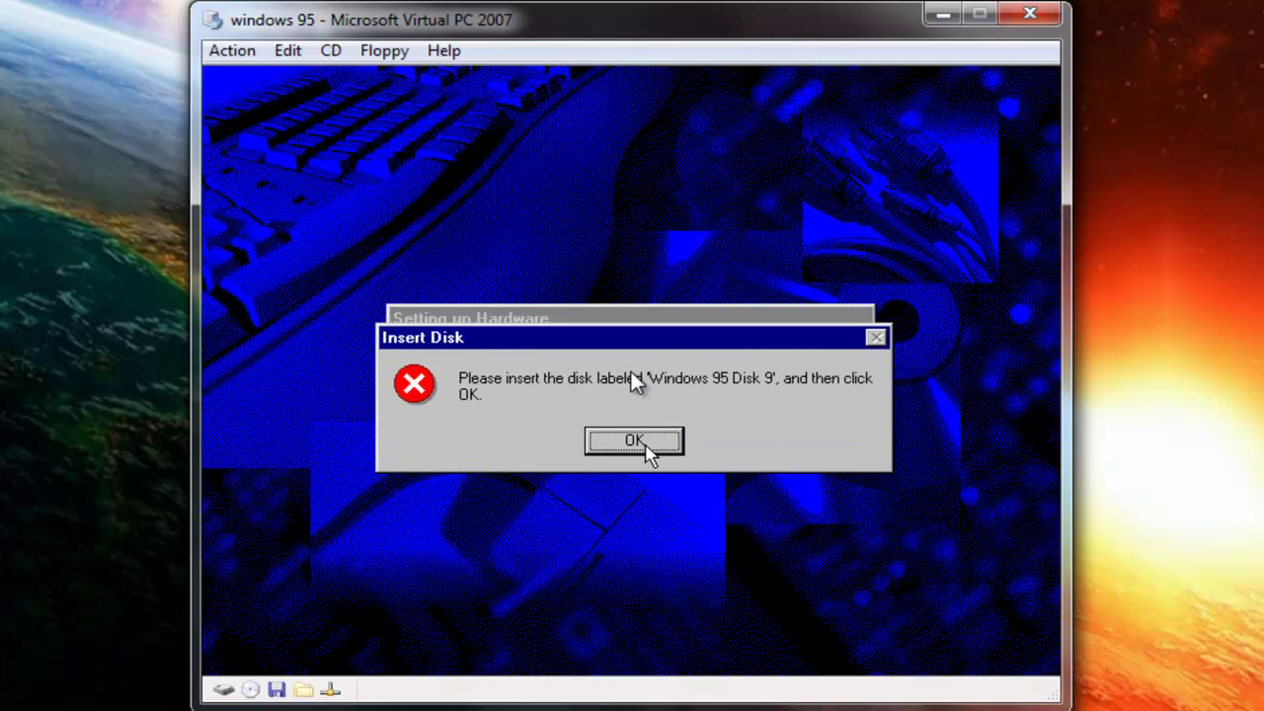
Step: Capture the disk9.IMA floppy image and retry copying sb16.vxd from A:\ on Disk 9
left_click(647, 442)
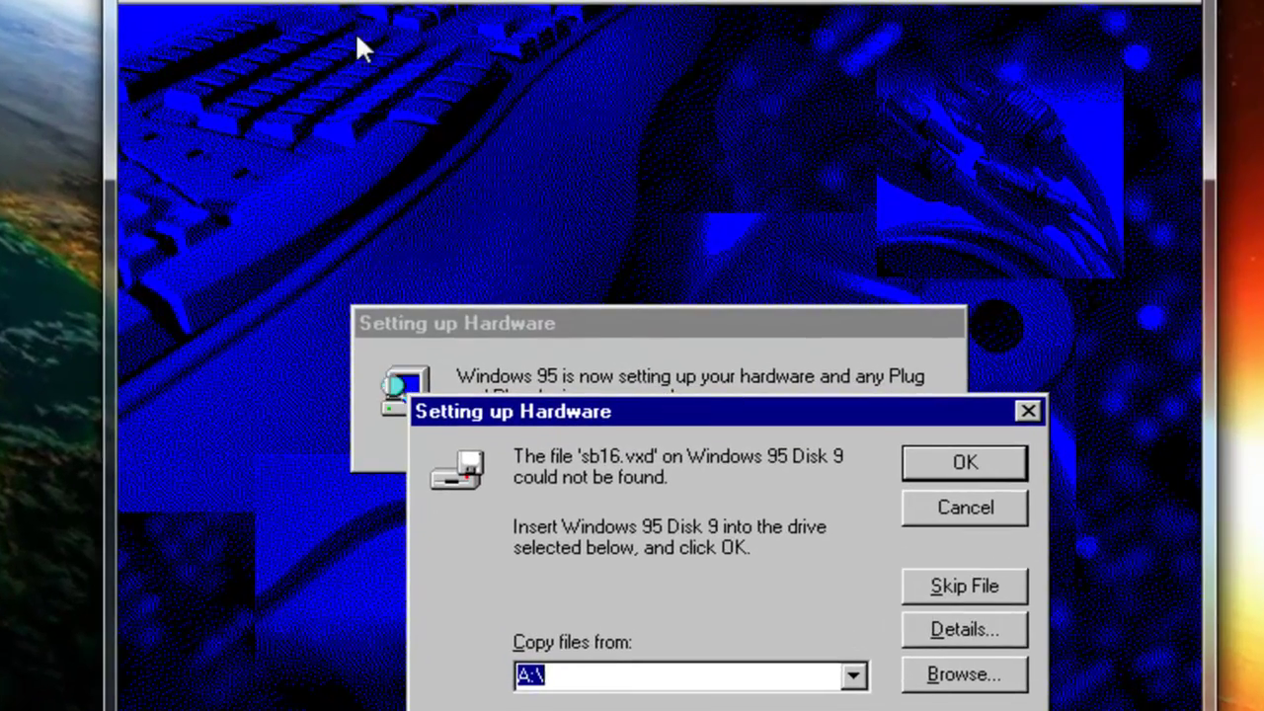
left_click(336, 1)
left_click(403, 57)
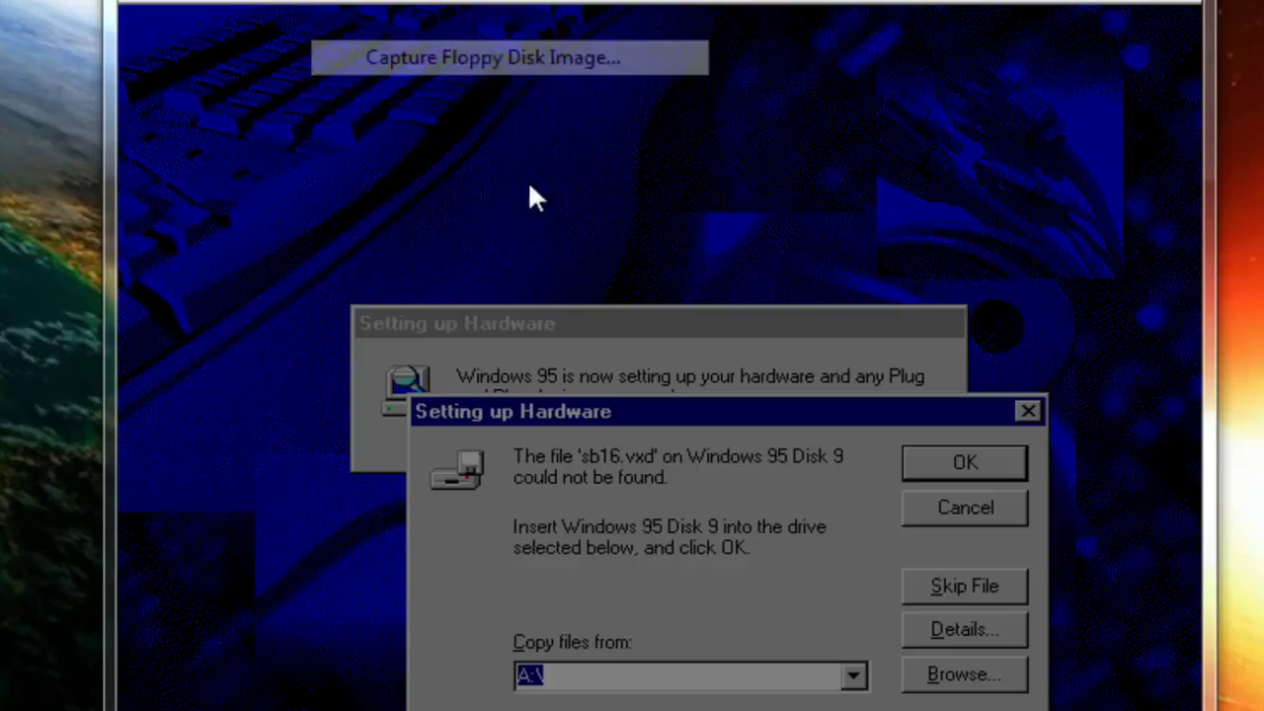
left_click(558, 443)
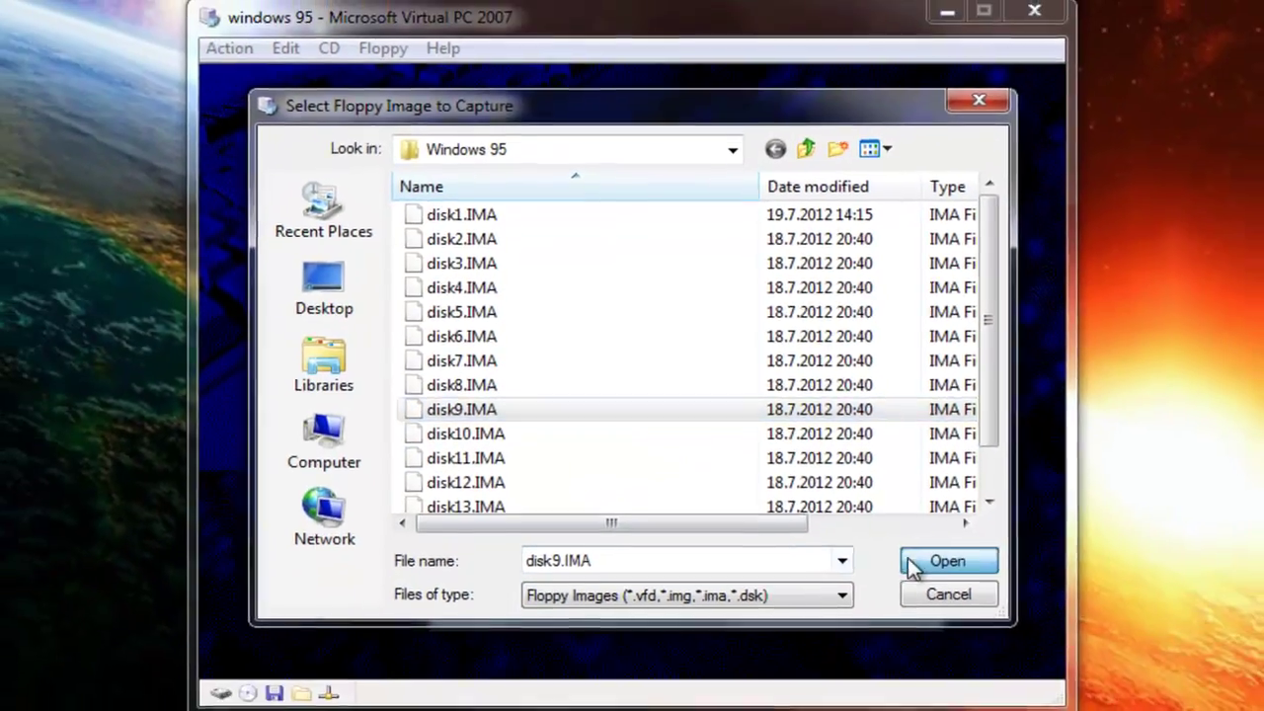
left_click(1054, 626)
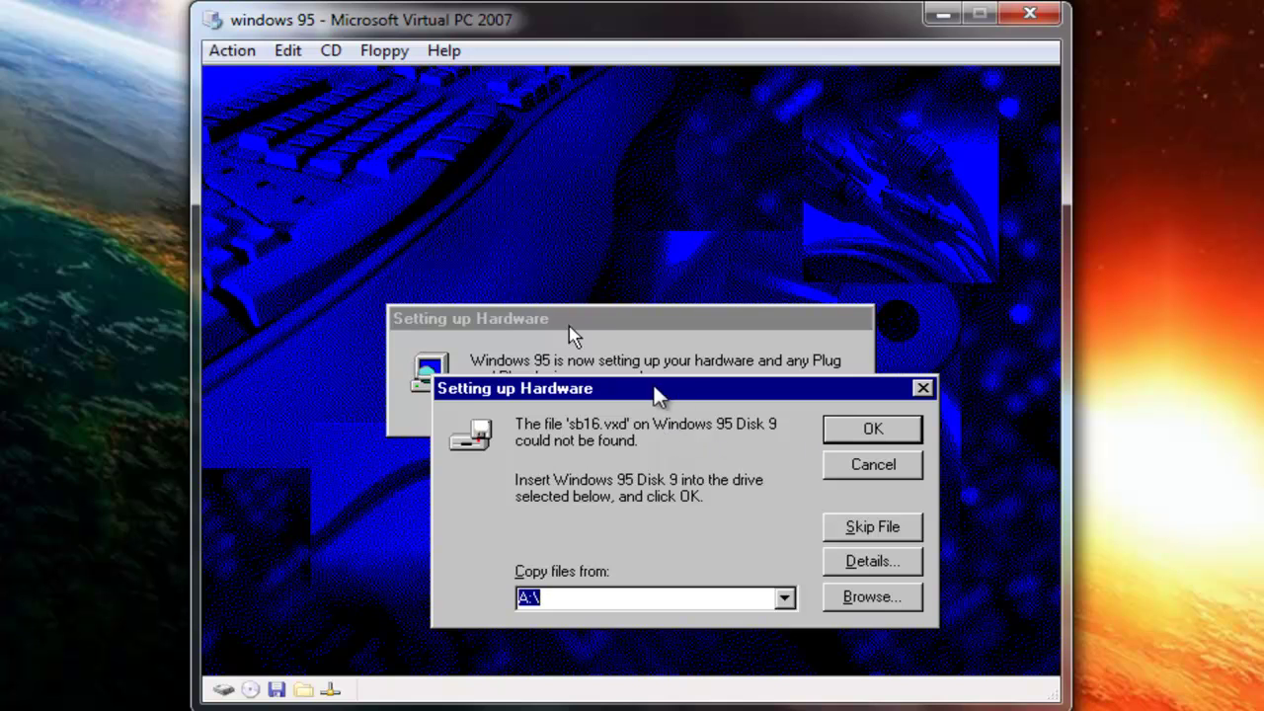
left_click(857, 434)
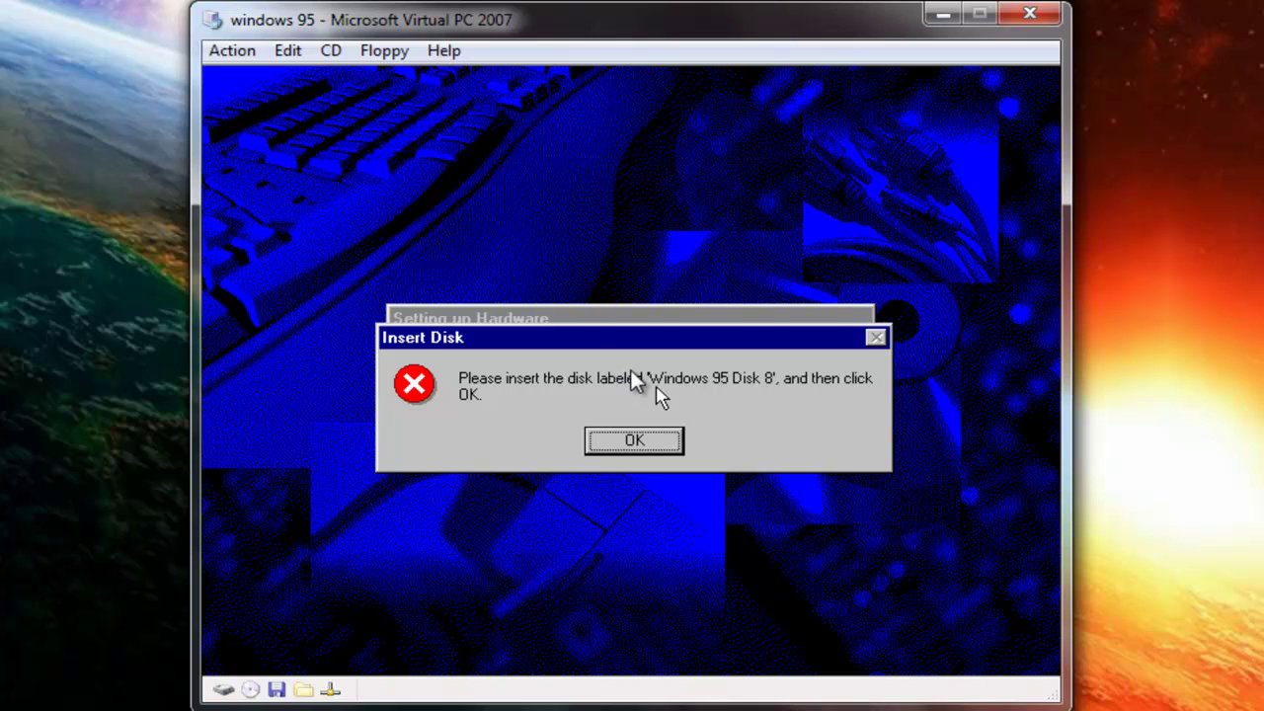
Step: Capture the disk8.IMA floppy image again and let Setup finish installing the hardware files
left_click(376, 51)
left_click(418, 109)
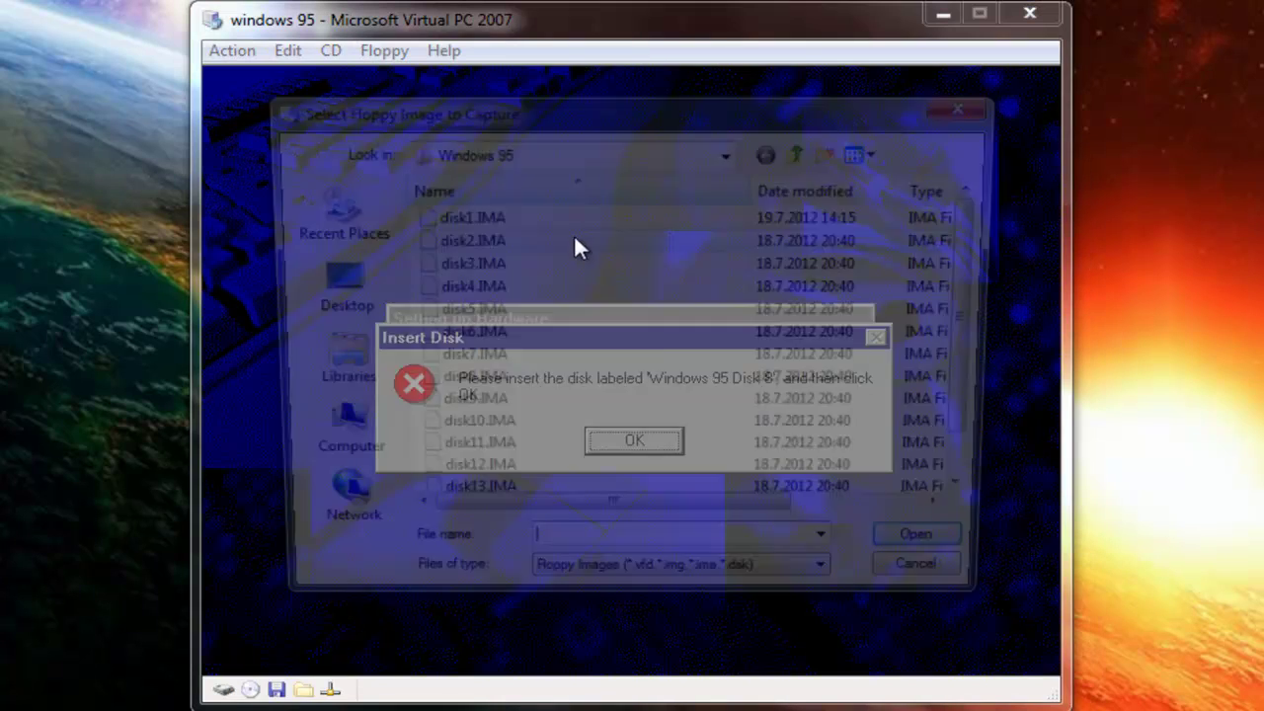
left_click(486, 385)
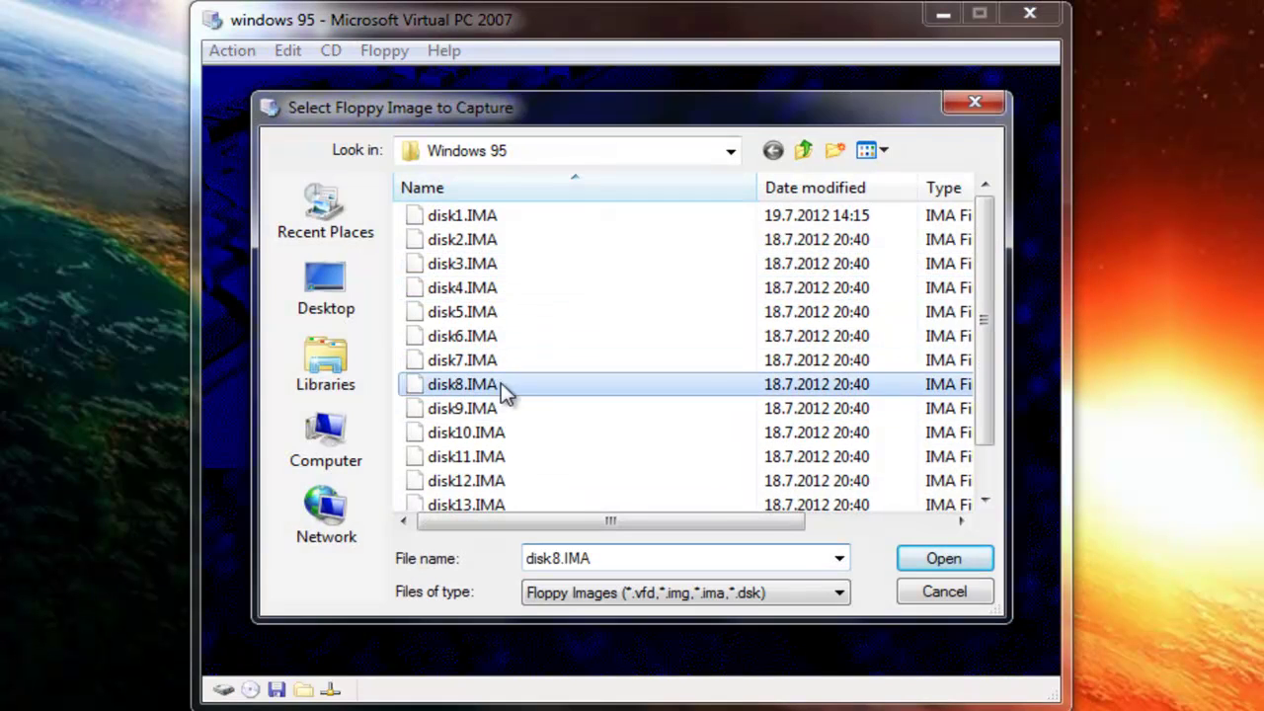
left_click(943, 559)
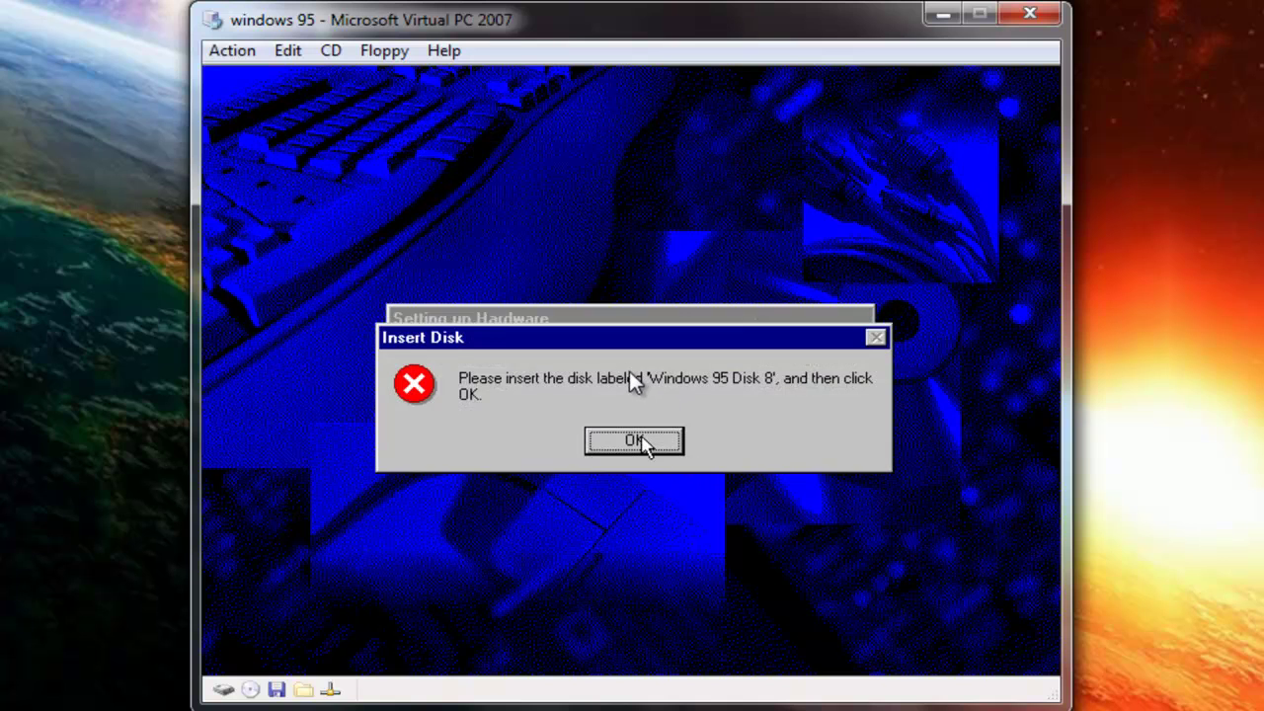
left_click(650, 446)
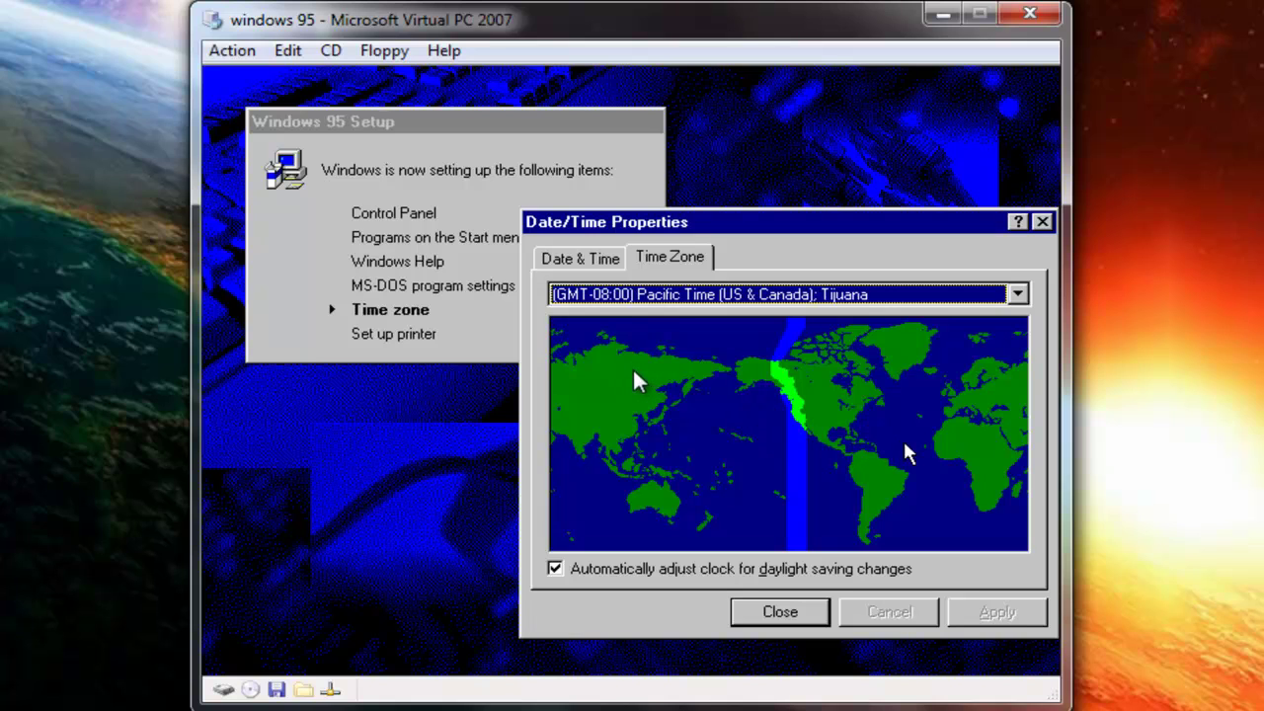
Step: Set the time zone to (GMT+01:00) Berlin, Stockholm, Rome, Bern, Brussels, Vienna and apply it
left_click(982, 425)
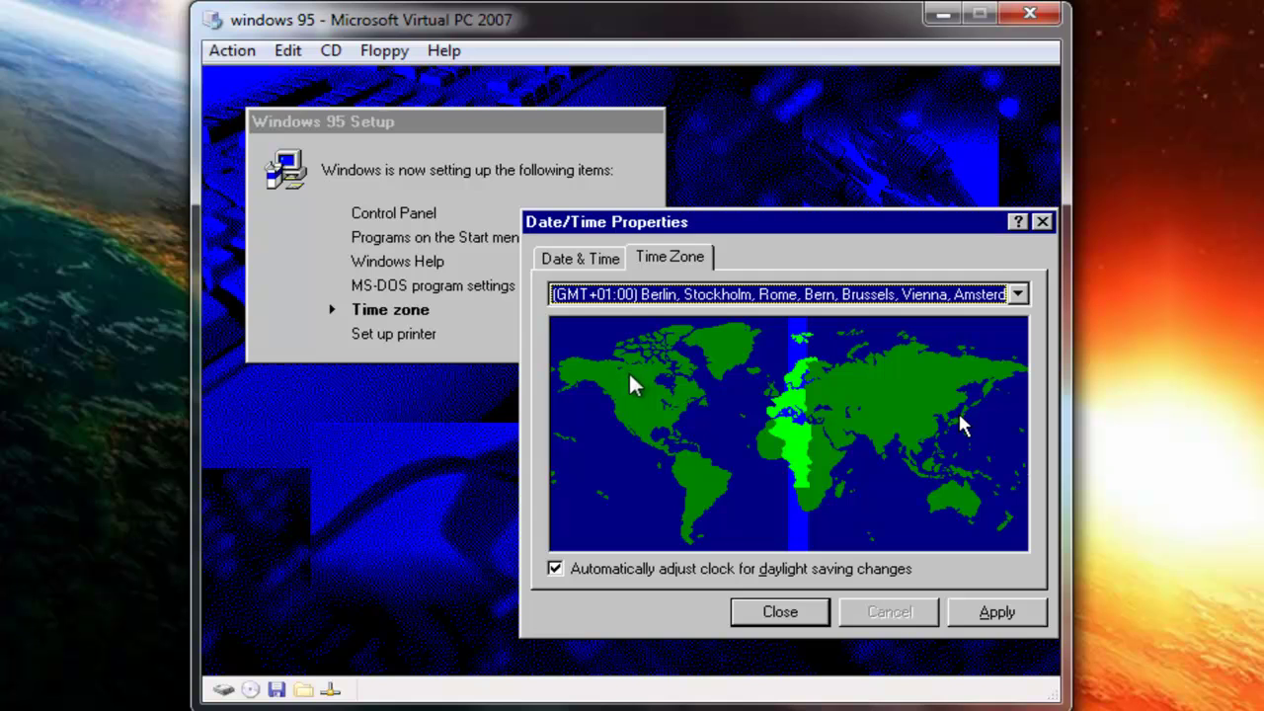
left_click(994, 614)
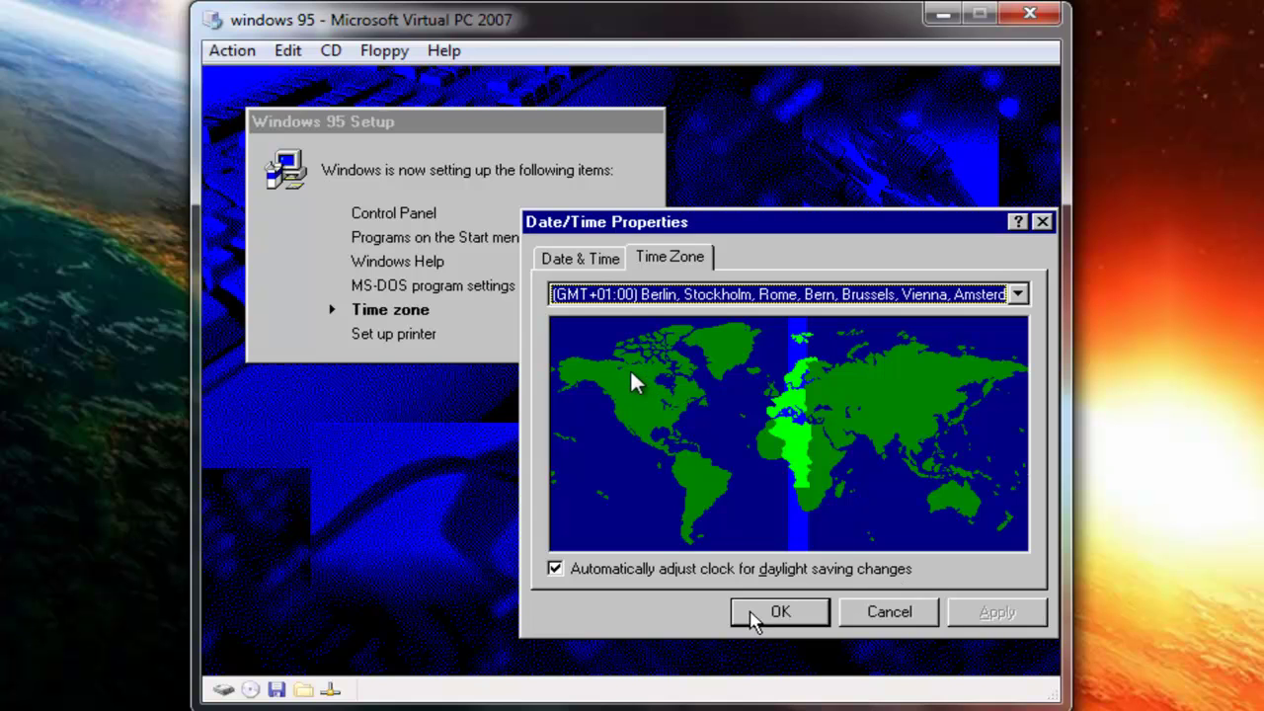
left_click(756, 614)
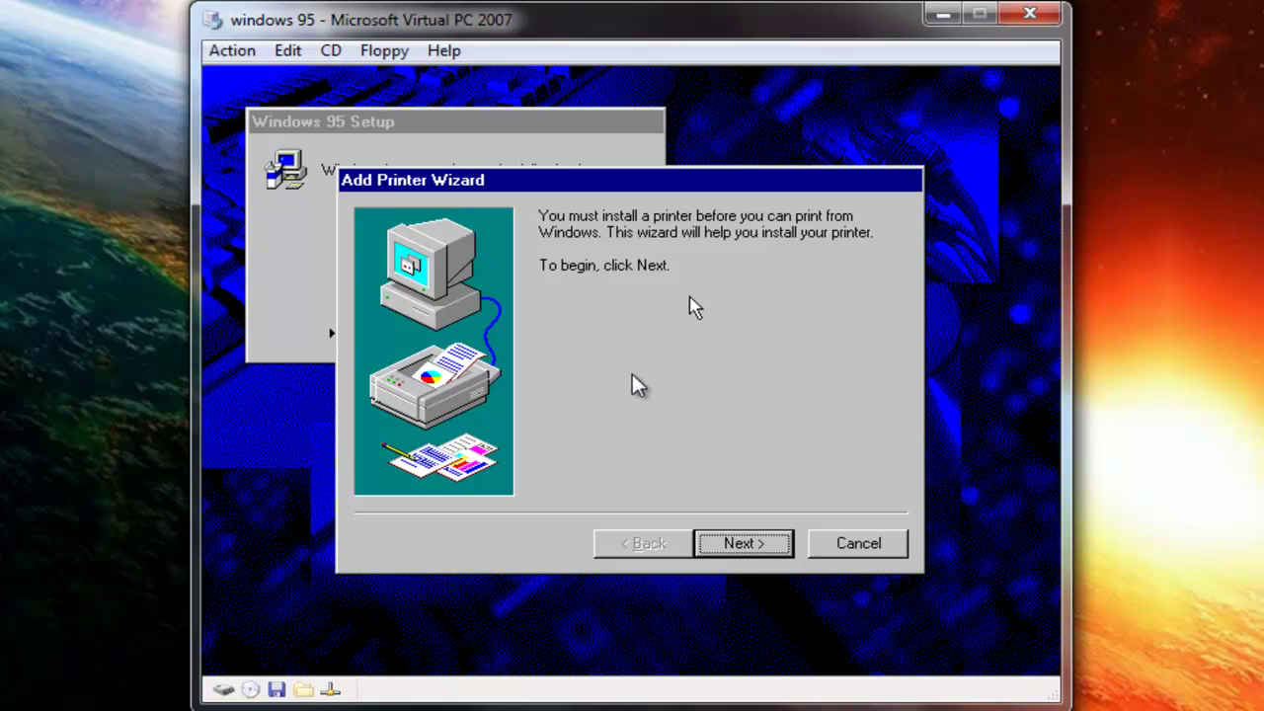
Step: Skip installing a printer and restart the computer to complete the Windows 95 configuration
left_click(891, 549)
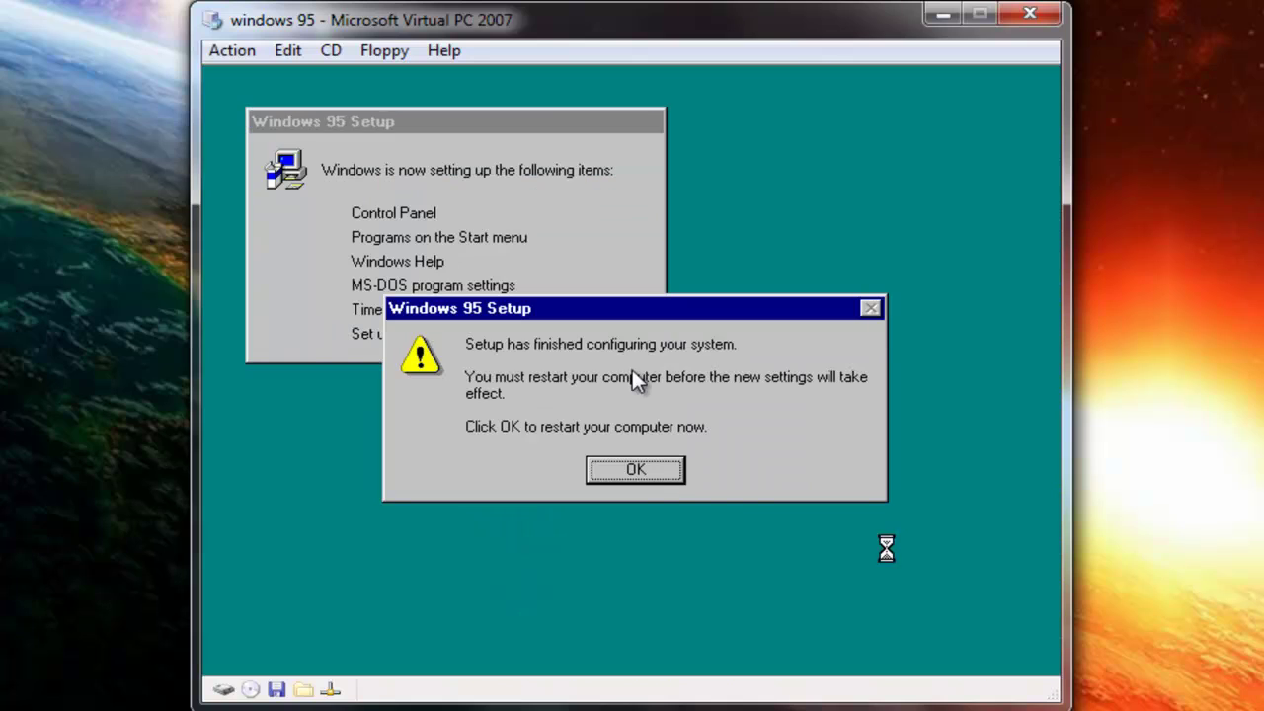
left_click(638, 469)
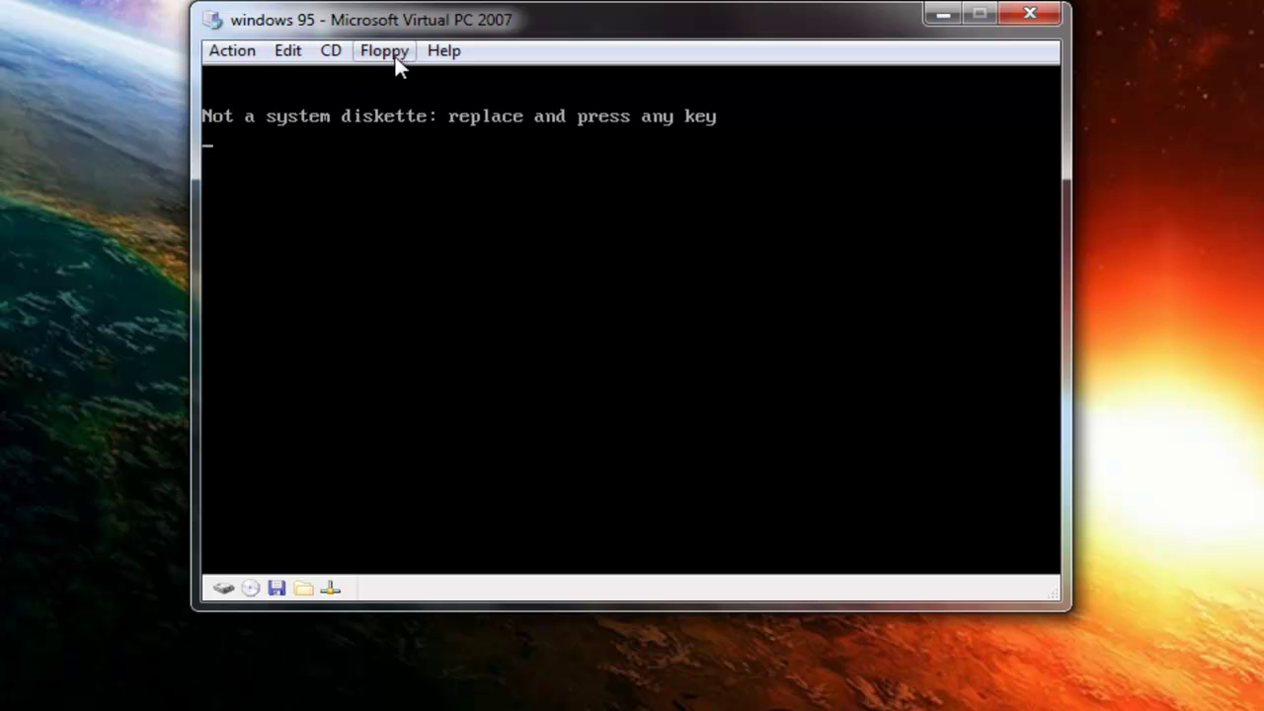
Step: Release disk8.IMA from the virtual floppy drive and reset the virtual machine so it starts from the hard disk
left_click(400, 54)
left_click(471, 149)
left_click(237, 51)
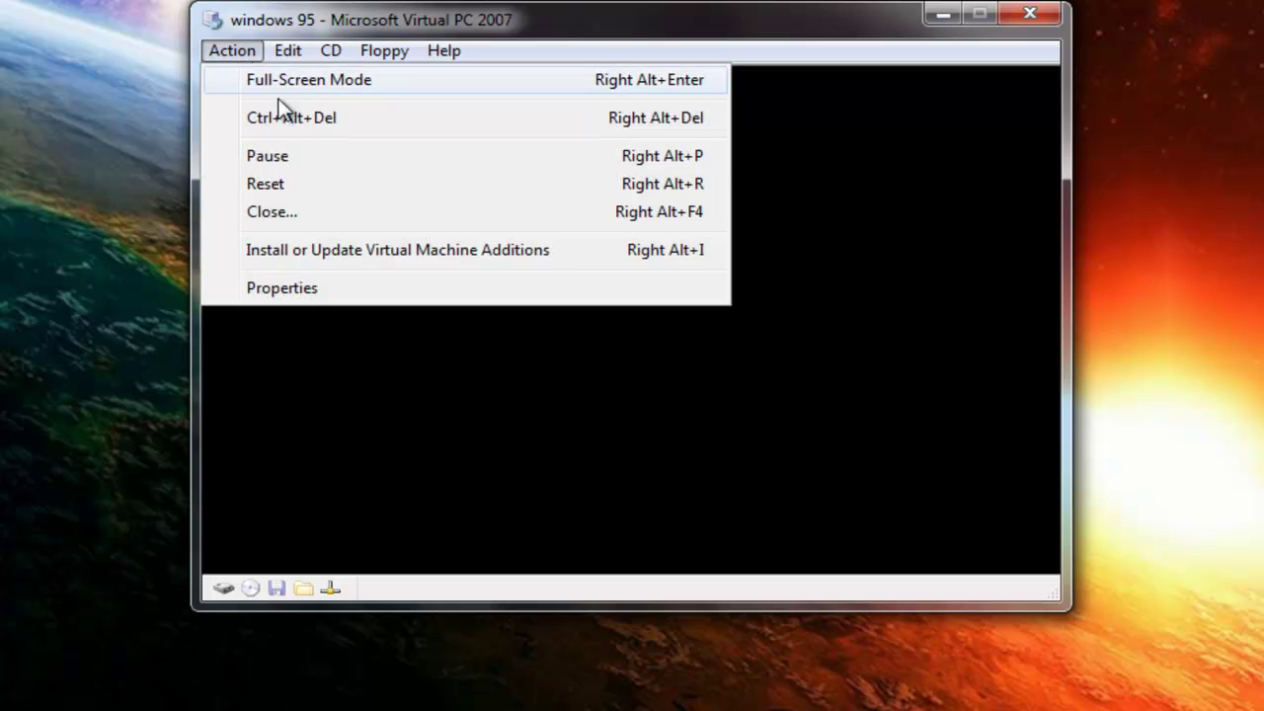
left_click(323, 192)
left_click(669, 372)
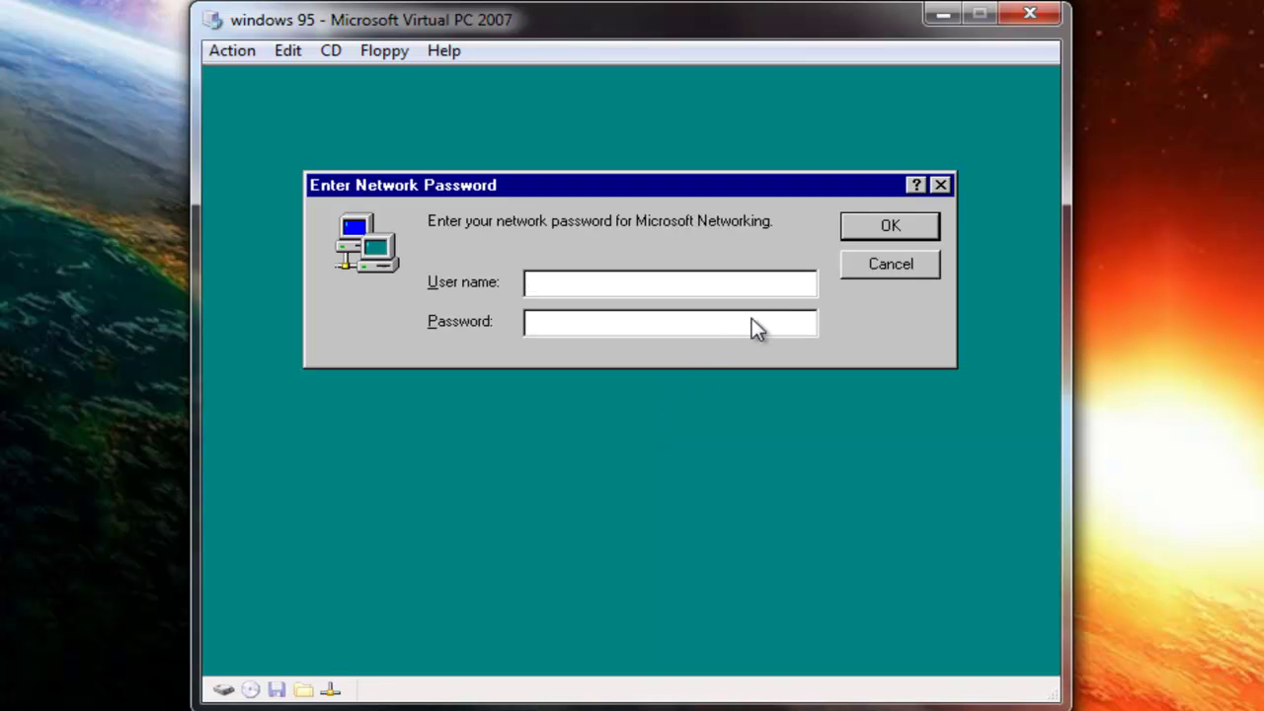
Step: Skip the Microsoft Networking logon and dismiss the Welcome to Windows 95 window
left_click(889, 264)
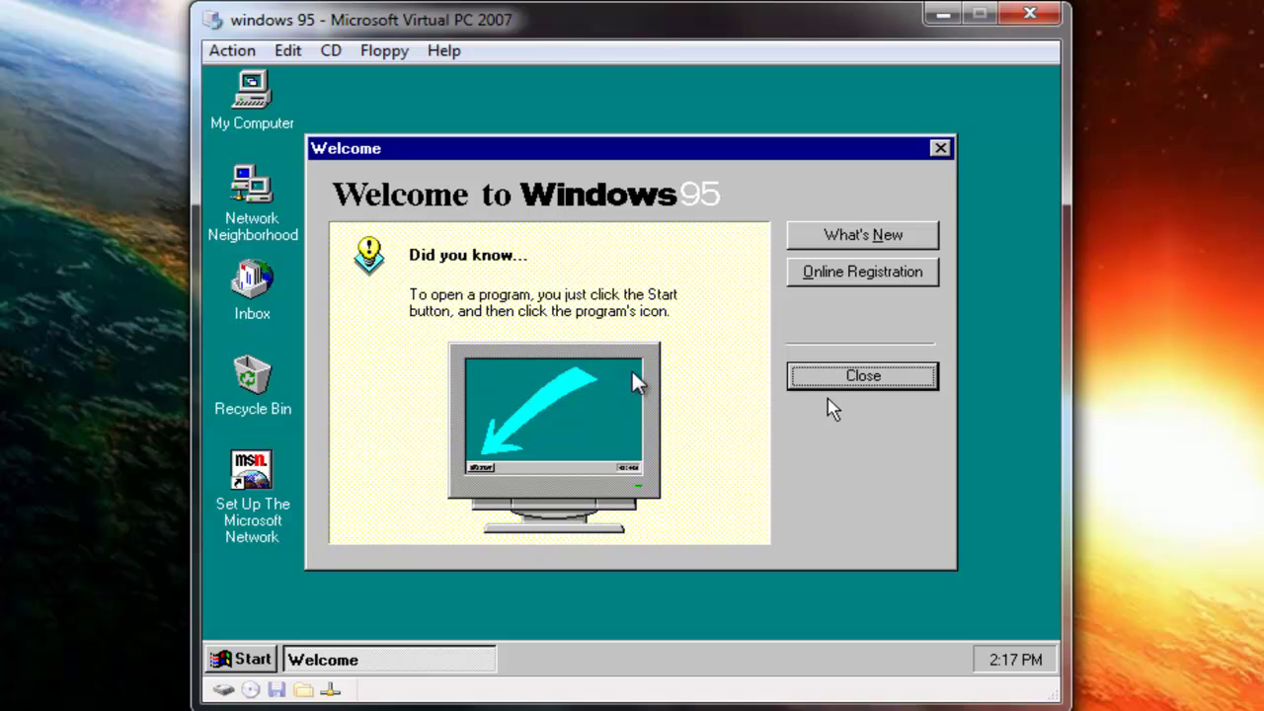
left_click(834, 377)
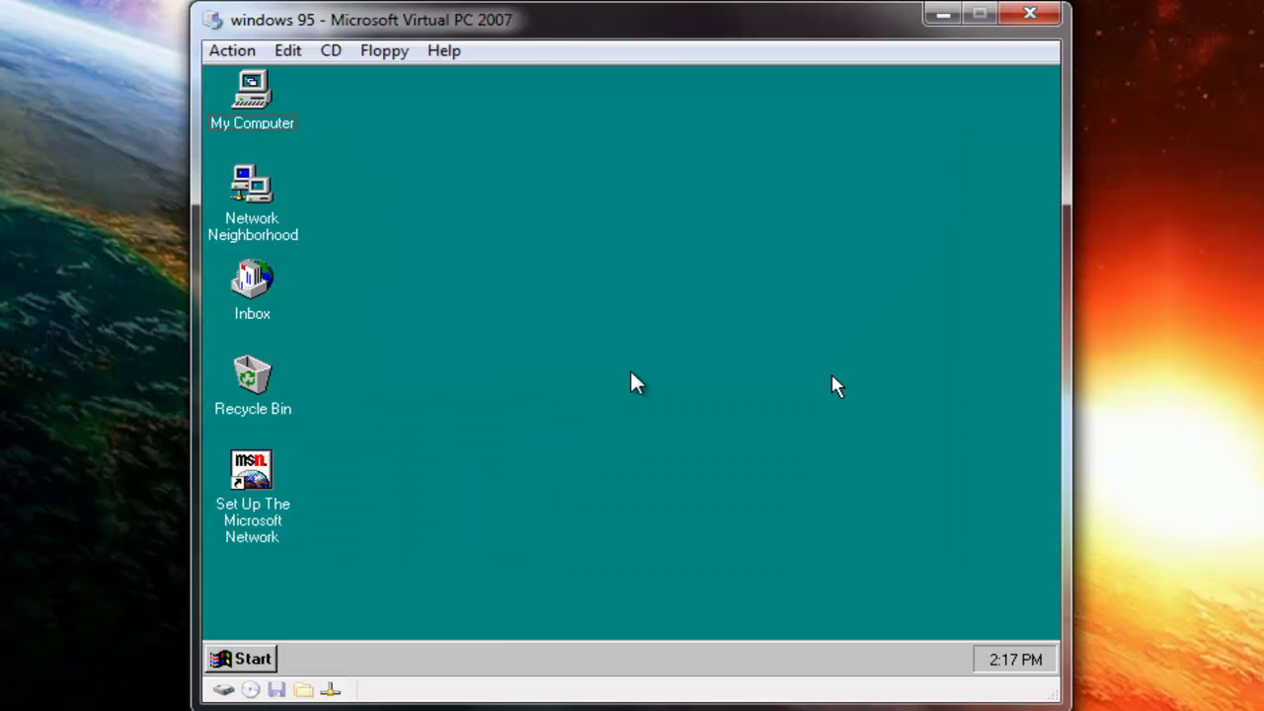